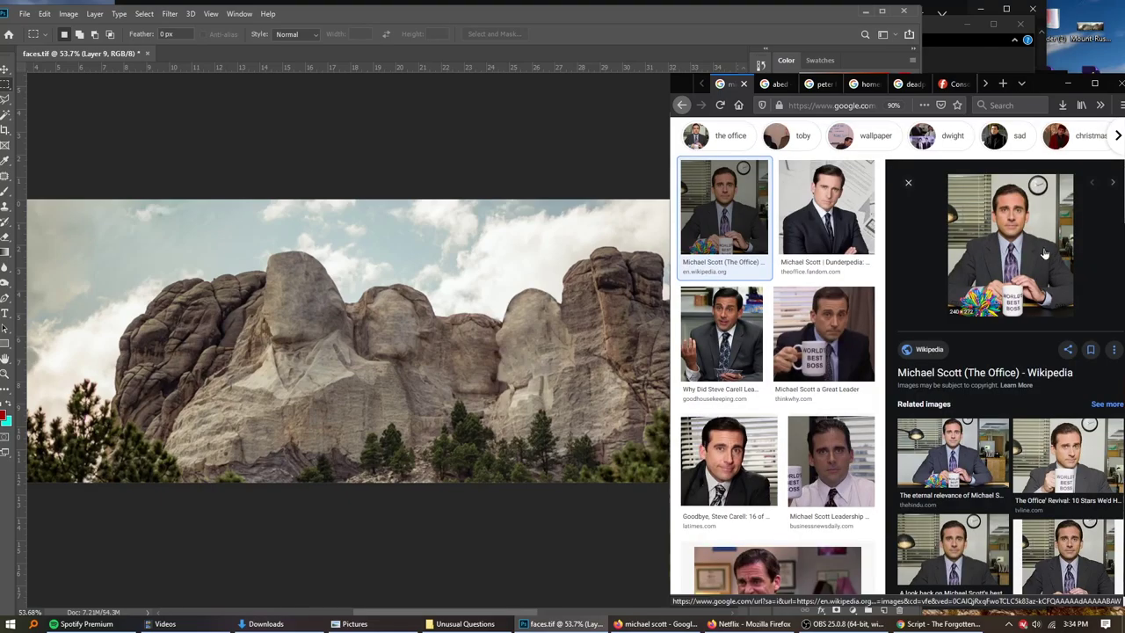
Open the Michael Scott pictures from the image search results in separate browser tabs
{"action": "left_click_drag", "start_coordinate": [1067, 246], "coordinate": [822, 83]}
{"action": "left_click_drag", "start_coordinate": [1045, 219], "coordinate": [909, 84]}
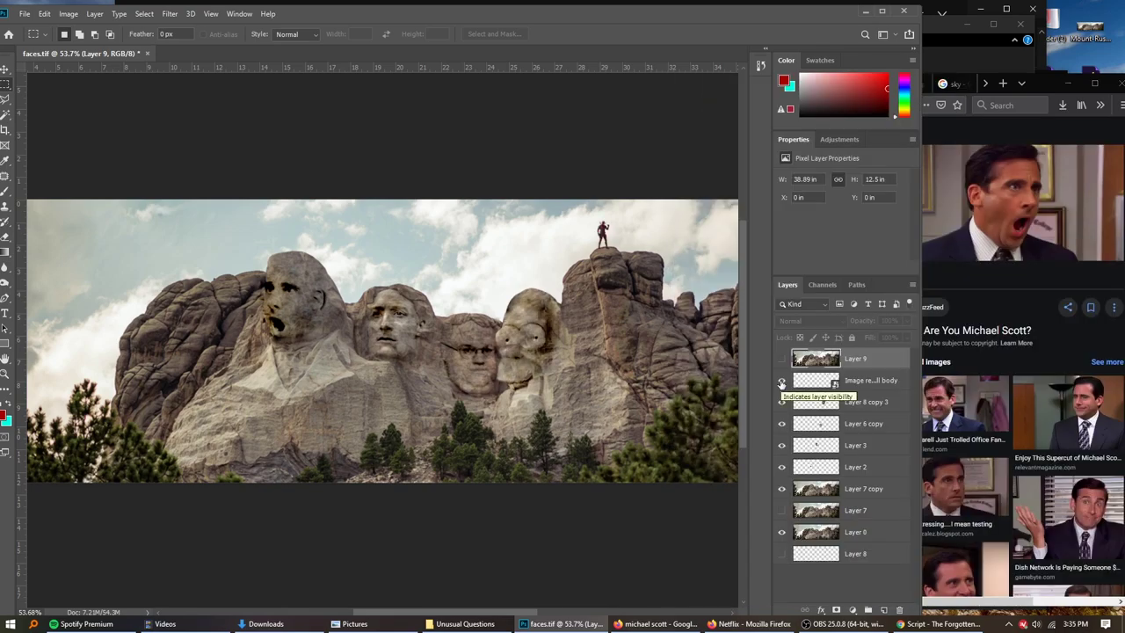
Add the Prata title "The Forgotten Purpose of Meta-cinema" across the sky at 85.34 pt, with "Forgotten Purpose" in red
{"action": "key", "text": "t"}
{"action": "left_click", "coordinate": [336, 215]}
{"action": "type", "text": "The Forgott"}
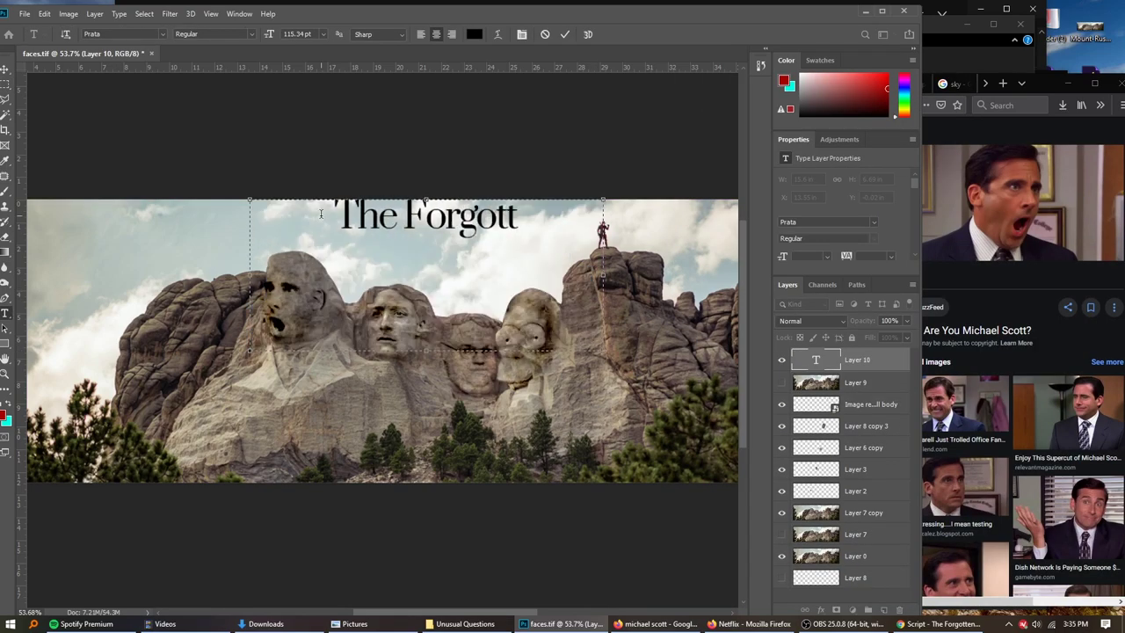
{"action": "type", "text": "en purpose of metacinema"}
{"action": "key", "text": "ctrl+a"}
{"action": "key", "text": "ctrl+Return"}
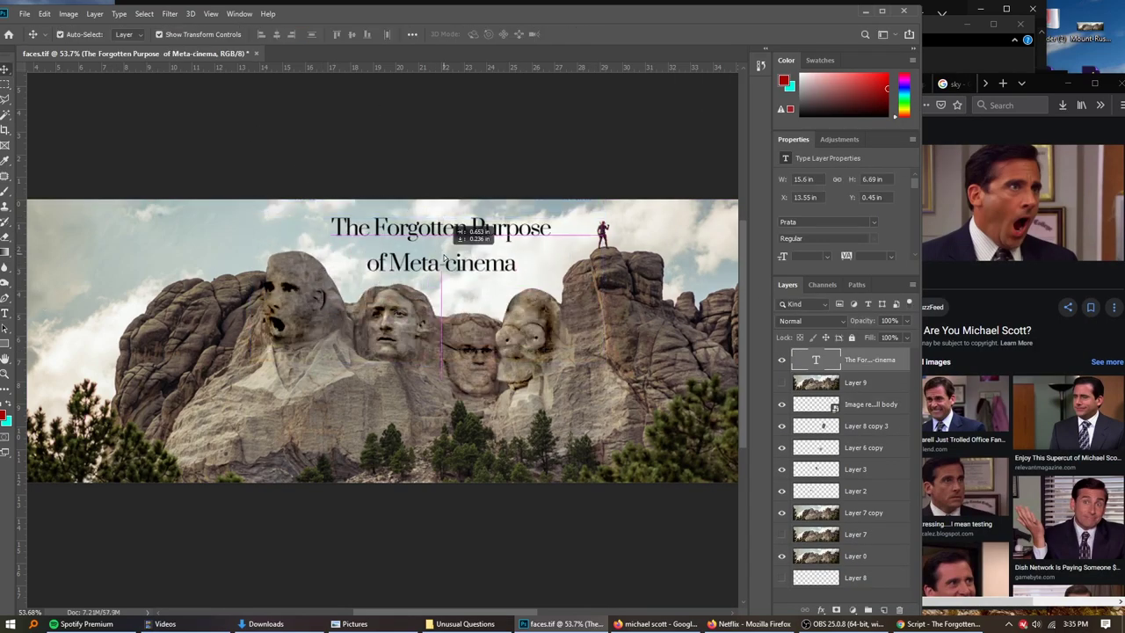
{"action": "left_click", "coordinate": [521, 34]}
{"action": "left_click", "coordinate": [564, 34]}
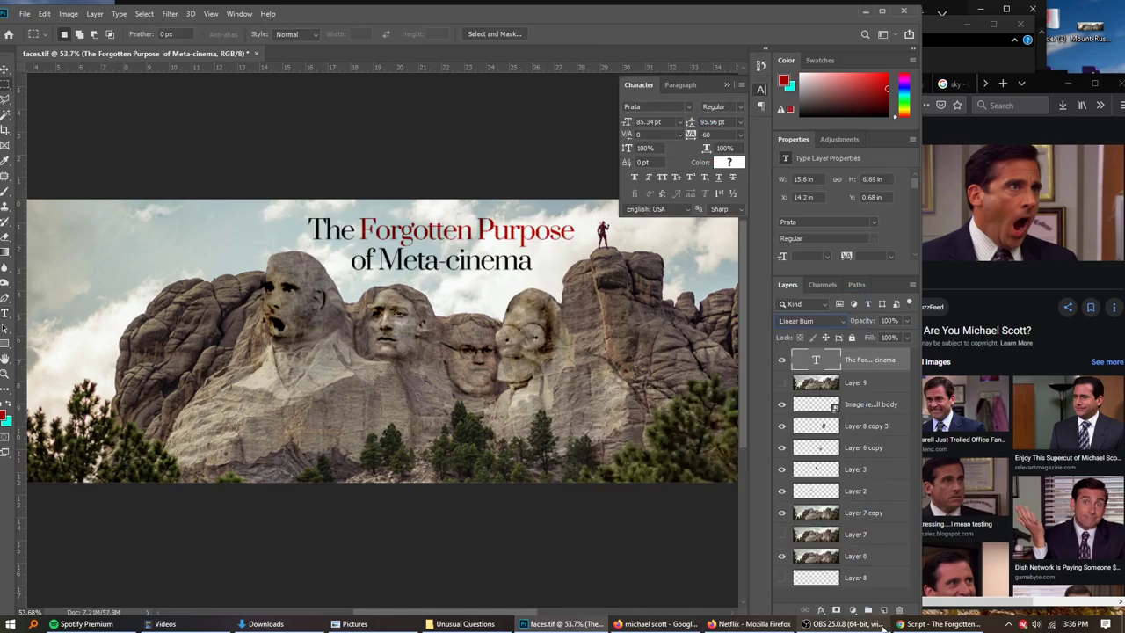
Choose yellow as the foreground colour and brush an underline beneath "Meta-cinema" in the title
{"action": "left_click_drag", "start_coordinate": [740, 554], "coordinate": [740, 539]}
{"action": "left_click_drag", "start_coordinate": [695, 439], "coordinate": [720, 412]}
{"action": "left_click", "coordinate": [836, 407]}
{"action": "key", "text": "b"}
{"action": "left_click_drag", "start_coordinate": [352, 266], "coordinate": [531, 265]}
Place the yellow underline layer beneath the title layer and set the blend mode to Darker Color
{"action": "left_click_drag", "start_coordinate": [883, 391], "coordinate": [879, 354]}
{"action": "left_click", "coordinate": [808, 320]}
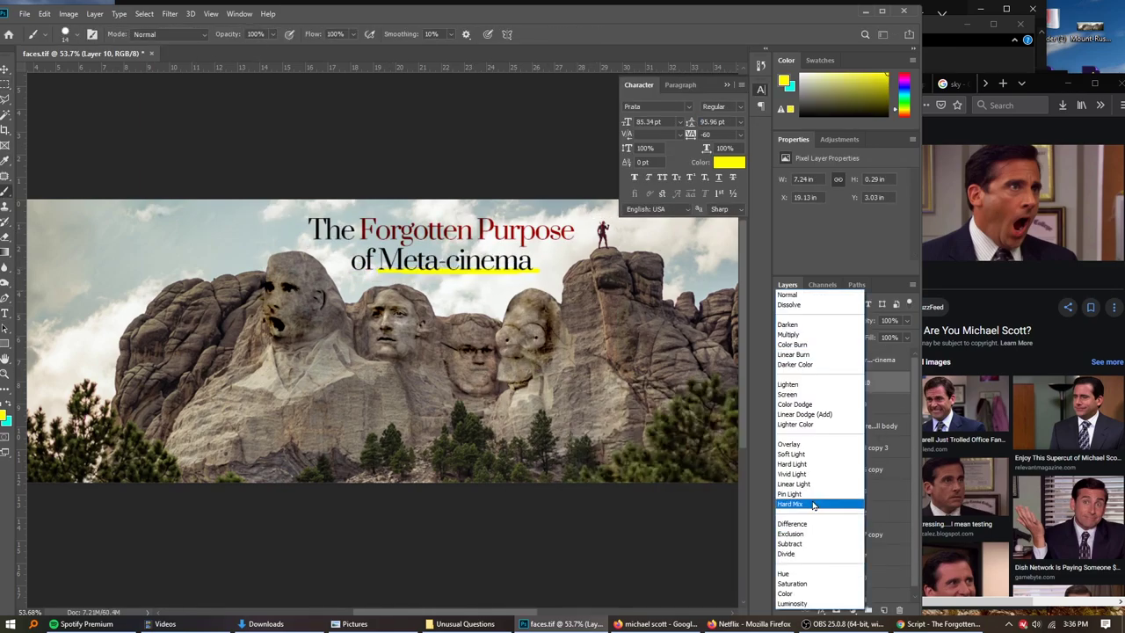
{"action": "left_click", "coordinate": [799, 360]}
{"action": "left_click", "coordinate": [761, 88]}
{"action": "key", "text": "z"}
{"action": "left_click", "coordinate": [689, 302]}
{"action": "left_click", "coordinate": [689, 302]}
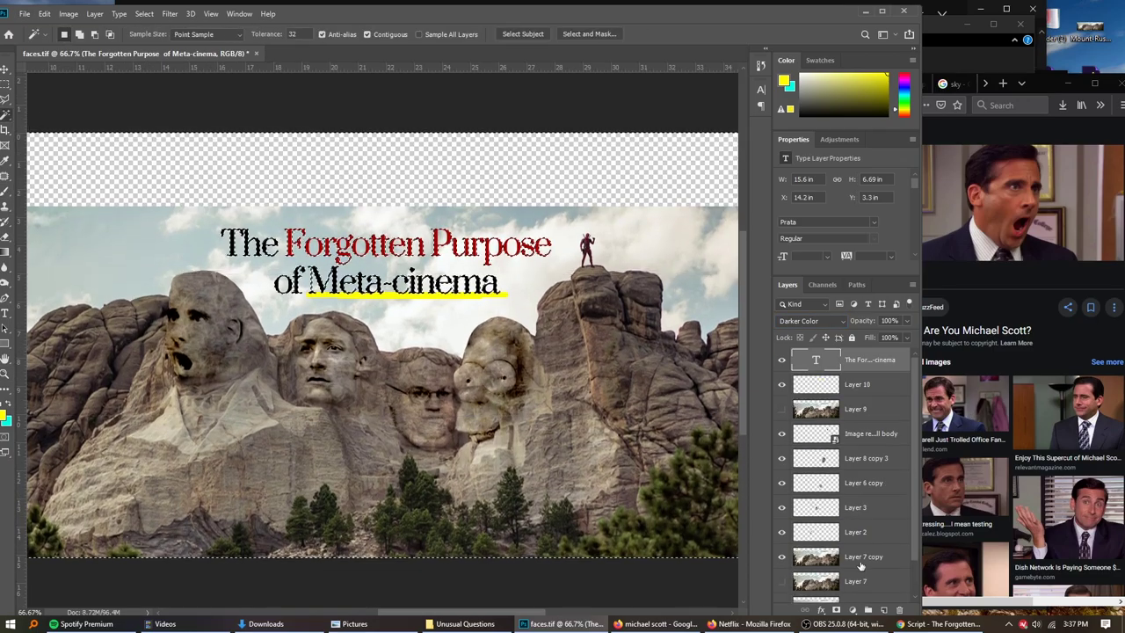
{"action": "key", "text": "m"}
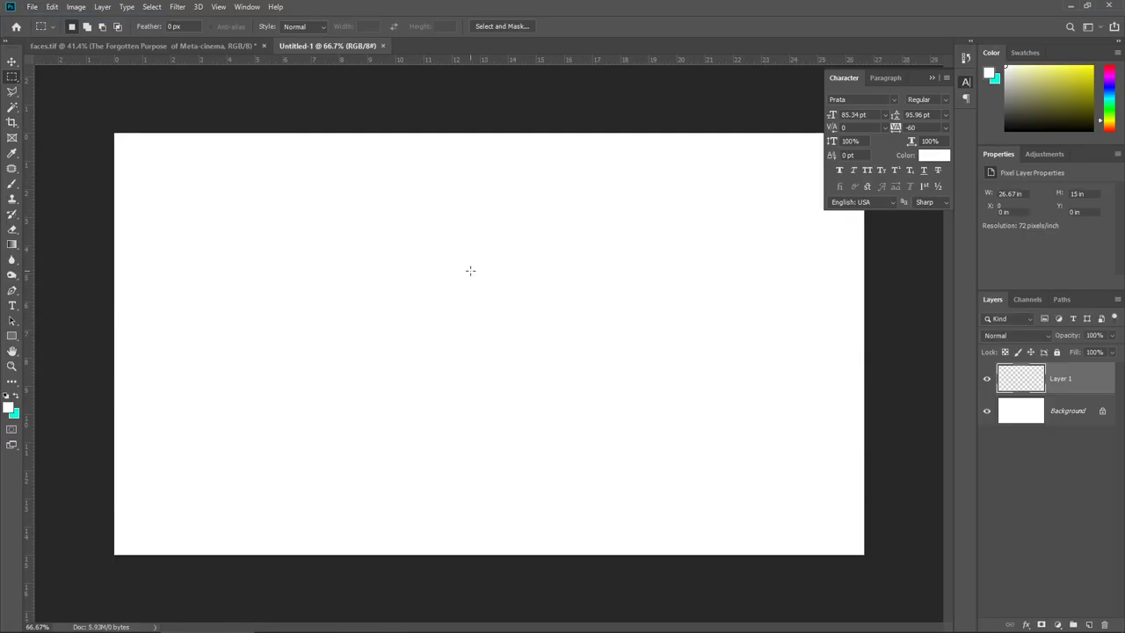
Paste the Community screenshot into the blank document and remove the player controls with Content-Aware fill
{"action": "key", "text": "ctrl+v"}
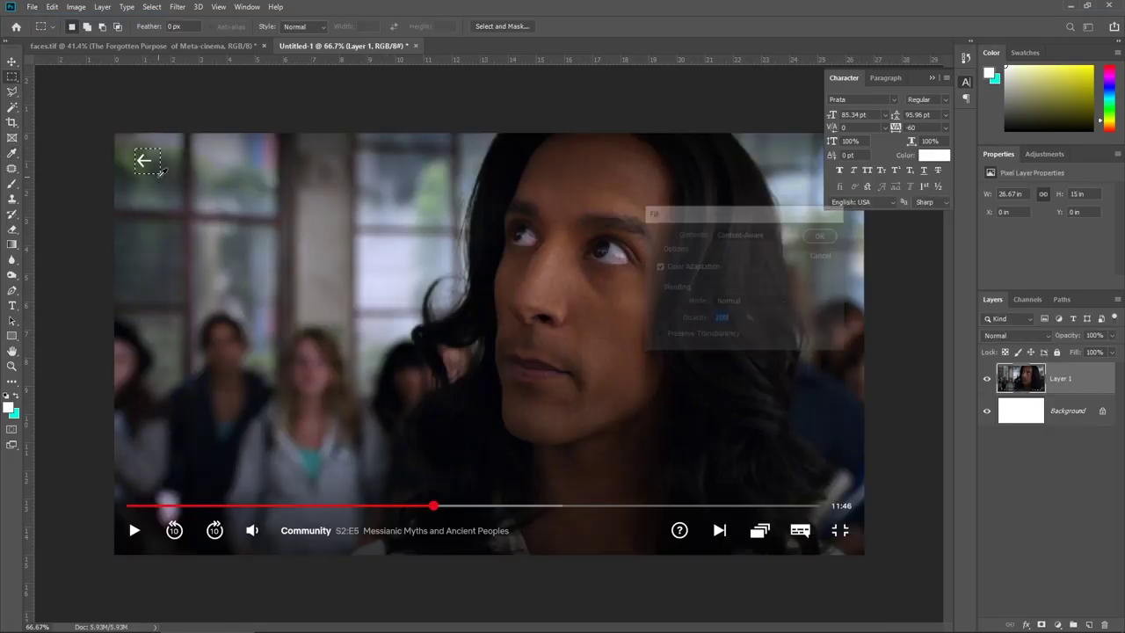
{"action": "left_click_drag", "start_coordinate": [524, 542], "coordinate": [176, 532]}
{"action": "key", "text": "shift+BackSpace"}
{"action": "key", "text": "Return"}
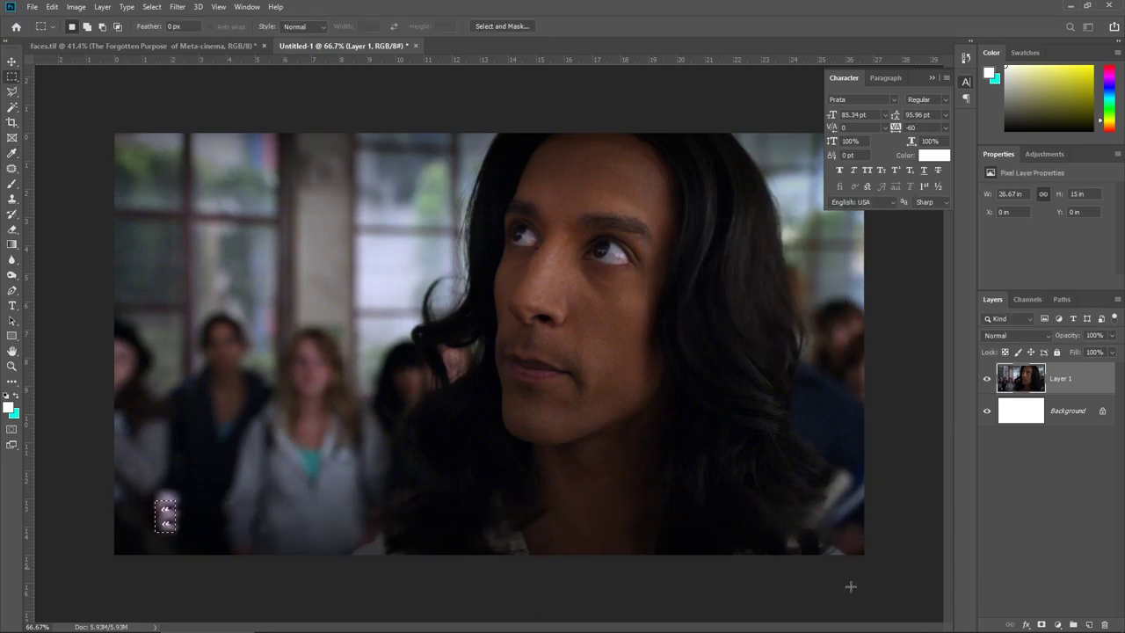
Create a text box covering the whole screenshot with "This is so meta." in white Roboto Bold
{"action": "left_click_drag", "start_coordinate": [106, 130], "coordinate": [864, 553]}
{"action": "type", "text": "This is so meta."}
{"action": "left_click", "coordinate": [172, 27]}
{"action": "left_click", "coordinate": [294, 151]}
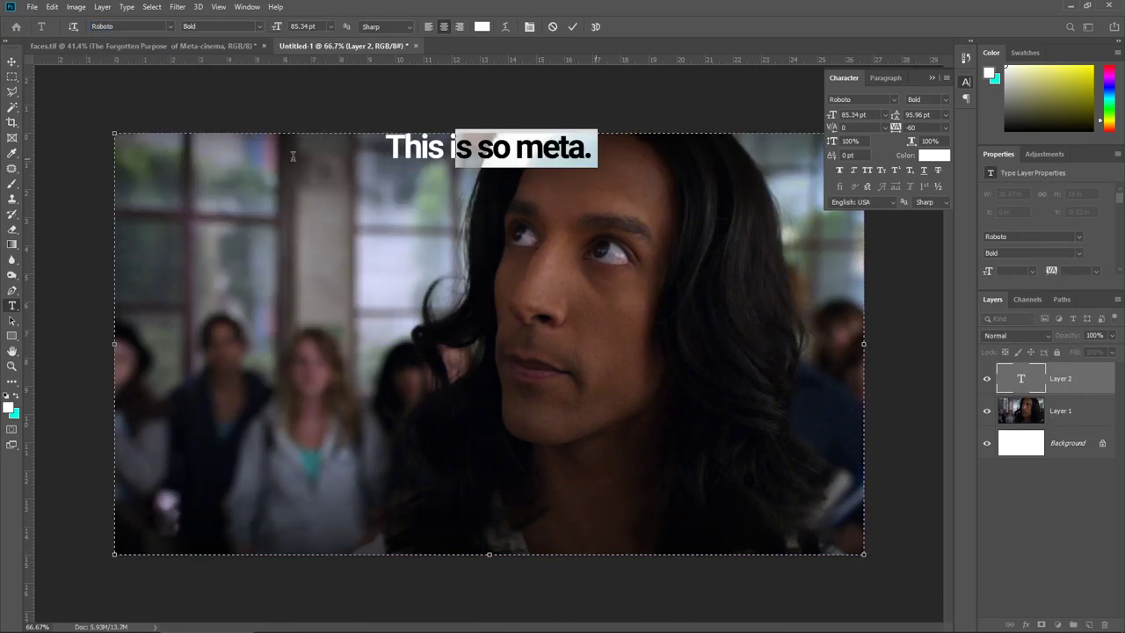
Fill the text box with repeated copies of "This is so meta." at 40 pt across the whole image
{"action": "key", "text": "ctrl+v"}
{"action": "key", "text": "ctrl+v"}
{"action": "key", "text": "ctrl+v"}
{"action": "key", "text": "ctrl+v"}
{"action": "key", "text": "ctrl+v"}
{"action": "key", "text": "ctrl+v"}
{"action": "key", "text": "ctrl+v"}
{"action": "key", "text": "ctrl+a"}
{"action": "key", "text": "ctrl+v"}
{"action": "key", "text": "ctrl+v"}
{"action": "key", "text": "ctrl+v"}
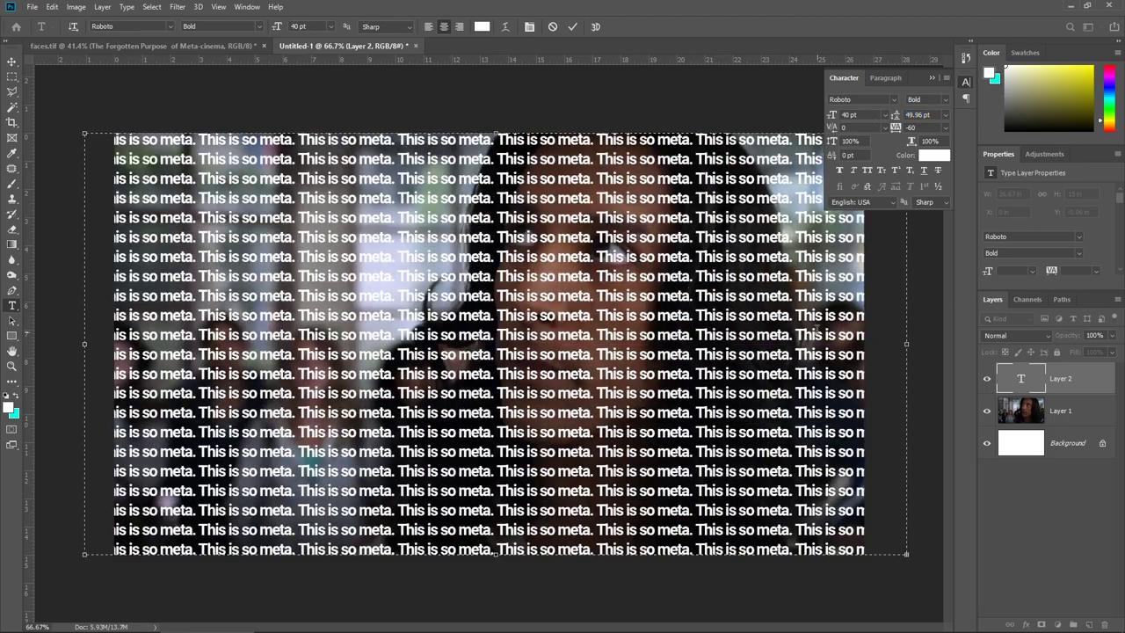
{"action": "key", "text": "ctrl+a"}
{"action": "key", "text": "ctrl+v"}
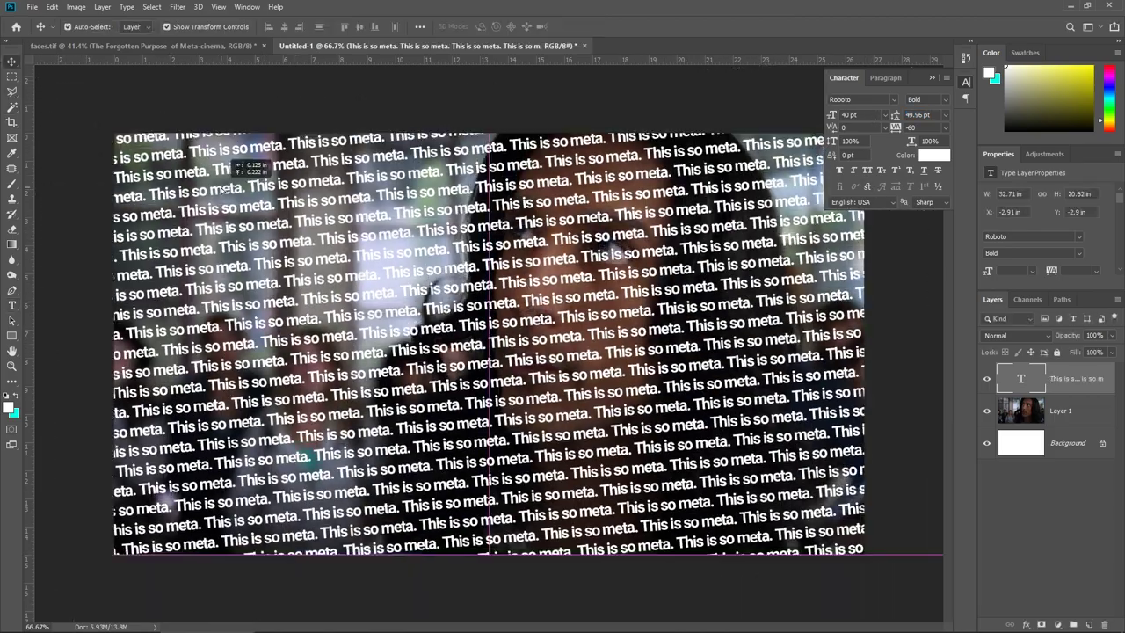
{"action": "double_click", "coordinate": [226, 165]}
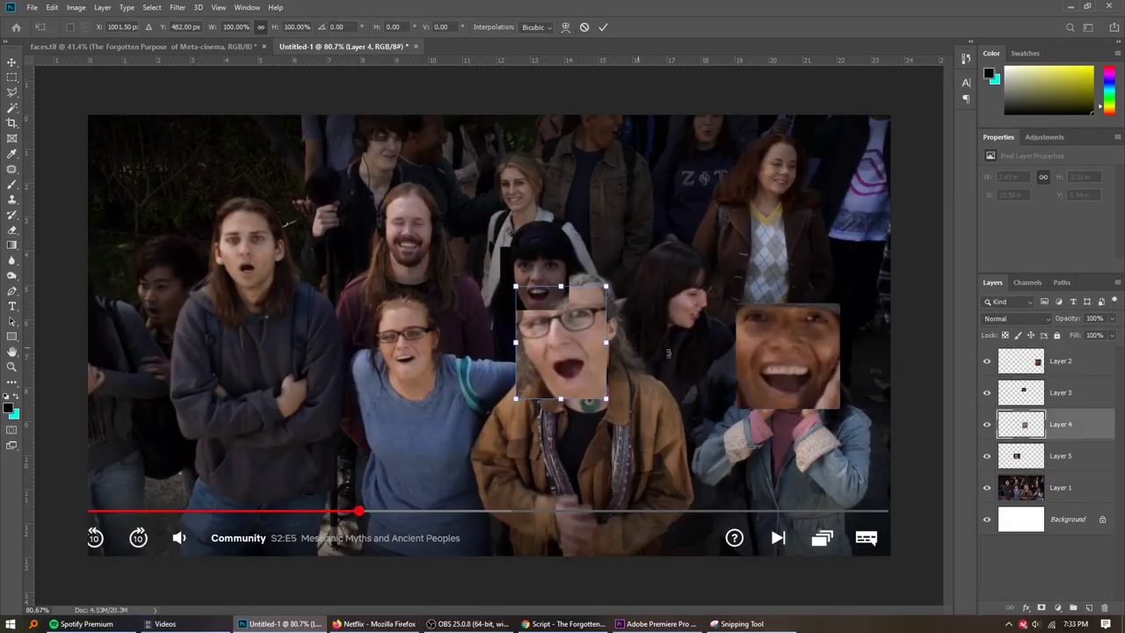
Move the pasted open-mouthed face with glasses onto the head of the person in the blue shirt
{"action": "left_click_drag", "start_coordinate": [560, 343], "coordinate": [407, 346]}
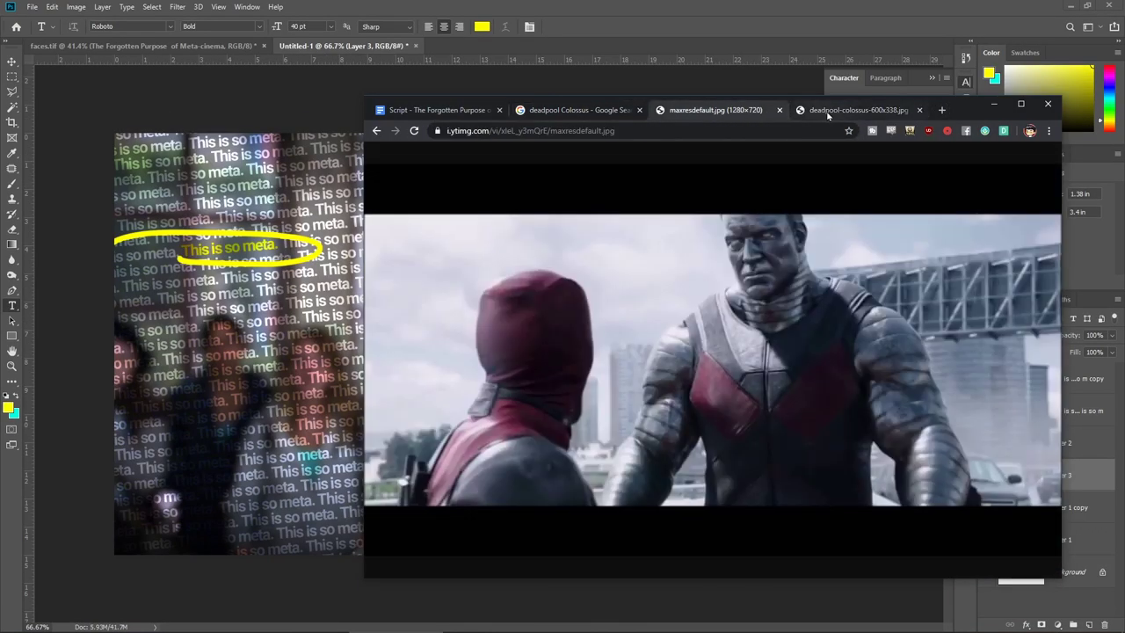
Compare the two Deadpool and Colossus images open in the browser
{"action": "left_click", "coordinate": [843, 110]}
{"action": "left_click", "coordinate": [716, 110]}
{"action": "left_click", "coordinate": [843, 110]}
{"action": "left_click", "coordinate": [716, 110]}
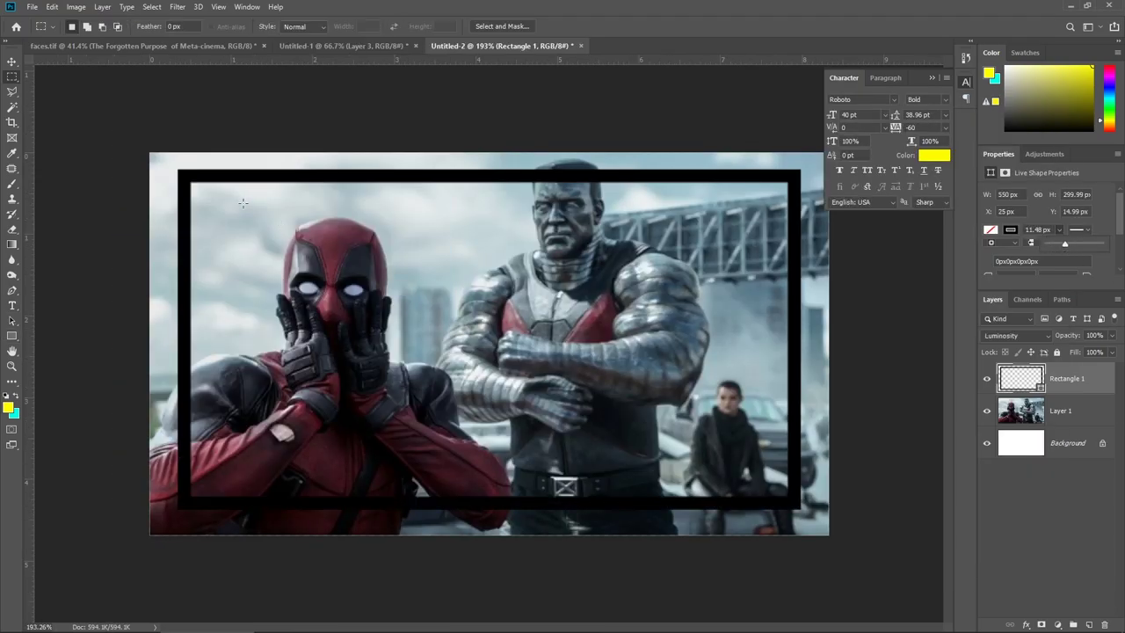
Open the blend mode choices for the black rectangular frame layer
{"action": "left_click", "coordinate": [1017, 335]}
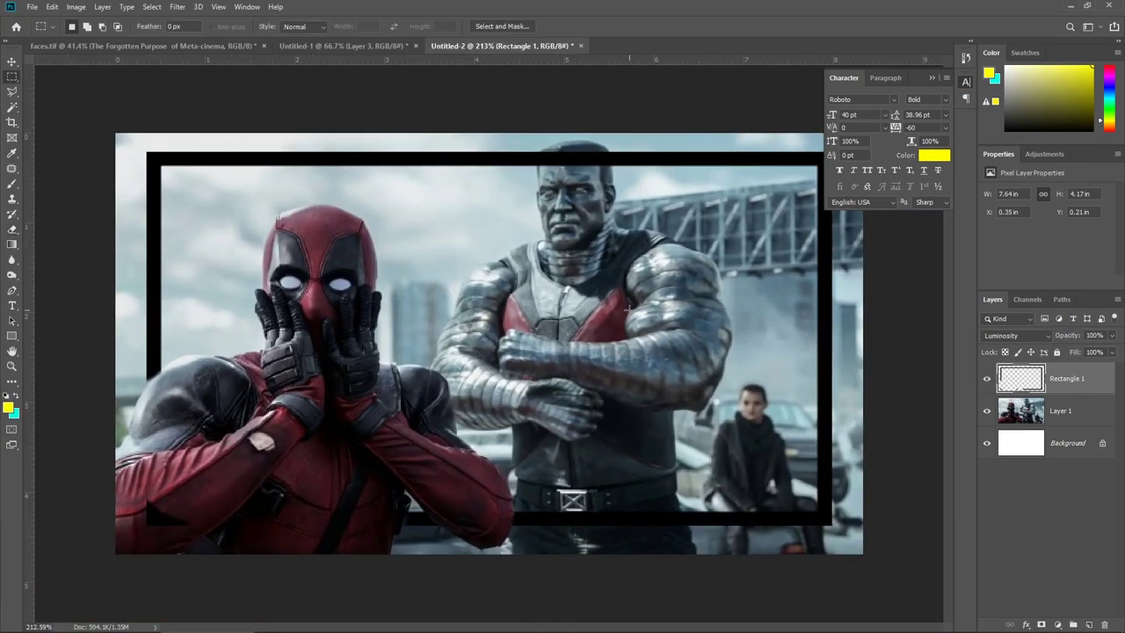
Copy the Dawn of the Dead poster from the browser and paste it into the blank portrait document
{"action": "key", "text": "alt+Tab"}
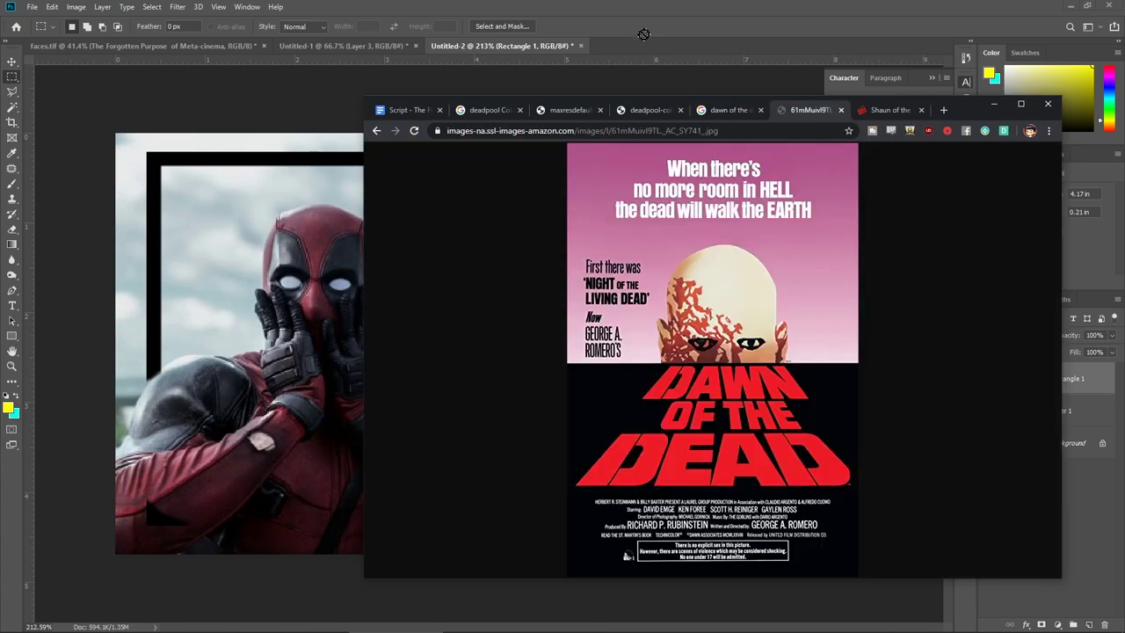
{"action": "right_click", "coordinate": [728, 196]}
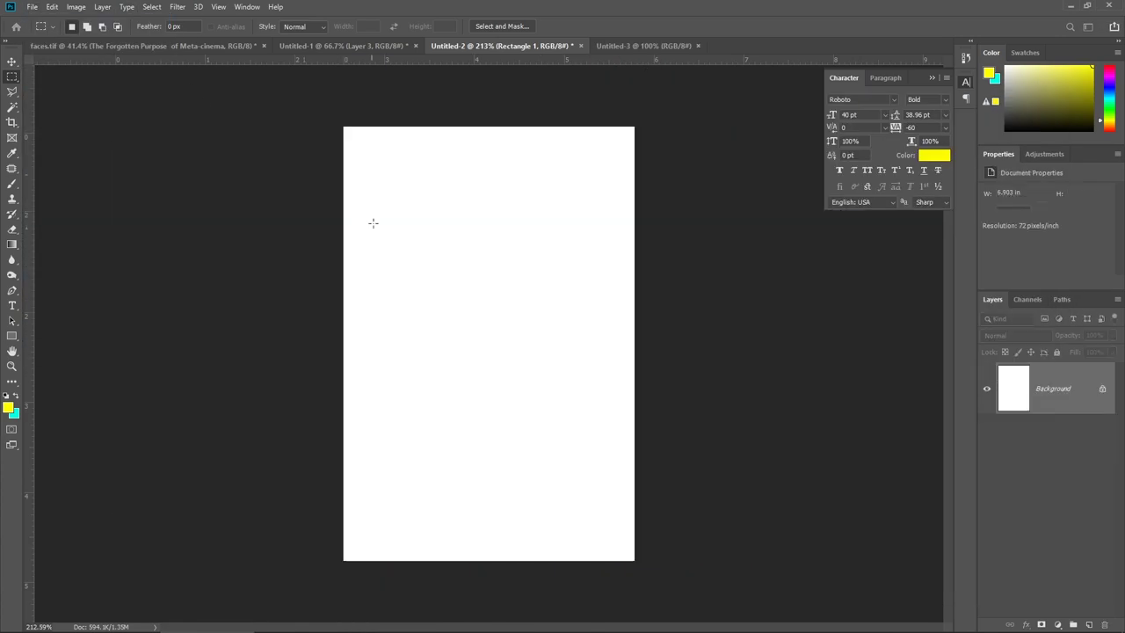
{"action": "key", "text": "ctrl+v"}
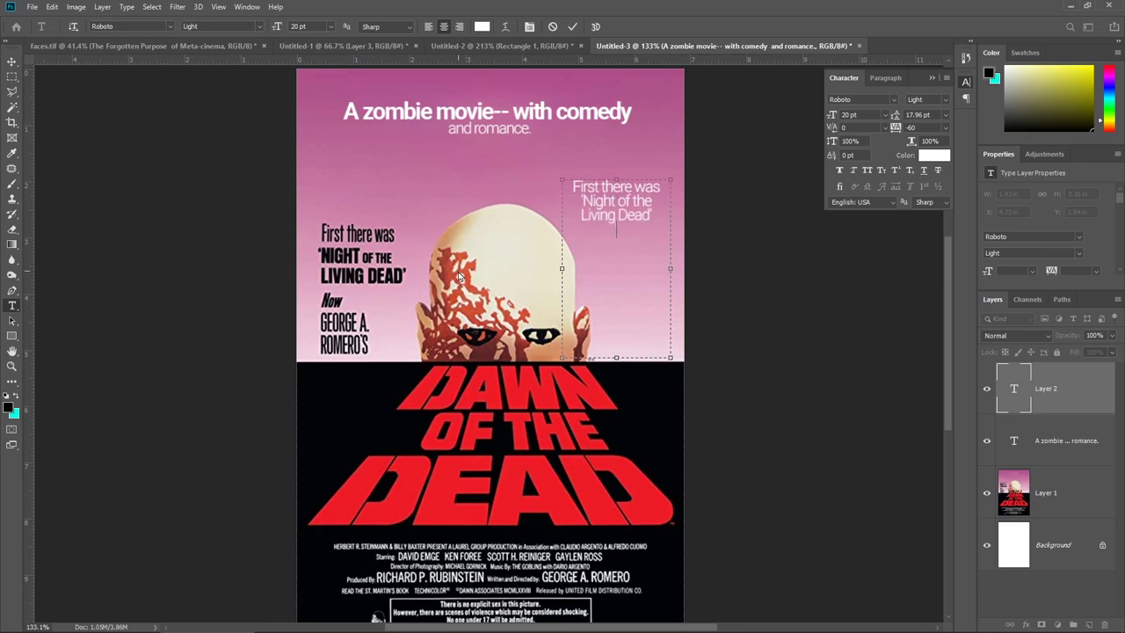
Add 'Dawn of the Dead' to the "First there was" text and set the whole block in black Roboto Regular
{"action": "type", "text": "'Dawn of T"}
{"action": "key", "text": "ctrl+a"}
{"action": "left_click", "coordinate": [481, 26]}
{"action": "left_click", "coordinate": [224, 26]}
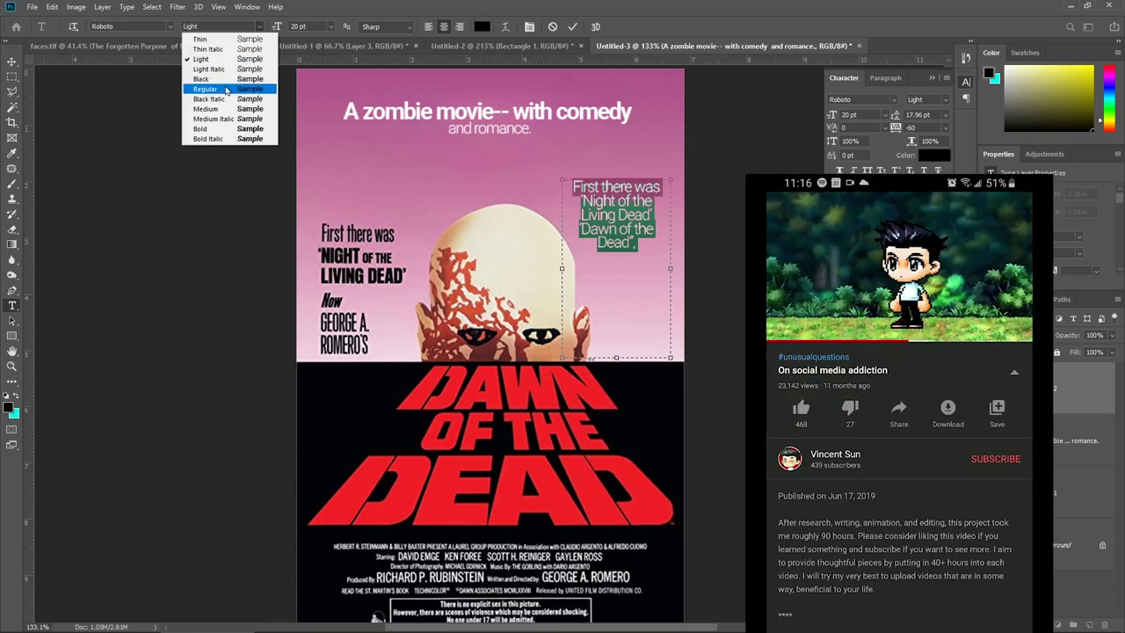
{"action": "left_click", "coordinate": [211, 67]}
Capitalize NIGHT and DAWN in the "First there was" text block and finish editing it
{"action": "double_click", "coordinate": [594, 200]}
{"action": "type", "text": "NIGHT"}
{"action": "type", "text": "',"}
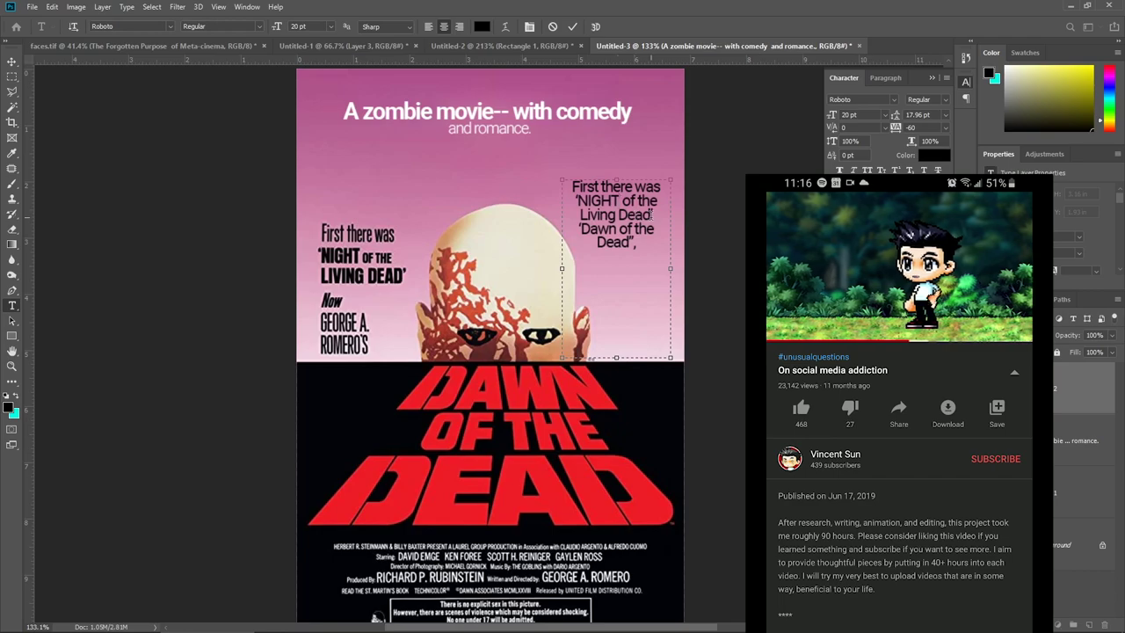
{"action": "double_click", "coordinate": [593, 228]}
{"action": "type", "text": "DAWN"}
{"action": "key", "text": "ctrl+a"}
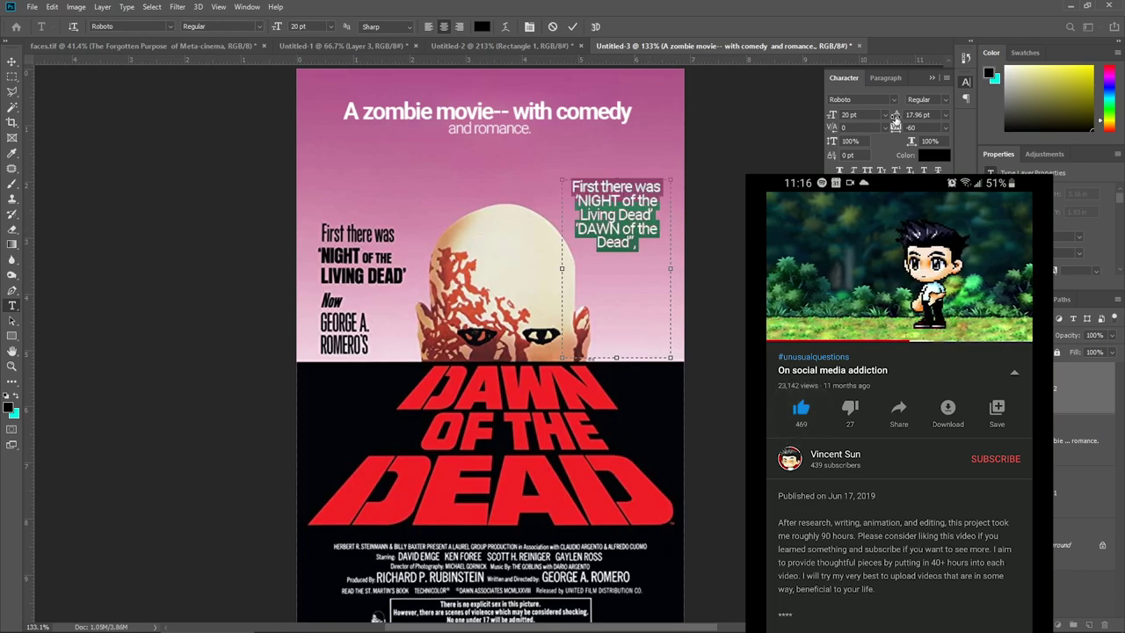
{"action": "key", "text": "ctrl+Return"}
{"action": "key", "text": "m"}
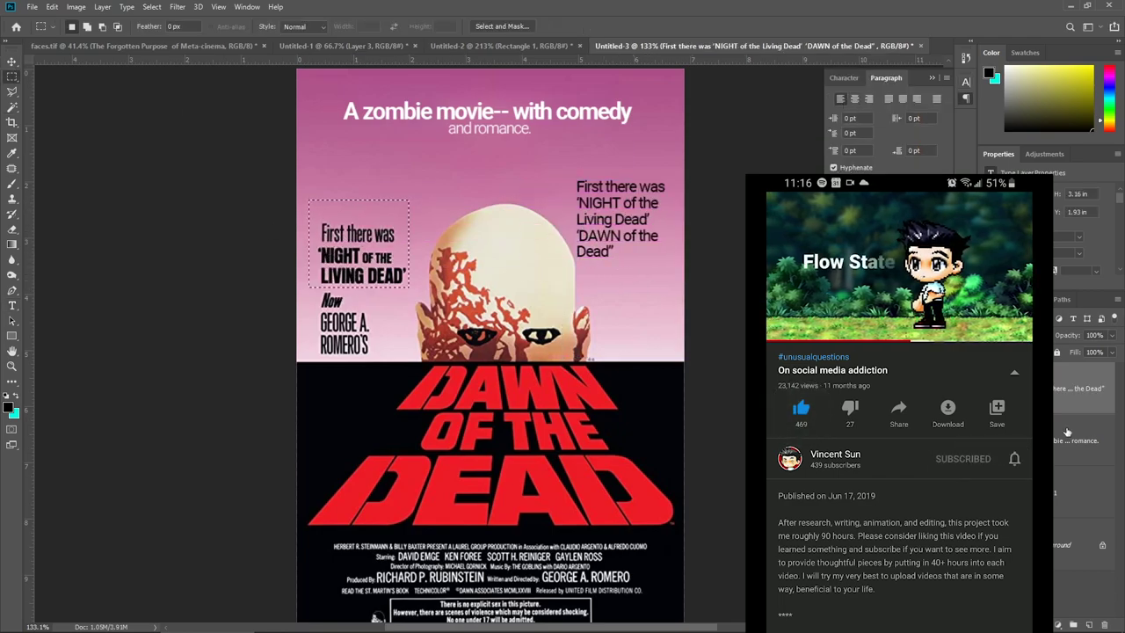
Clear the poster's original "First there was" lines and move the new text block into their place
{"action": "key", "text": "Delete"}
{"action": "left_click_drag", "start_coordinate": [619, 220], "coordinate": [364, 264]}
Switch to the browser and look up the director on the Shaun of the Dead Wikipedia page
{"action": "key", "text": "alt+Tab"}
{"action": "left_click", "coordinate": [681, 110]}
{"action": "mouse_move", "coordinate": [956, 218]}
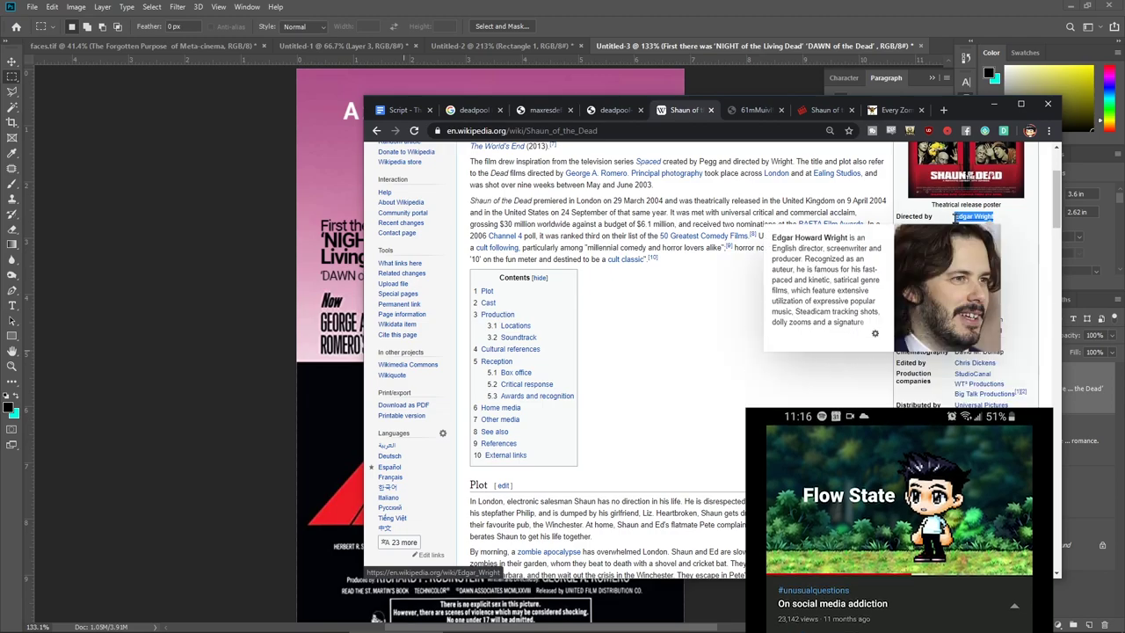
Back in Photoshop, add the word "Now" in Roboto Bold Italic and position it below the 'DAWN of the Dead' line
{"action": "key", "text": "alt+Tab"}
{"action": "key", "text": "t"}
{"action": "left_click", "coordinate": [542, 245]}
{"action": "key", "text": "ctrl+a"}
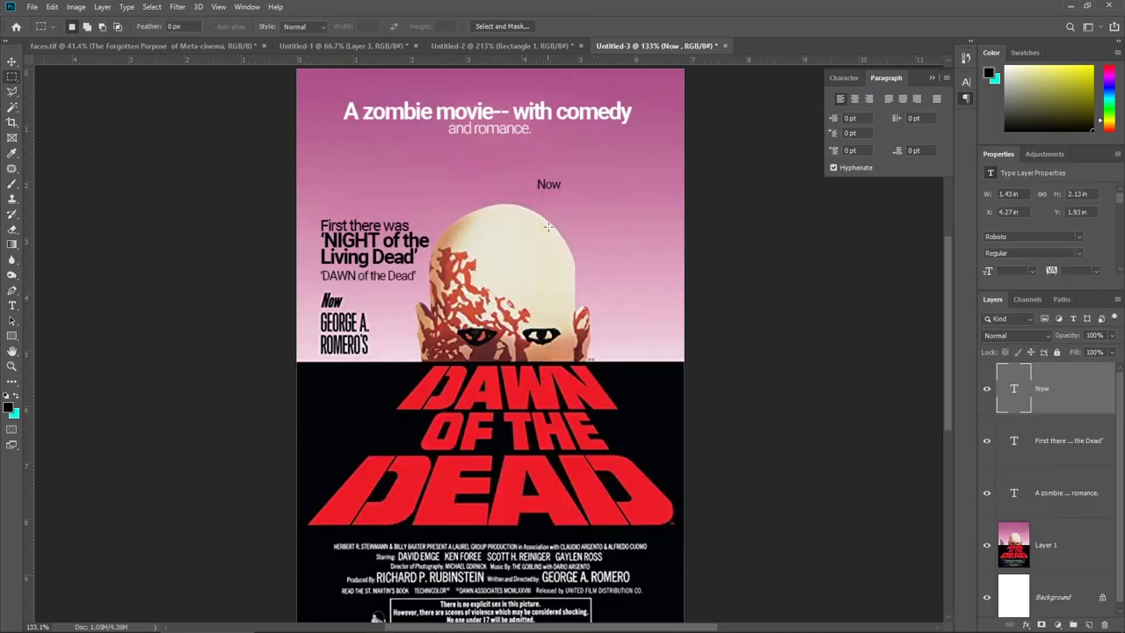
{"action": "left_click", "coordinate": [260, 26]}
{"action": "left_click", "coordinate": [220, 143]}
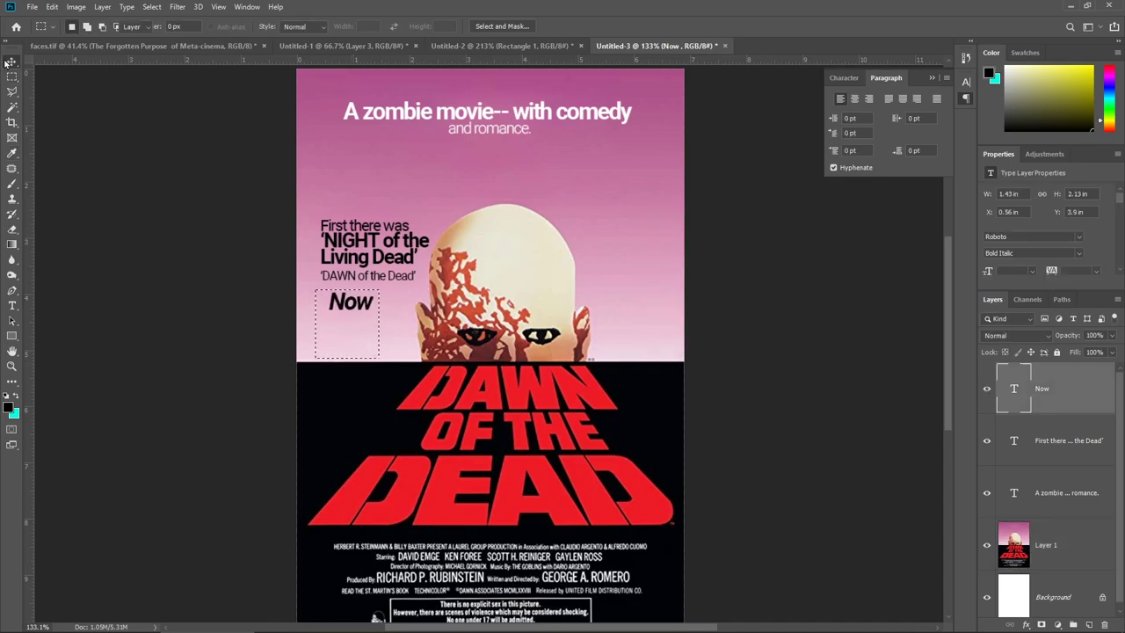
{"action": "left_click", "coordinate": [11, 60]}
{"action": "left_click_drag", "start_coordinate": [349, 305], "coordinate": [346, 305]}
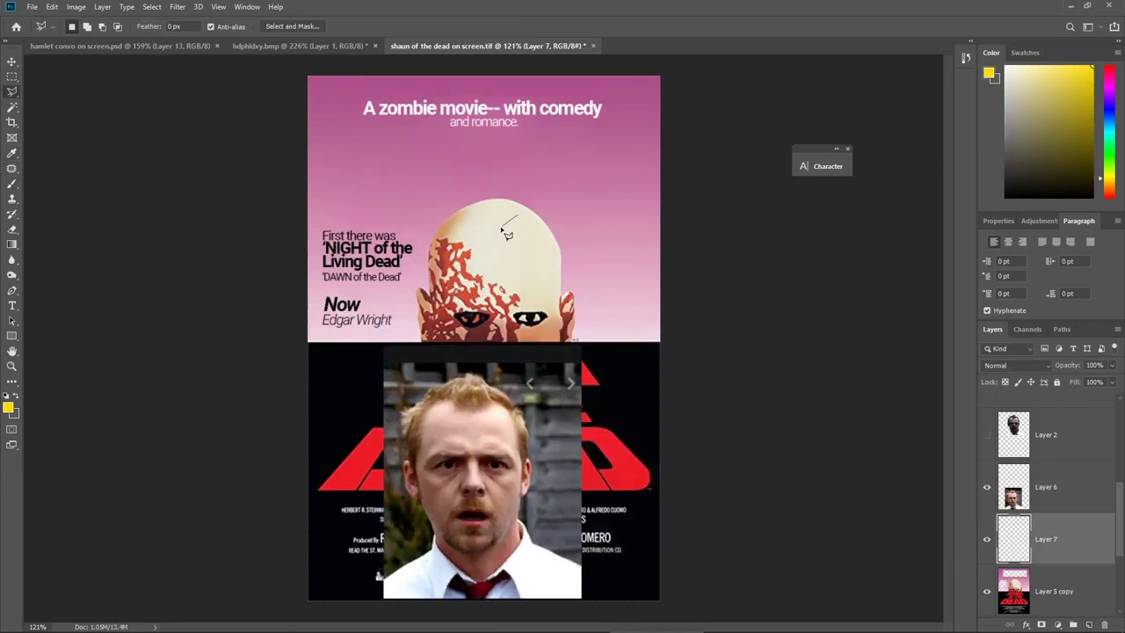
Activate the Brush tool with yellow for painting on the empty layer above the poster copy
{"action": "left_click", "coordinate": [12, 181]}
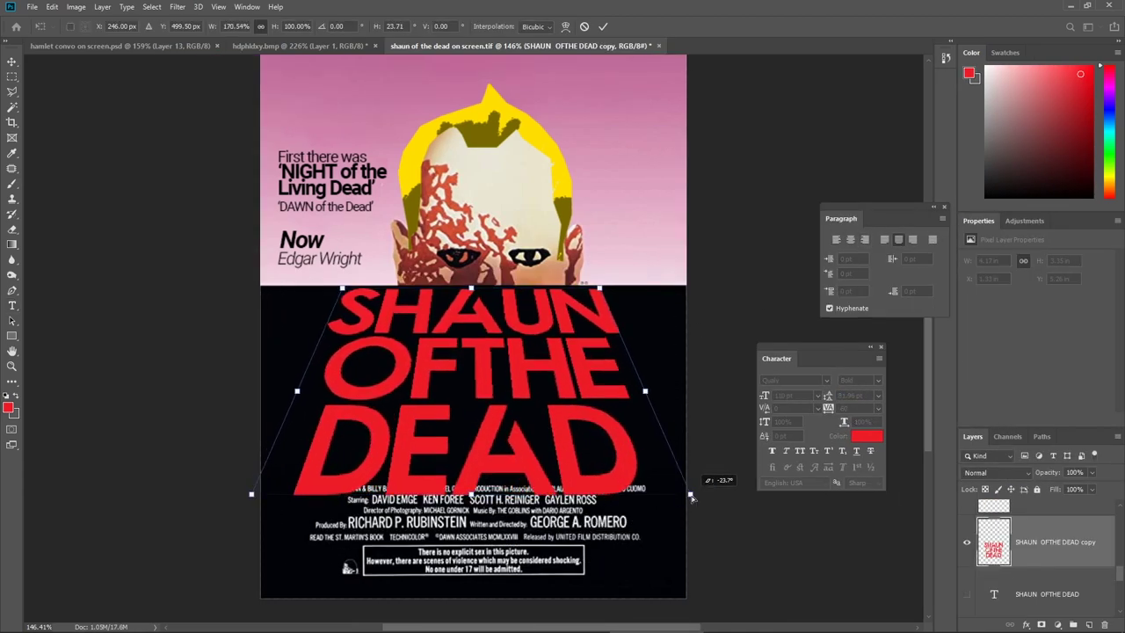
Adjust the perspective of the red "SHAUN OF THE DEAD" title by pulling its lower corner up
{"action": "left_click_drag", "start_coordinate": [691, 496], "coordinate": [685, 463]}
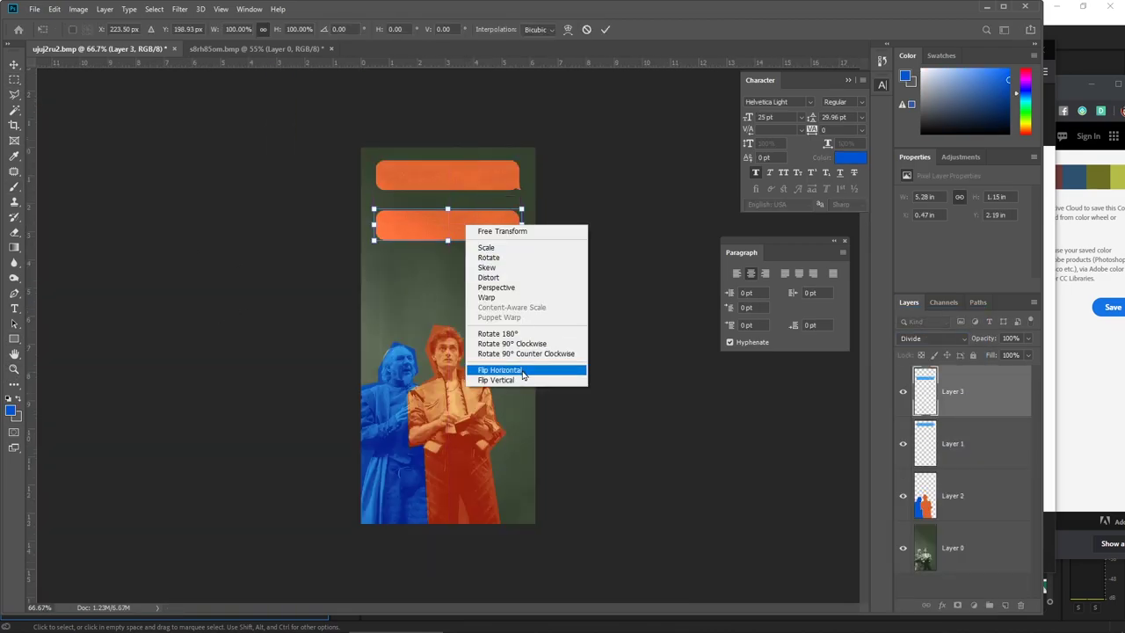
Apply the horizontal flip to the lower speech bubble and begin a text entry in the upper bubble
{"action": "key", "text": "Return"}
{"action": "key", "text": "t"}
{"action": "left_click_drag", "start_coordinate": [440, 175], "coordinate": [457, 175]}
{"action": "double_click", "coordinate": [423, 169]}
{"action": "scroll", "coordinate": [424, 169], "scroll_direction": "up", "scroll_amount": 3}
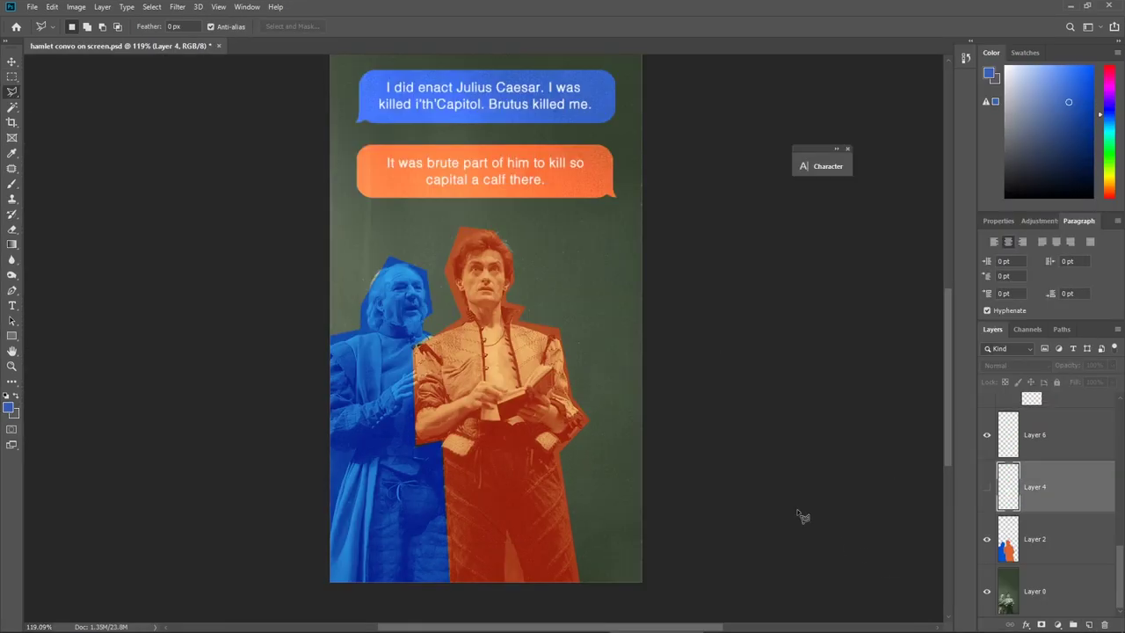
Set up a rough-edged pastel brush at 28 px with white as the foreground colour
{"action": "left_click", "coordinate": [78, 26]}
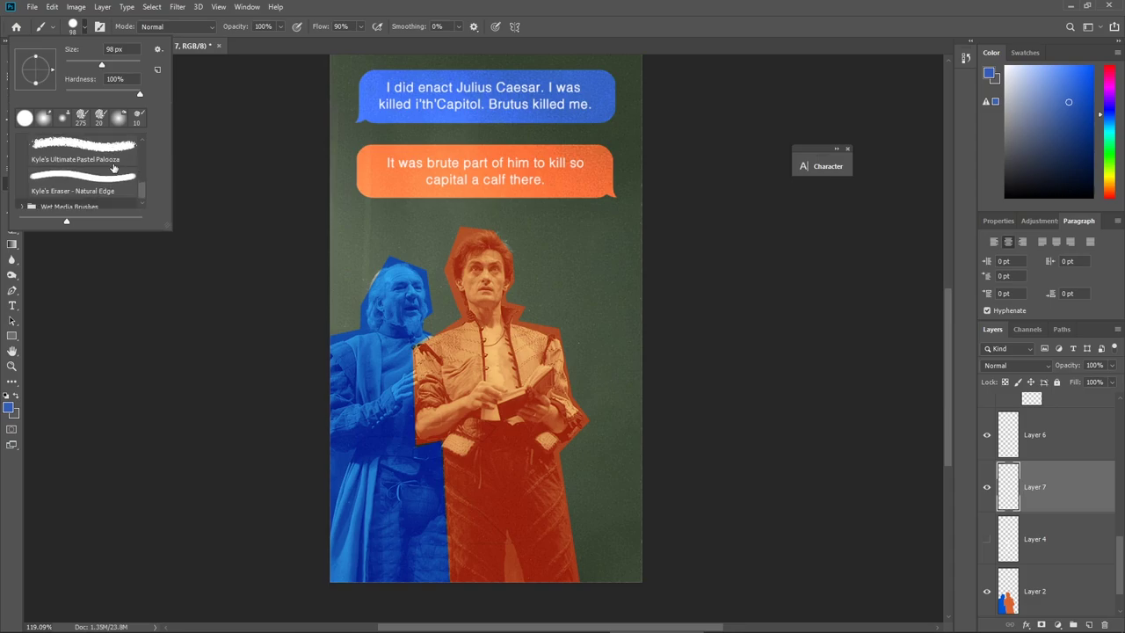
{"action": "left_click", "coordinate": [8, 405]}
{"action": "left_click", "coordinate": [817, 360]}
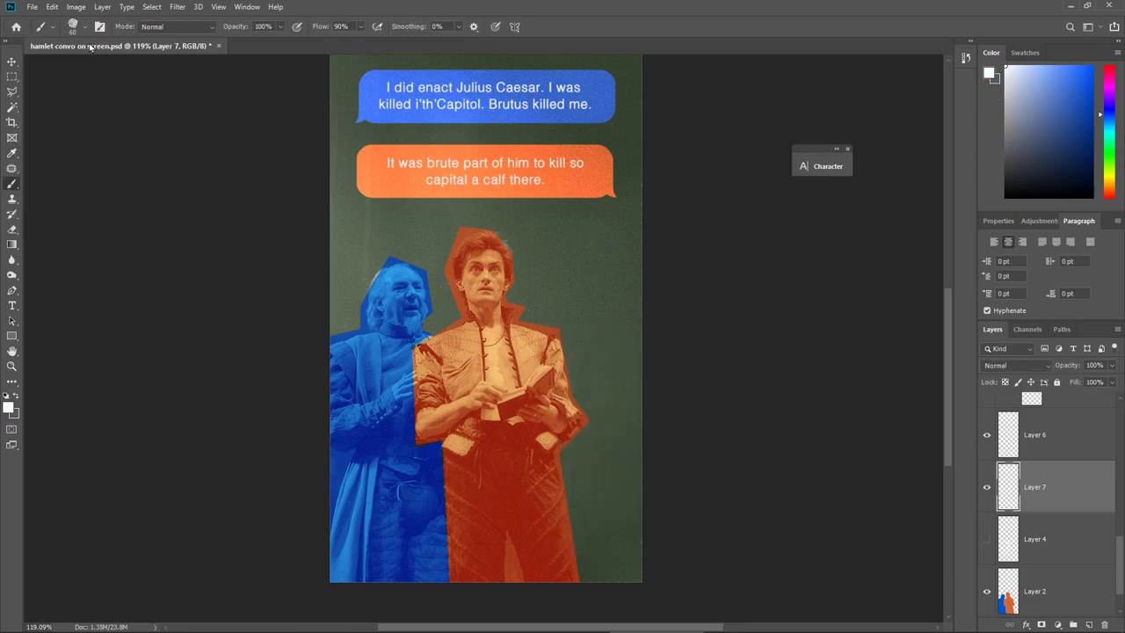
{"action": "left_click", "coordinate": [73, 27]}
Paint a white X over the blue figure's face and rough white strokes across both figures' chests
{"action": "left_click_drag", "start_coordinate": [369, 255], "coordinate": [428, 327]}
{"action": "left_click_drag", "start_coordinate": [425, 255], "coordinate": [373, 327]}
{"action": "mouse_move", "coordinate": [505, 352]}
{"action": "left_mouse_down"}
{"action": "mouse_move", "coordinate": [413, 412]}
{"action": "mouse_move", "coordinate": [351, 356]}
{"action": "left_mouse_up"}
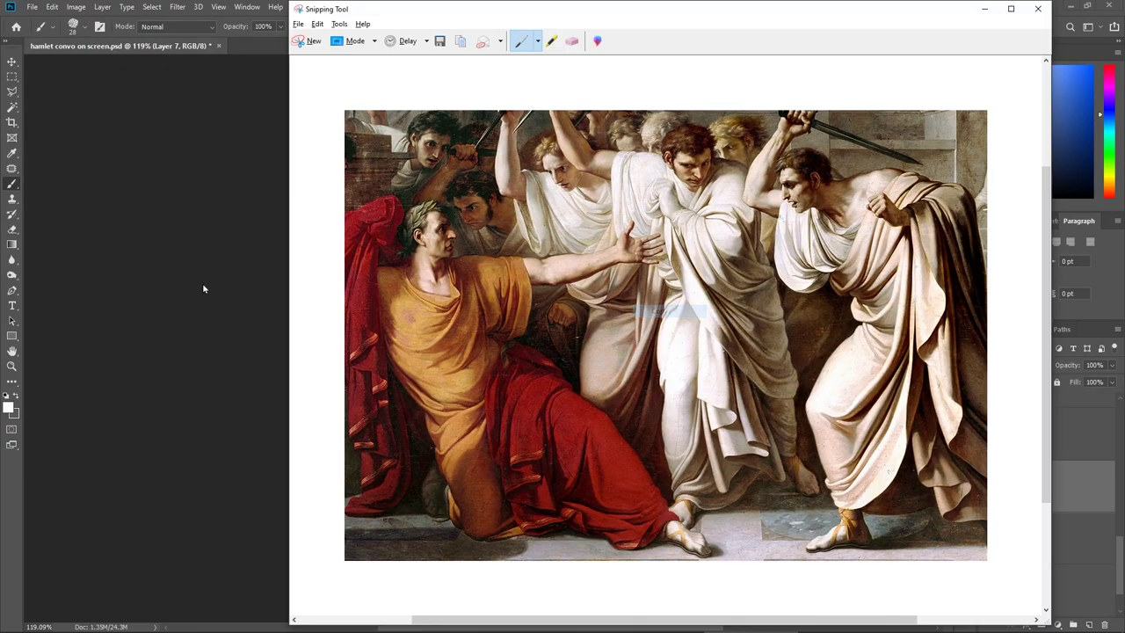
Paste the snipped Caesar assassination painting, scale it to 30.80% and place it over the lower part of both figures
{"action": "left_click", "coordinate": [202, 286]}
{"action": "key", "text": "ctrl+v"}
{"action": "key", "text": "ctrl+t"}
{"action": "mouse_move", "coordinate": [369, 290]}
{"action": "left_mouse_down"}
{"action": "mouse_move", "coordinate": [492, 404]}
{"action": "mouse_move", "coordinate": [415, 438]}
{"action": "left_mouse_up"}
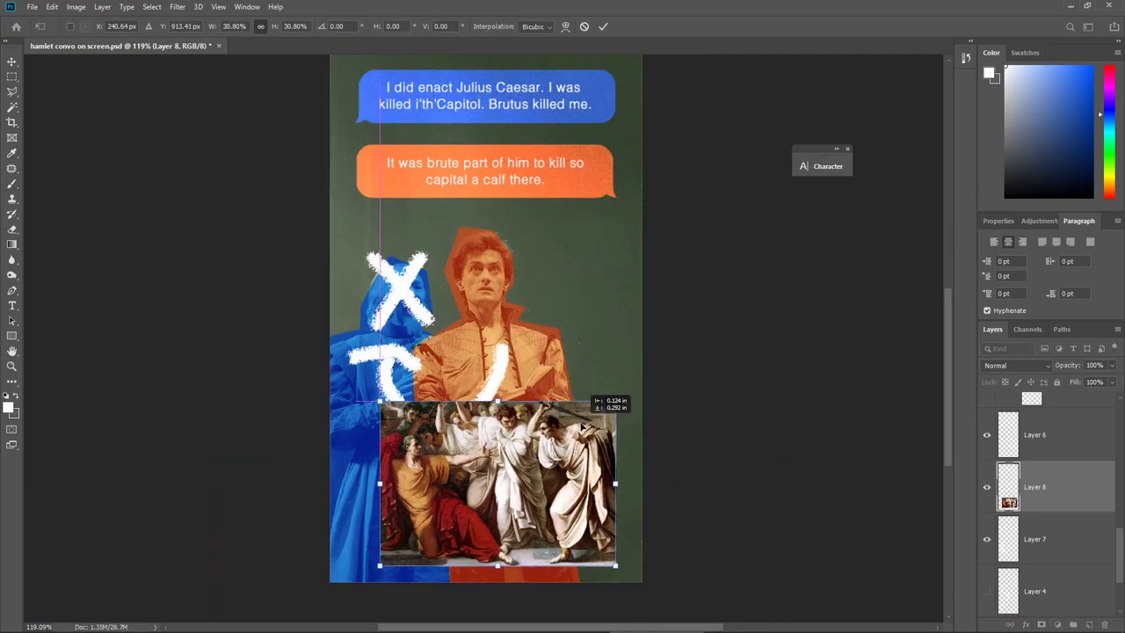
{"action": "key", "text": "Return"}
Outline the seated Caesar figure in the painting on a new layer and paint the selection blue
{"action": "key", "text": "b"}
{"action": "scroll", "coordinate": [486, 523], "scroll_direction": "up", "scroll_amount": 5}
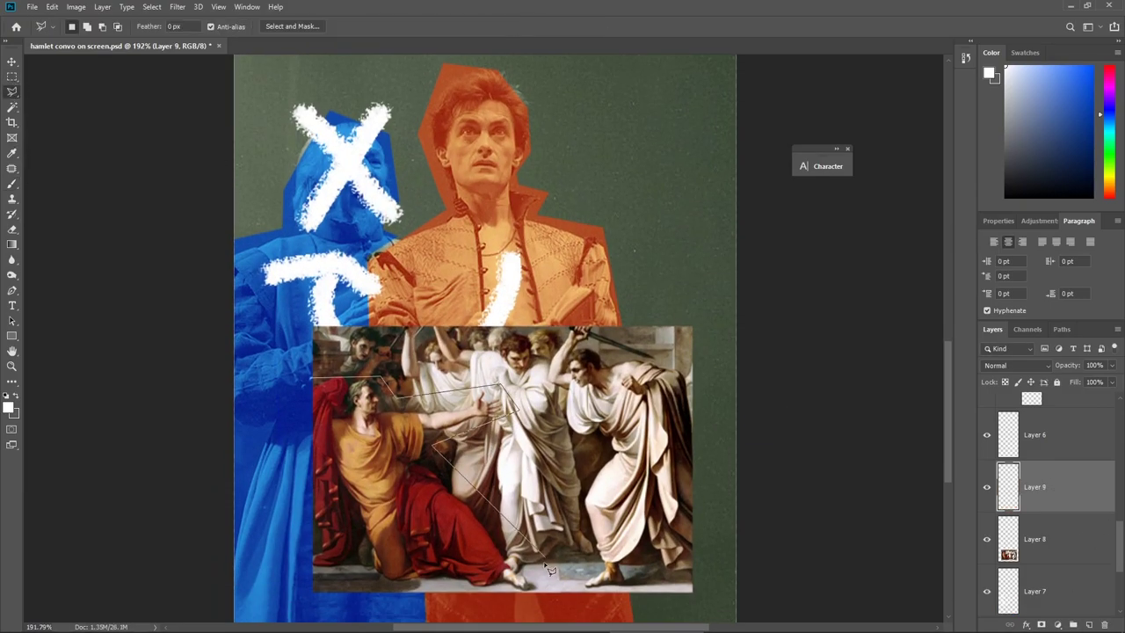
{"action": "double_click", "coordinate": [549, 569]}
{"action": "right_click", "coordinate": [365, 449]}
{"action": "key", "text": "Escape"}
{"action": "key", "text": "b"}
{"action": "left_click", "coordinate": [9, 406]}
{"action": "left_click", "coordinate": [712, 361]}
{"action": "left_click", "coordinate": [831, 354]}
{"action": "left_click_drag", "start_coordinate": [492, 378], "coordinate": [294, 576]}
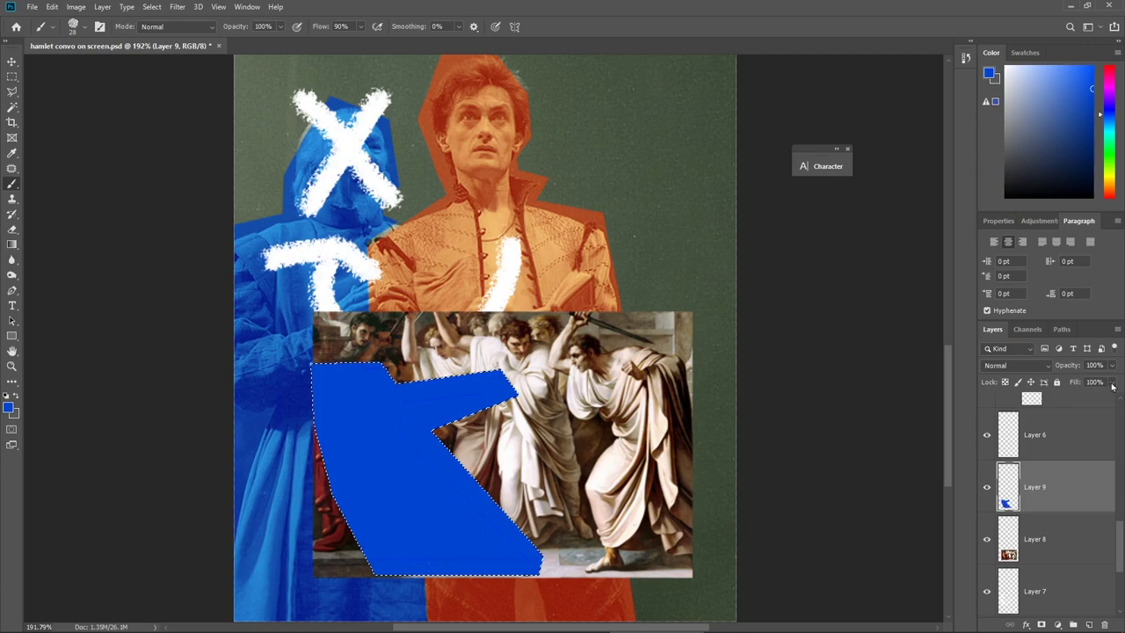
Set the colour layer's blend mode to Color Dodge and paint the outlined attacker beside Caesar orange
{"action": "key", "text": "shift+alt+d"}
{"action": "left_click", "coordinate": [9, 406]}
{"action": "left_click", "coordinate": [727, 493]}
{"action": "left_click", "coordinate": [713, 362]}
{"action": "left_click", "coordinate": [831, 354]}
{"action": "mouse_move", "coordinate": [615, 334]}
{"action": "left_mouse_down"}
{"action": "mouse_move", "coordinate": [668, 457]}
{"action": "mouse_move", "coordinate": [632, 562]}
{"action": "left_mouse_up"}
Paint a white X over Caesar's face and a white arrow between the two figures with a 17 px pastel brush
{"action": "left_click", "coordinate": [9, 406]}
{"action": "type", "text": "ffffff"}
{"action": "key", "text": "Return"}
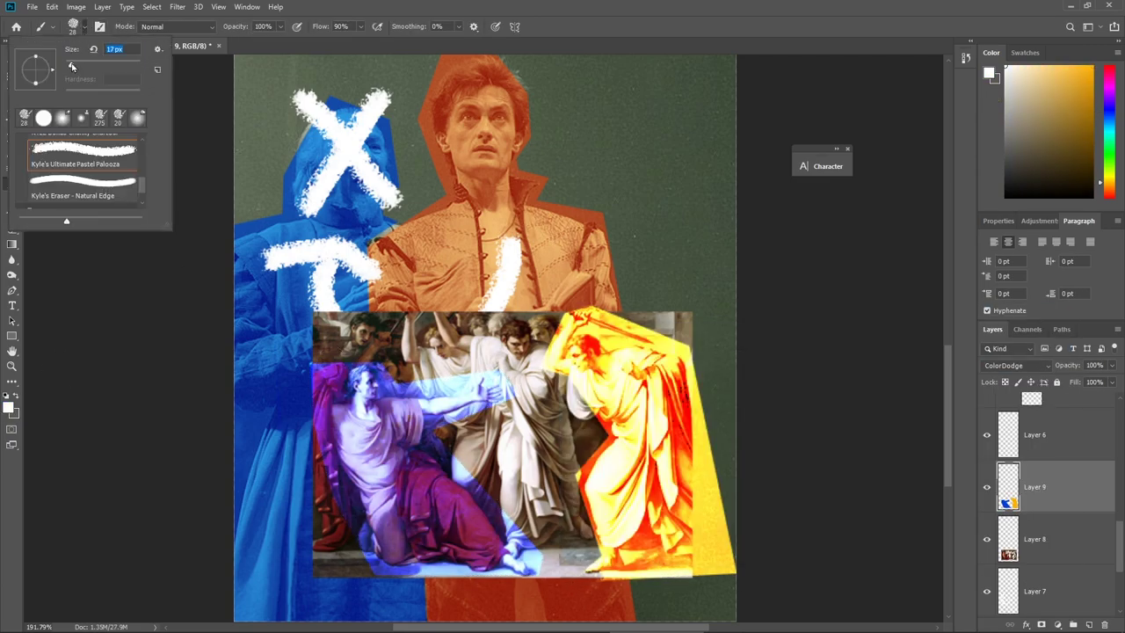
{"action": "left_click_drag", "start_coordinate": [336, 352], "coordinate": [405, 411]}
{"action": "left_click_drag", "start_coordinate": [400, 349], "coordinate": [339, 411]}
{"action": "left_click_drag", "start_coordinate": [567, 431], "coordinate": [497, 404]}
Find a Kevin Hart portrait through a Google search in the browser, then outline its head in Photoshop
{"action": "key", "text": "alt+Tab"}
{"action": "type", "text": "kevin hart"}
{"action": "key", "text": "Return"}
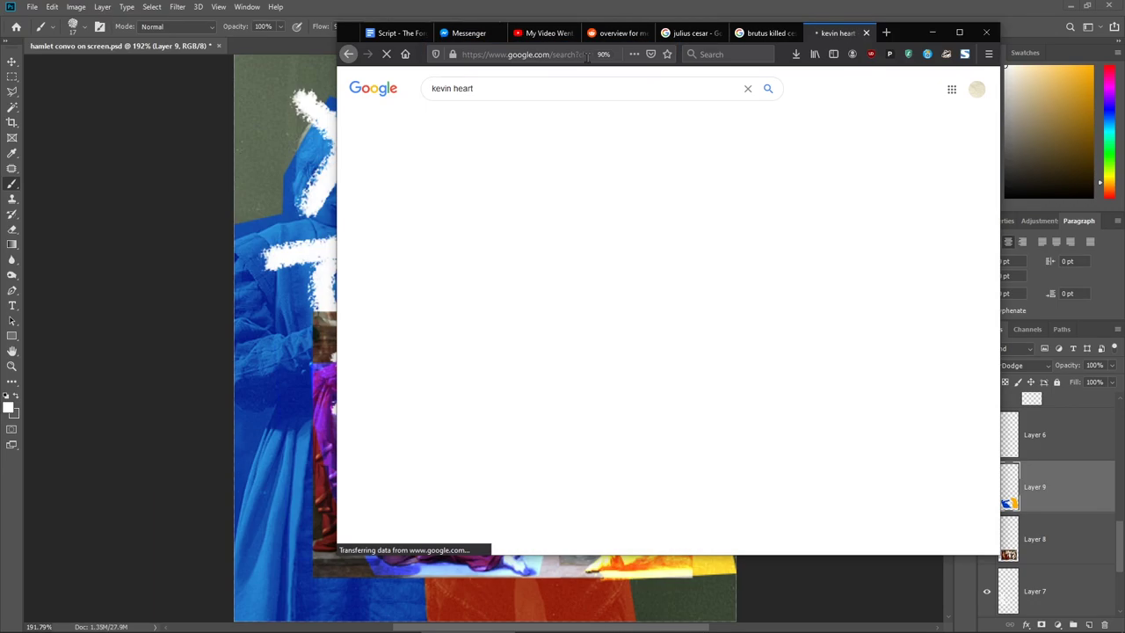
{"action": "key", "text": "ctrl+o"}
{"action": "left_click", "coordinate": [453, 133]}
{"action": "right_click", "coordinate": [436, 155]}
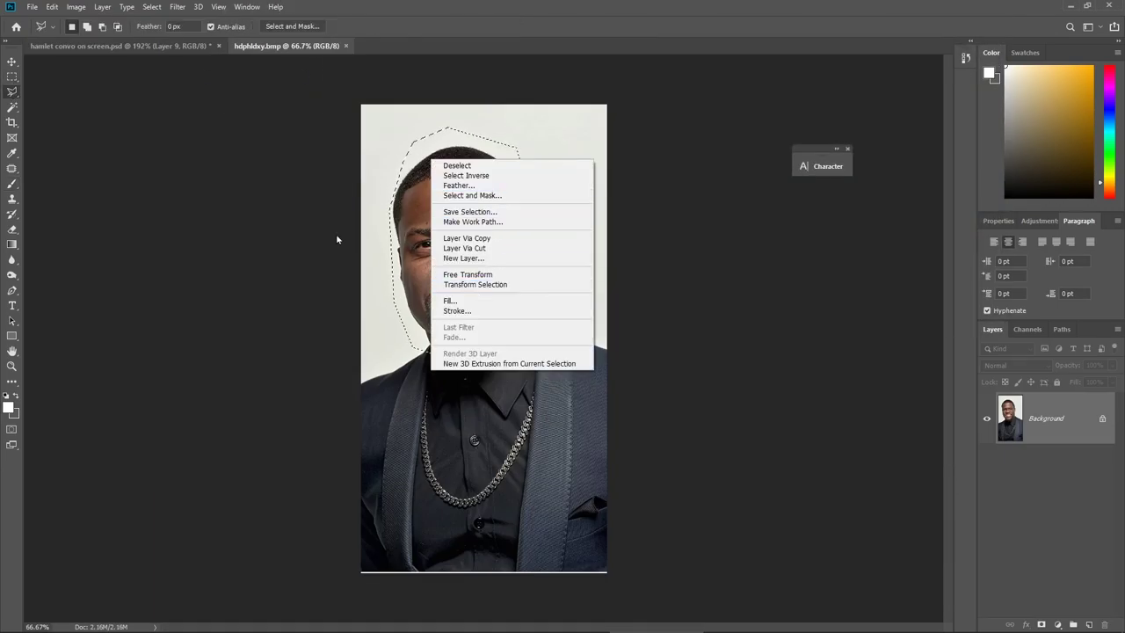
Paste the cut-out Kevin Hart head over the blue figure's face and rotate it about -11.6°
{"action": "key", "text": "Escape"}
{"action": "key", "text": "ctrl+Tab"}
{"action": "key", "text": "ctrl+v"}
{"action": "key", "text": "ctrl+t"}
{"action": "left_click_drag", "start_coordinate": [668, 211], "coordinate": [380, 314]}
{"action": "left_click_drag", "start_coordinate": [343, 377], "coordinate": [364, 173]}
{"action": "scroll", "coordinate": [365, 173], "scroll_direction": "down", "scroll_amount": 2}
{"action": "key", "text": "Escape"}
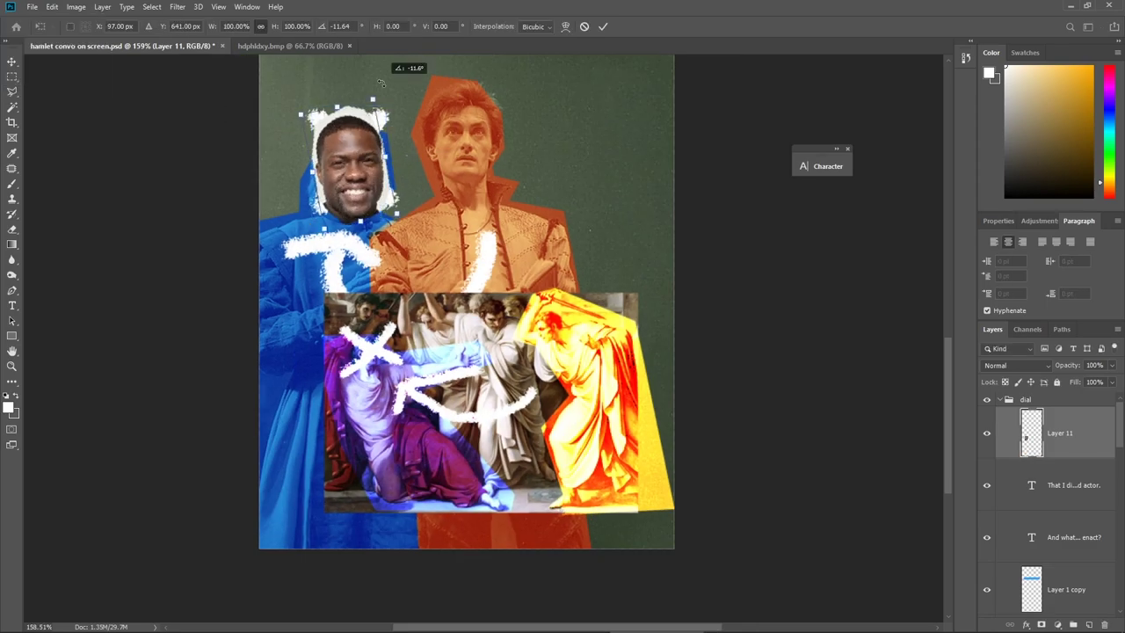
{"action": "key", "text": "Return"}
Paste a second copy of the head, scale it to 16.32% and place it tilted over Caesar's face
{"action": "key", "text": "ctrl+v"}
{"action": "key", "text": "ctrl+t"}
{"action": "left_click_drag", "start_coordinate": [448, 212], "coordinate": [318, 538]}
{"action": "left_click_drag", "start_coordinate": [290, 580], "coordinate": [396, 397]}
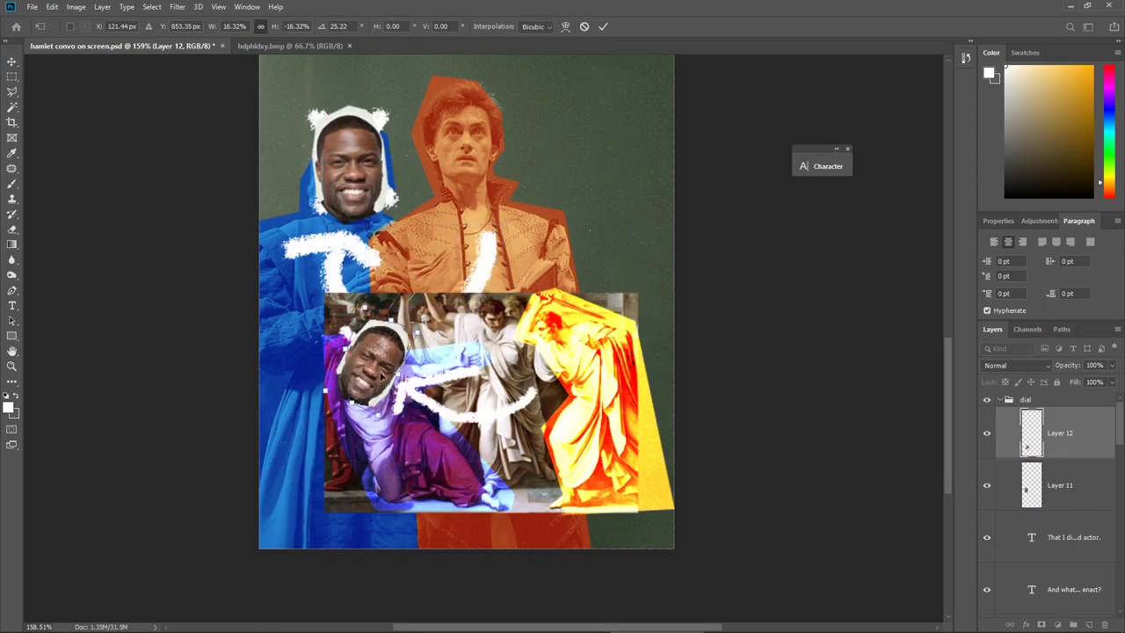
Search Google for "the rock" and place the head cut from a photo over the orange attacker's face
{"action": "key", "text": "alt+Tab"}
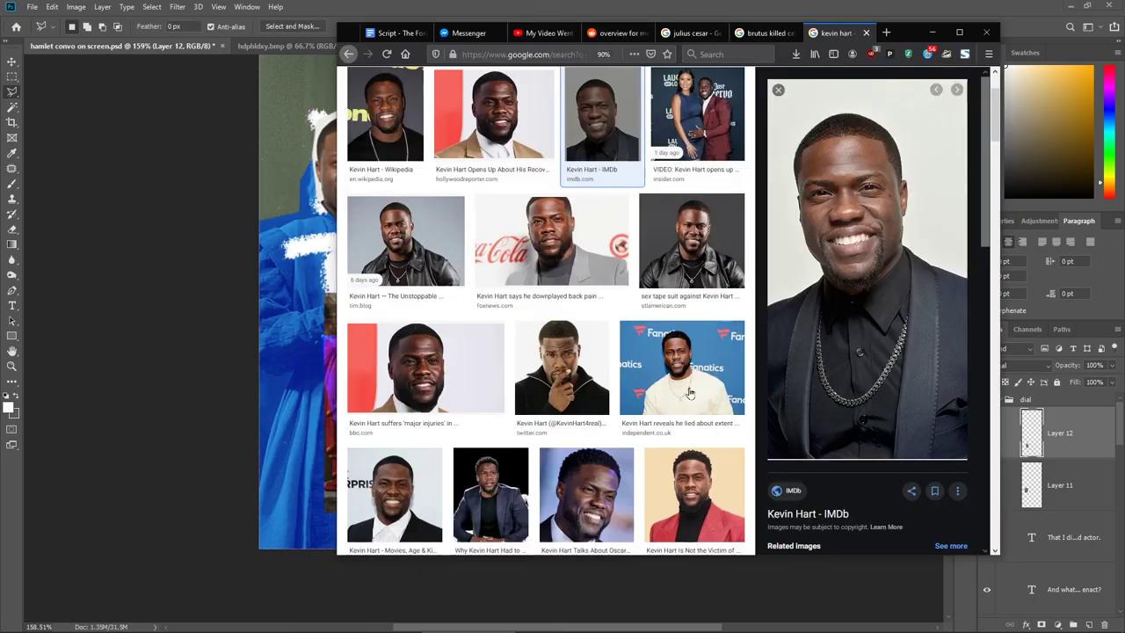
{"action": "type", "text": "the rock"}
{"action": "key", "text": "Return"}
{"action": "left_click", "coordinate": [853, 343]}
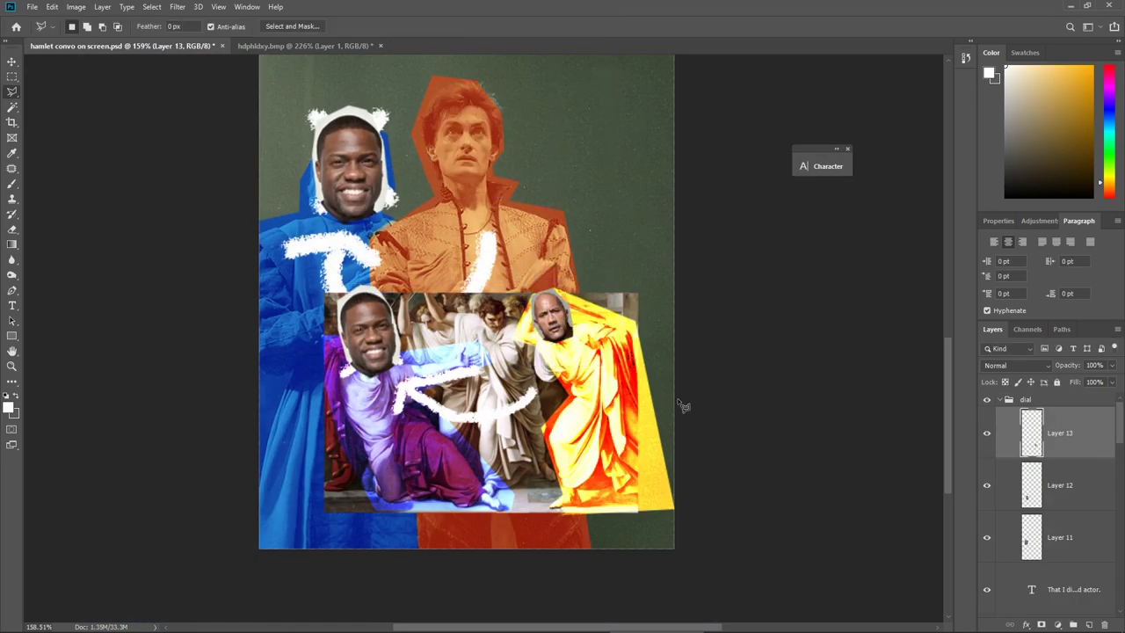
{"action": "key", "text": "alt+Tab"}
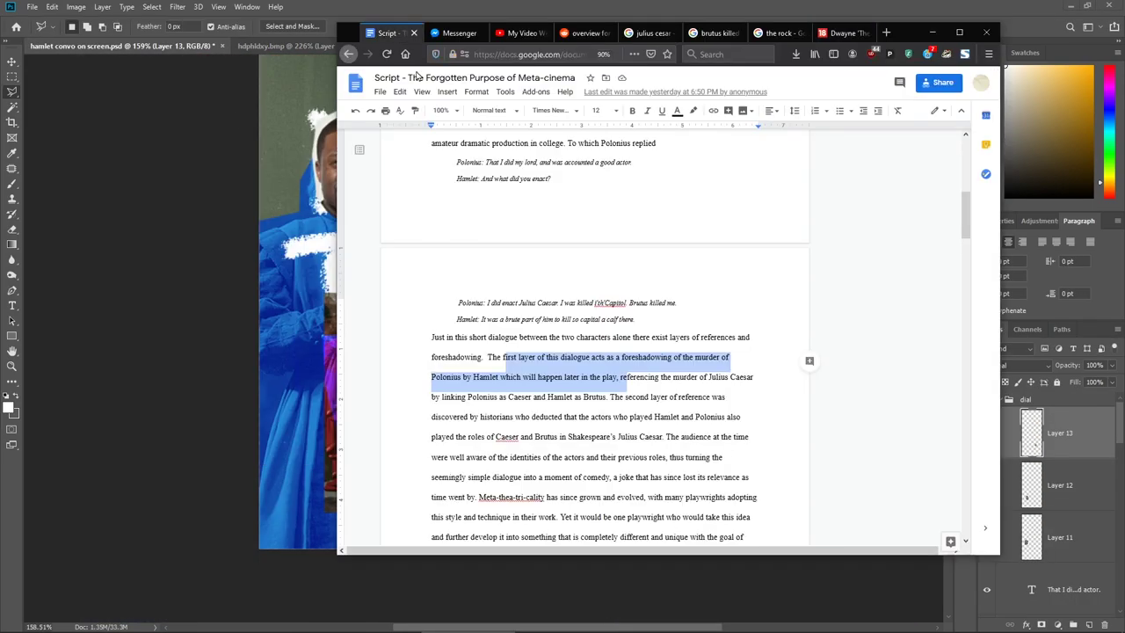
{"action": "scroll", "coordinate": [549, 359], "scroll_direction": "down", "scroll_amount": 2}
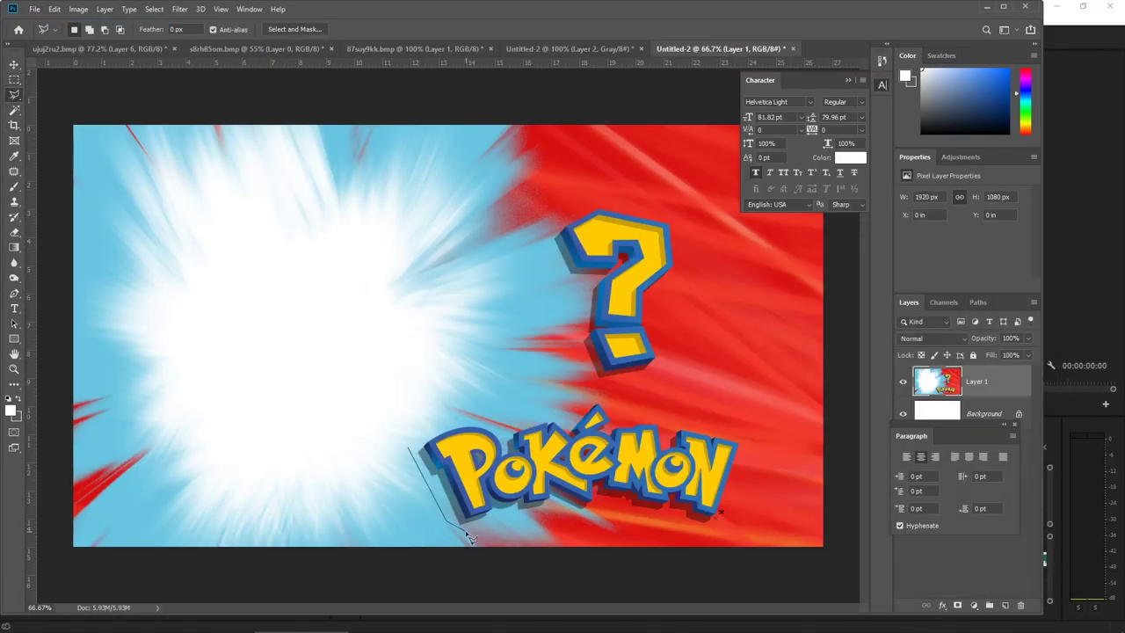
Remove the Pokémon logo from the background with a Content-Aware fill and patch the leftover area
{"action": "left_click", "coordinate": [529, 413]}
{"action": "key", "text": "shift+BackSpace"}
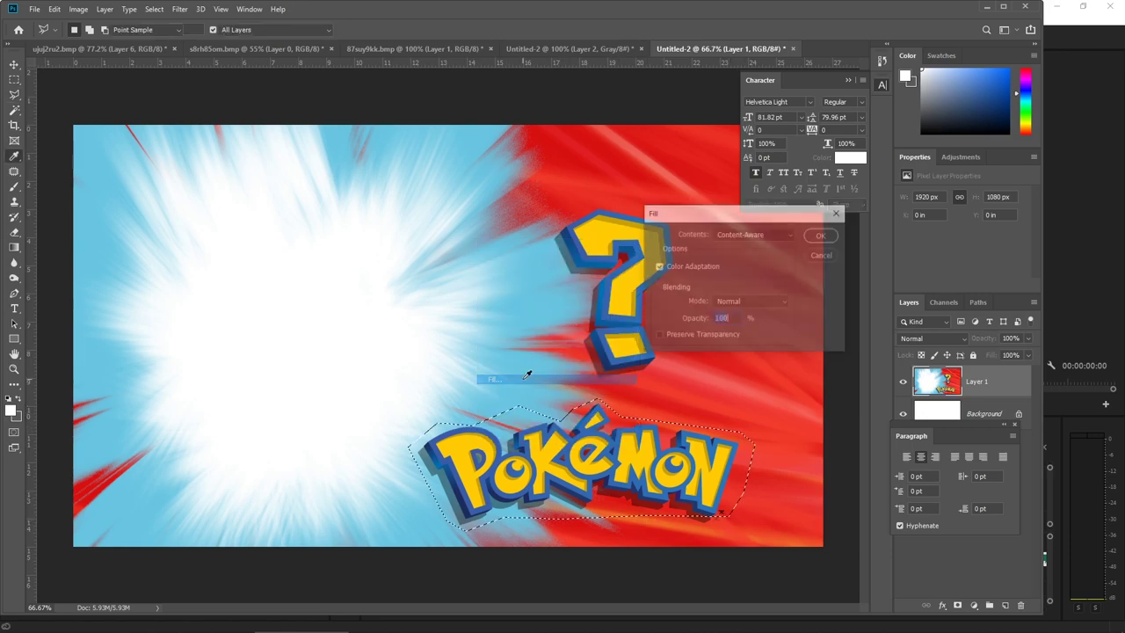
{"action": "key", "text": "Return"}
{"action": "key", "text": "m"}
{"action": "left_click_drag", "start_coordinate": [675, 476], "coordinate": [727, 540]}
{"action": "right_click", "coordinate": [717, 309]}
{"action": "left_click", "coordinate": [736, 450]}
{"action": "key", "text": "Return"}
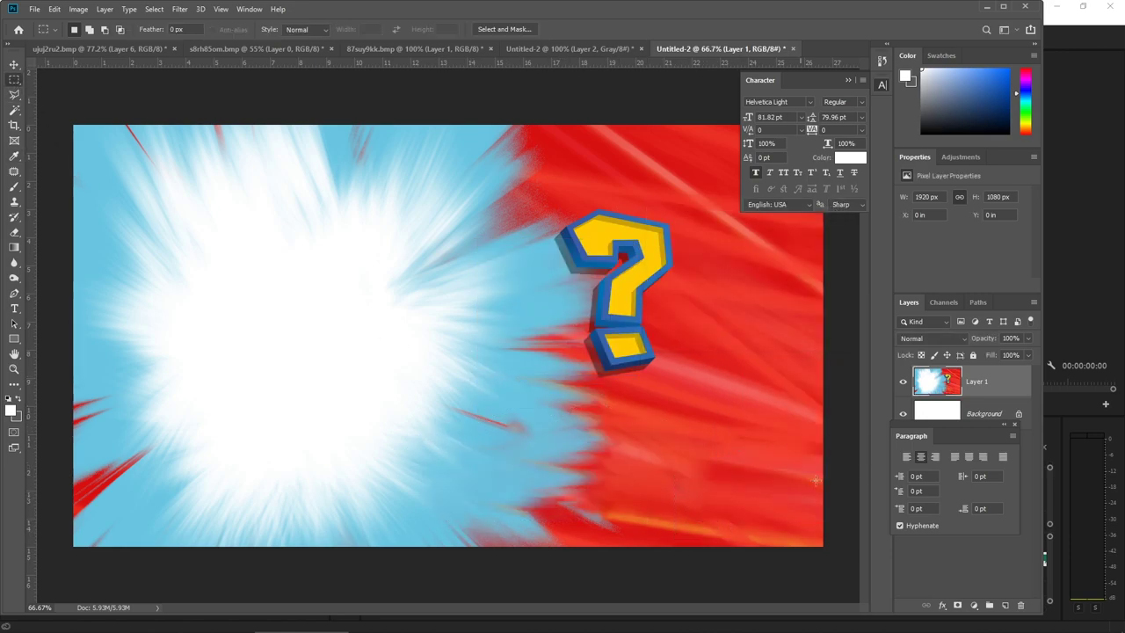
Place the black silhouette of the man's portrait over the white burst of the background image
{"action": "left_click", "coordinate": [532, 48]}
{"action": "left_click_drag", "start_coordinate": [647, 88], "coordinate": [562, 202]}
{"action": "key", "text": "ctrl+t"}
{"action": "left_click_drag", "start_coordinate": [457, 290], "coordinate": [431, 275]}
{"action": "left_click_drag", "start_coordinate": [508, 117], "coordinate": [443, 93]}
{"action": "left_click_drag", "start_coordinate": [403, 139], "coordinate": [452, 219]}
{"action": "key", "text": "Return"}
{"action": "left_click", "coordinate": [572, 48]}
{"action": "left_click", "coordinate": [721, 49]}
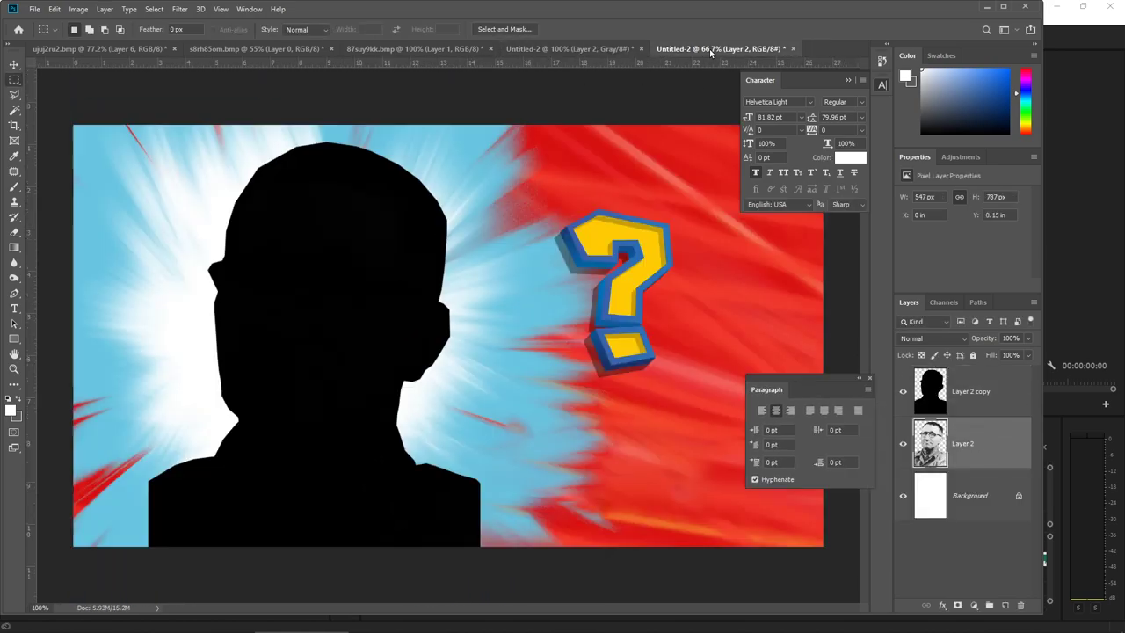
Paste the man's portrait over the silhouette at 139.47% scale and insert a placeholder text layer
{"action": "key", "text": "ctrl+v"}
{"action": "key", "text": "ctrl+t"}
{"action": "left_click_drag", "start_coordinate": [548, 181], "coordinate": [597, 88]}
{"action": "left_click_drag", "start_coordinate": [351, 290], "coordinate": [368, 274]}
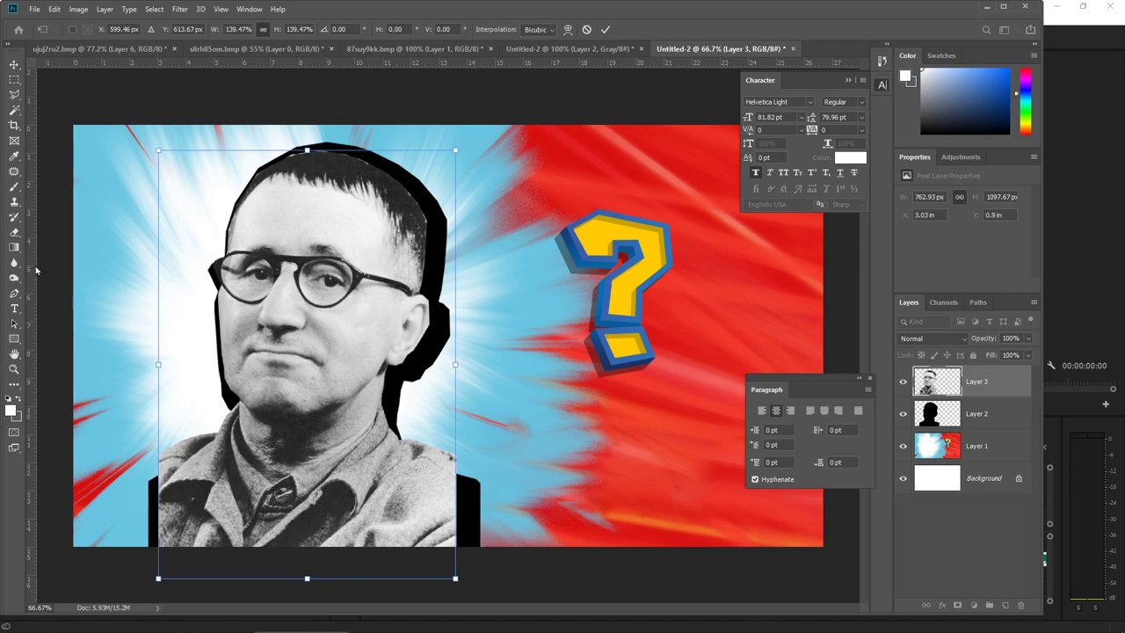
{"action": "left_click", "coordinate": [14, 308]}
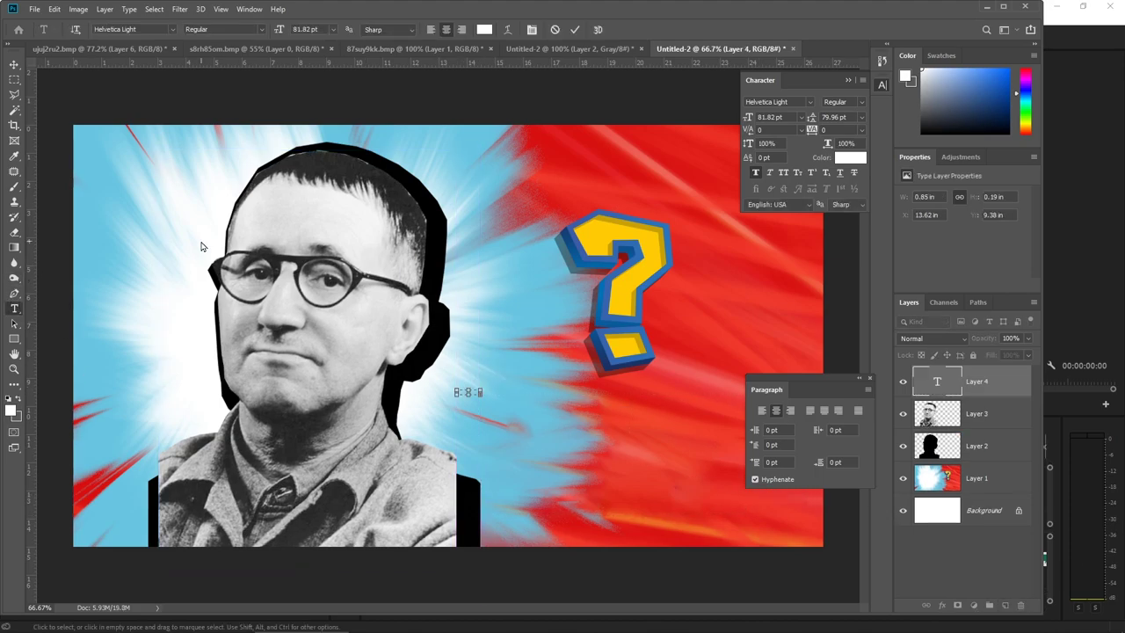
{"action": "key", "text": "Escape"}
{"action": "key", "text": "m"}
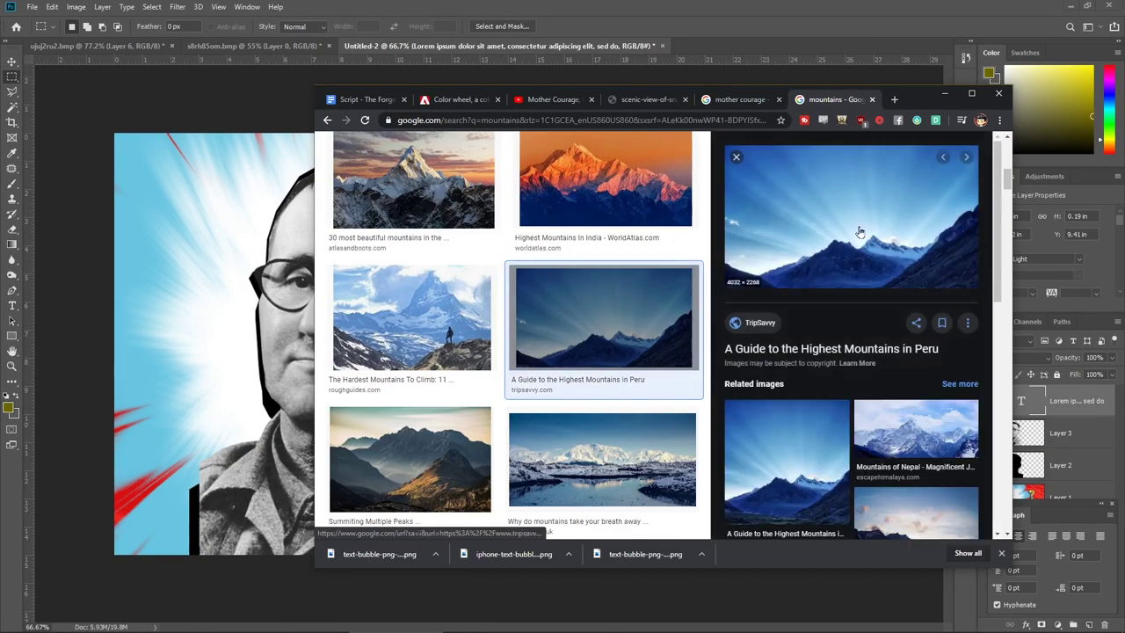
Open the TripSavvy mountain photo from the browser's image search in a new tab
{"action": "right_click", "coordinate": [918, 221]}
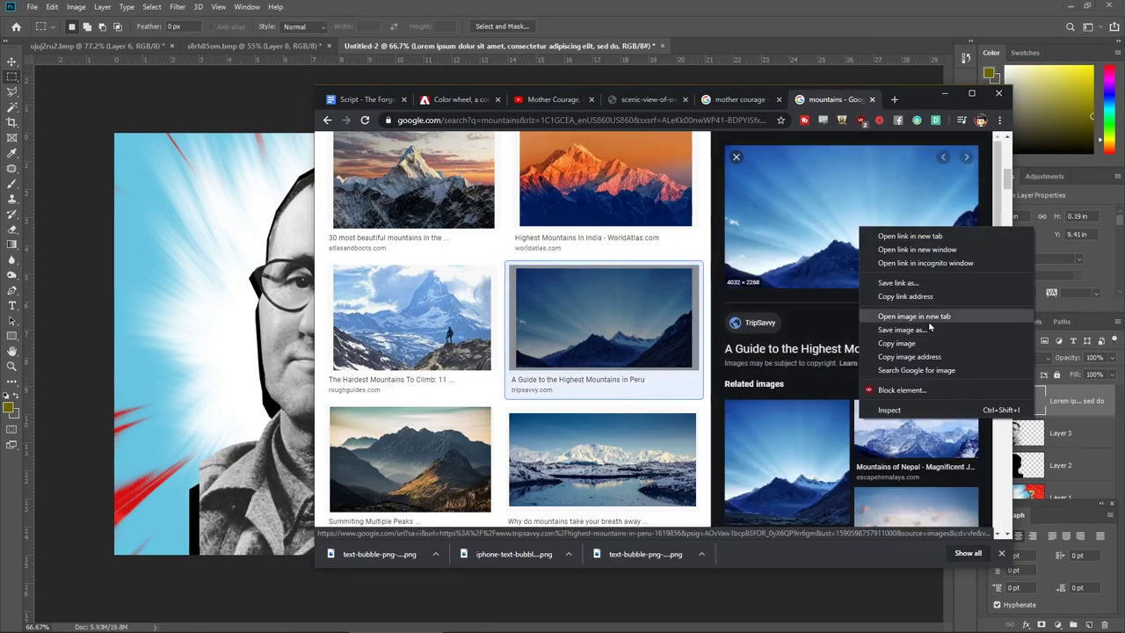
{"action": "left_click", "coordinate": [949, 316]}
{"action": "left_click", "coordinate": [676, 217]}
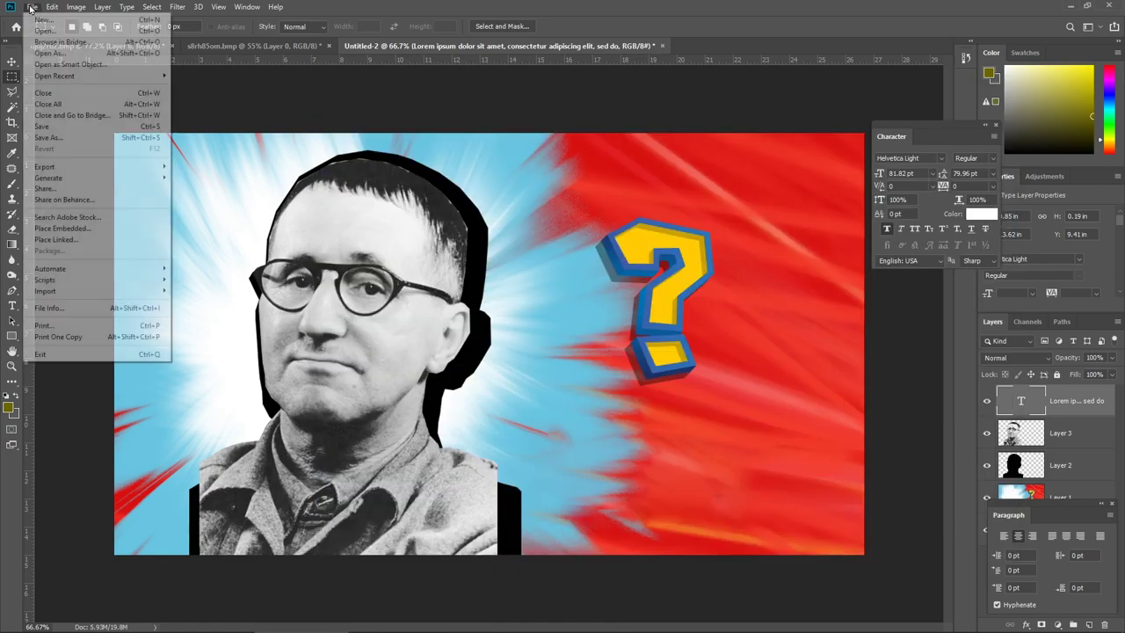
Create a new portrait document and paste in the picture of the soldier crowd, scaled to about 91.83%
{"action": "key", "text": "ctrl+n"}
{"action": "key", "text": "Return"}
{"action": "key", "text": "ctrl+v"}
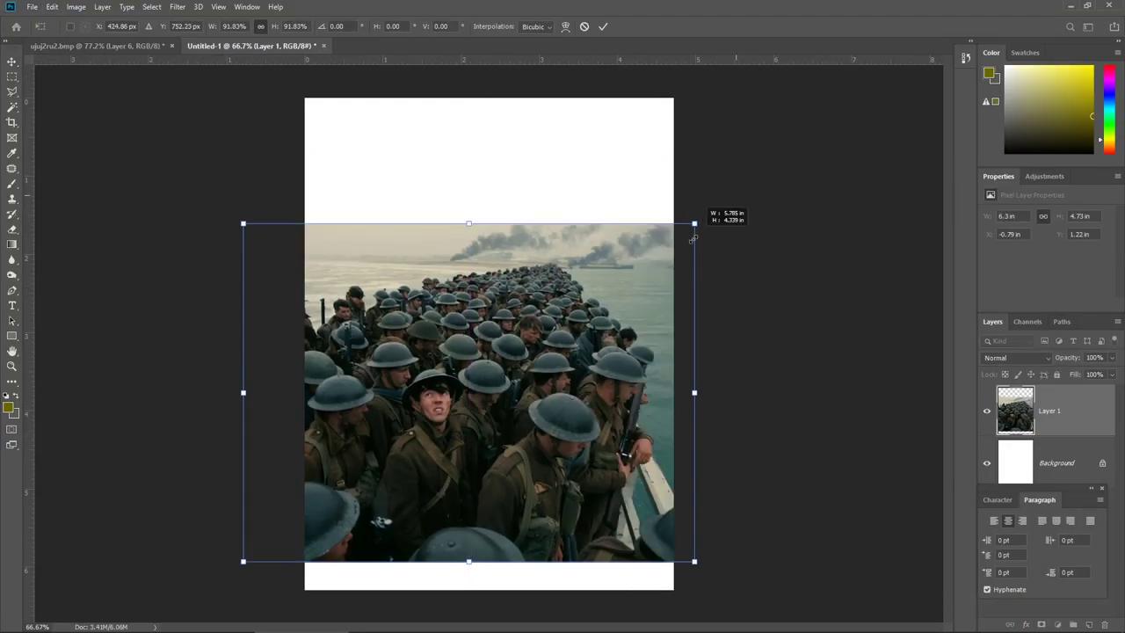
Add the upside-down underwater still above the crowd and extend the canvas upward, fitting the still across its upper edge
{"action": "key", "text": "alt+Tab"}
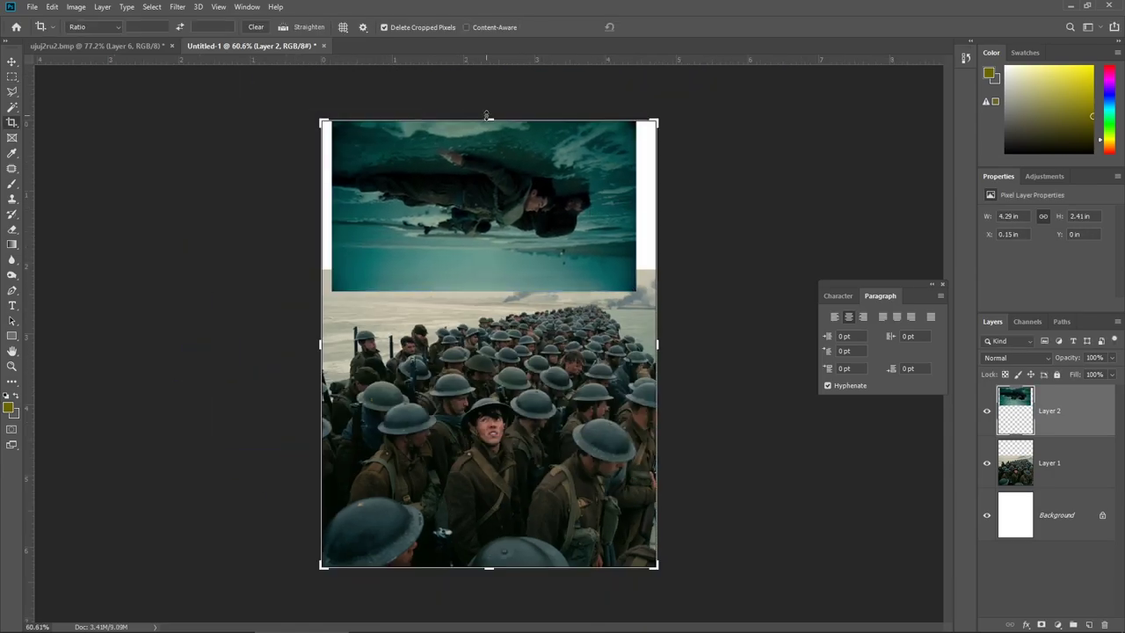
{"action": "left_click_drag", "start_coordinate": [486, 115], "coordinate": [486, 100]}
{"action": "key", "text": "Return"}
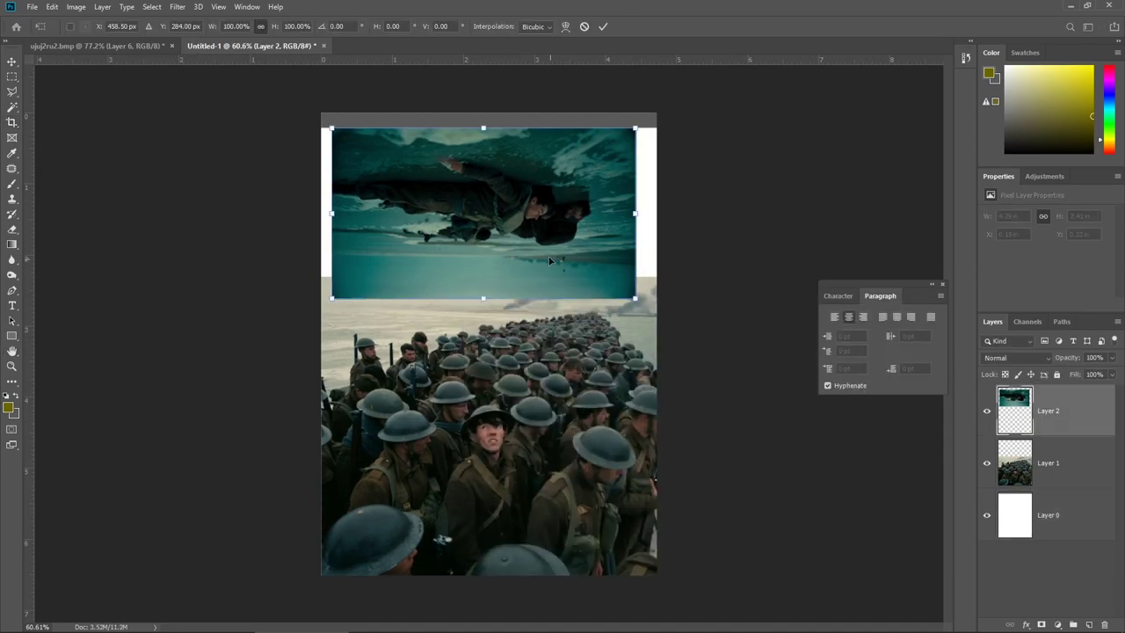
{"action": "left_click_drag", "start_coordinate": [549, 260], "coordinate": [492, 220]}
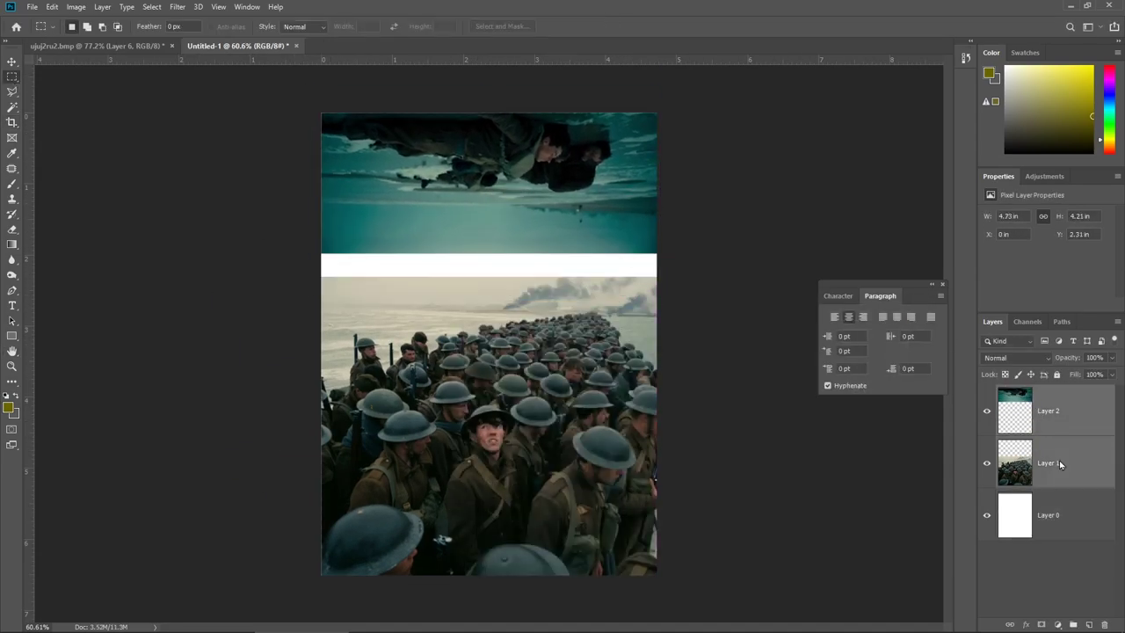
Hide the underwater layer, fill the empty area above the crowd picture with matching sky, and show the layer again
{"action": "left_click", "coordinate": [986, 411]}
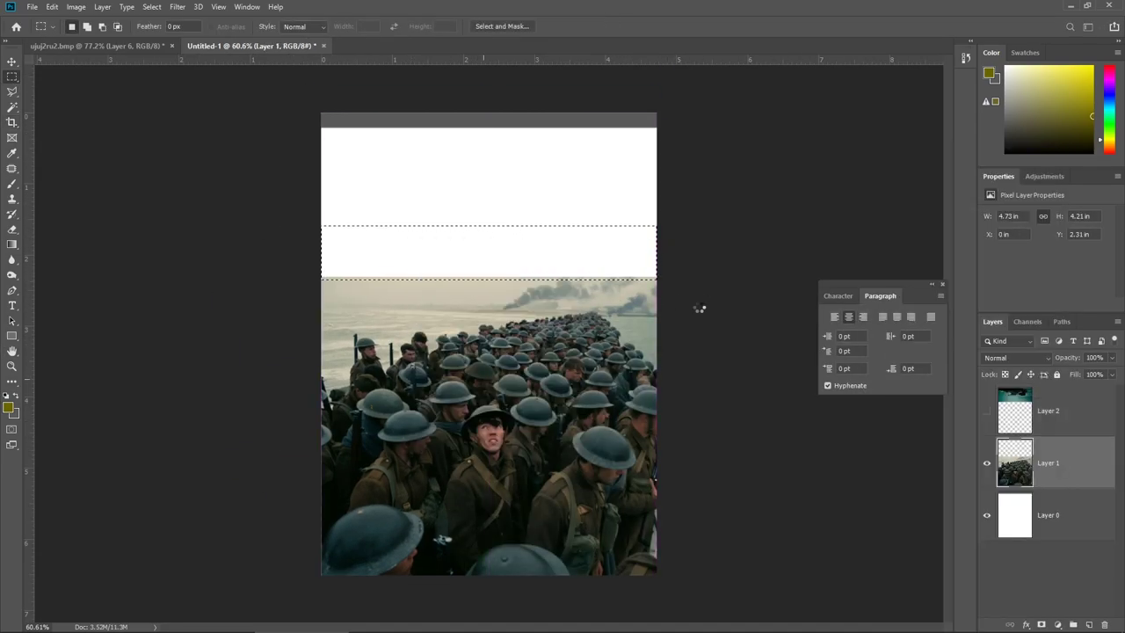
{"action": "left_click", "coordinate": [1015, 357]}
{"action": "key", "text": "Escape"}
{"action": "left_click", "coordinate": [986, 410]}
{"action": "left_click", "coordinate": [1045, 411]}
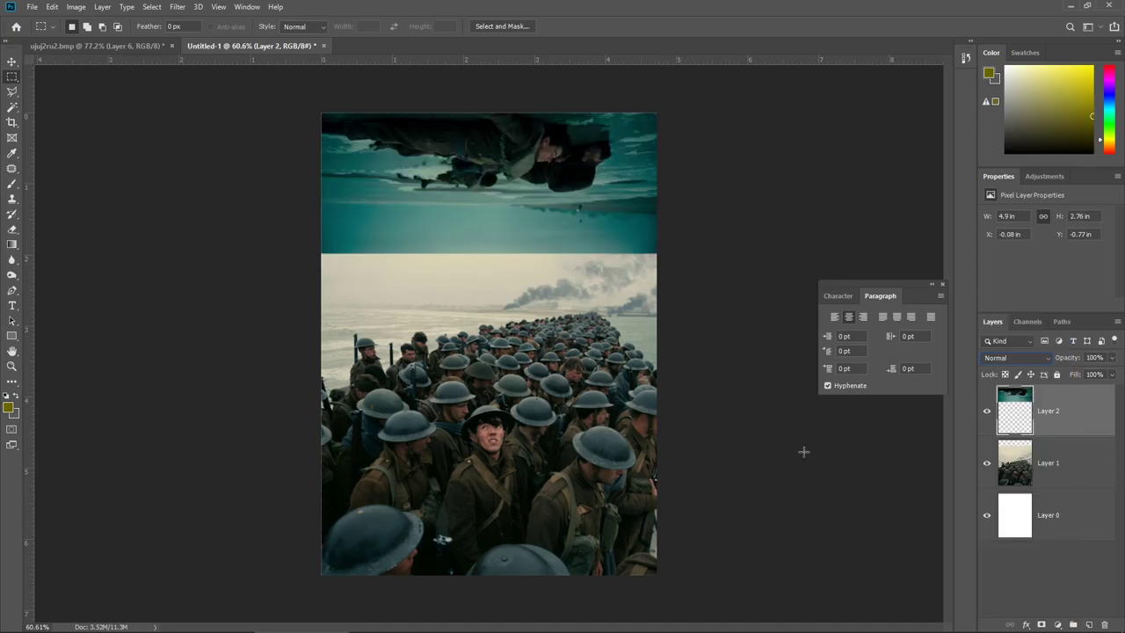
Adjust the underwater layer with the Camera Raw filter and set its blend mode to Hard Light
{"action": "left_click", "coordinate": [180, 9]}
{"action": "left_click", "coordinate": [207, 76]}
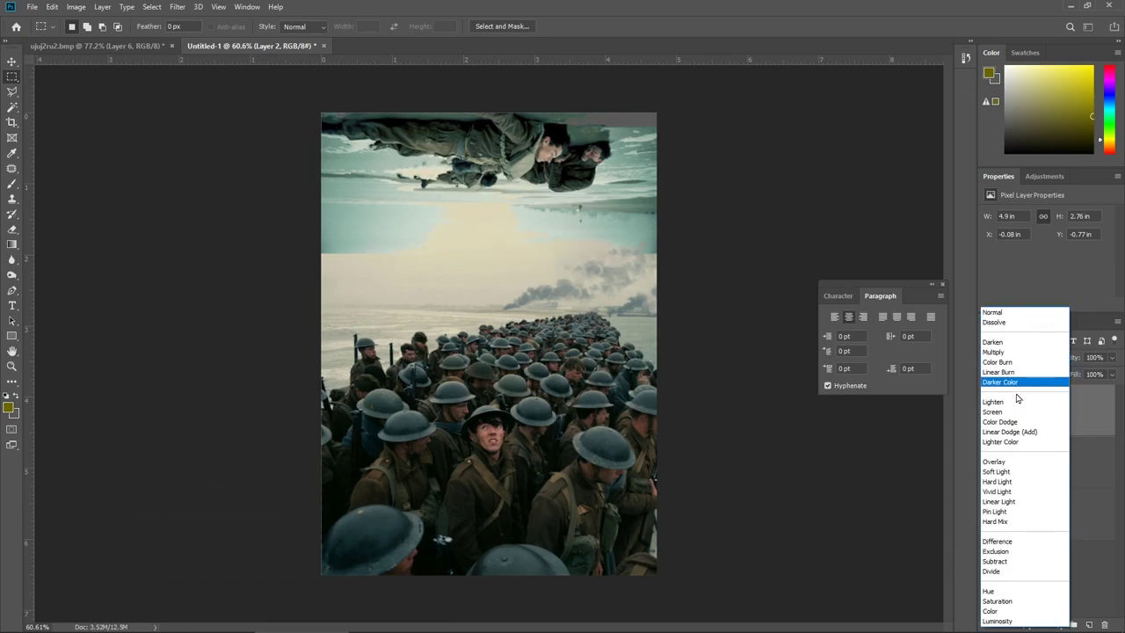
{"action": "left_click", "coordinate": [1008, 493]}
{"action": "left_click", "coordinate": [1015, 358]}
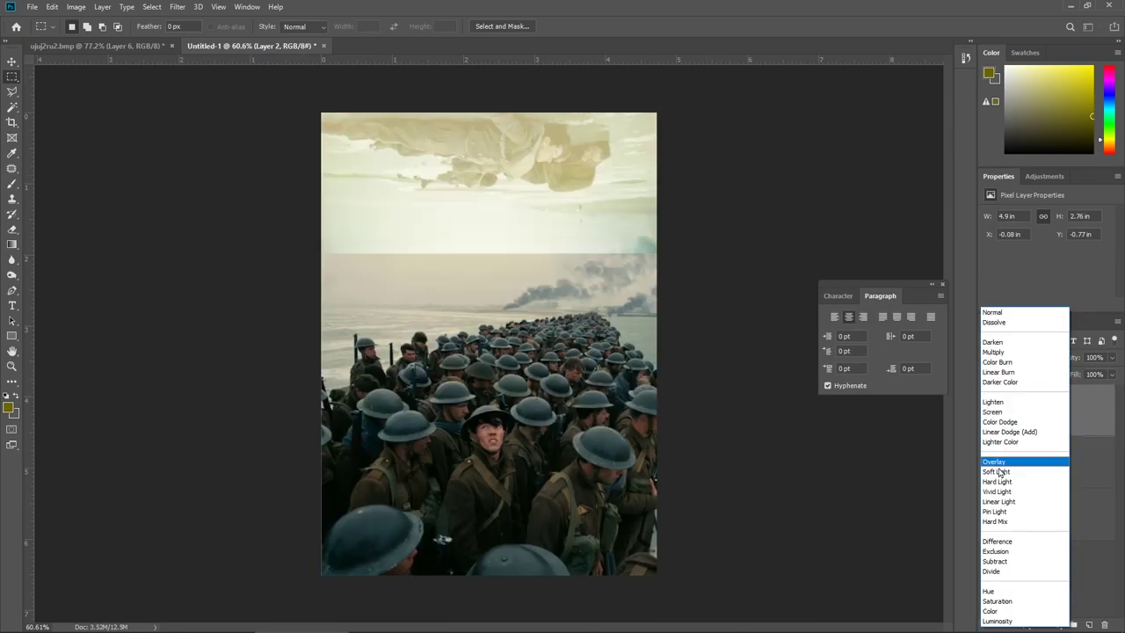
{"action": "left_click", "coordinate": [996, 481]}
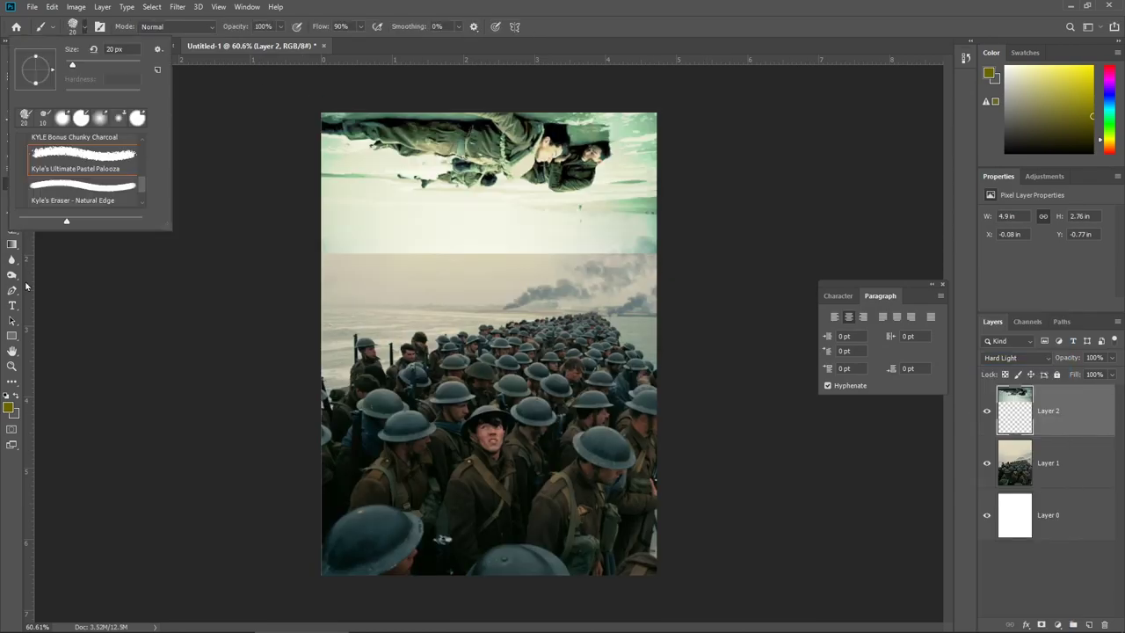
Erase the lower part of the underwater layer with a soft 243 px eraser to blend it into the sky
{"action": "key", "text": "e"}
{"action": "key", "text": "Escape"}
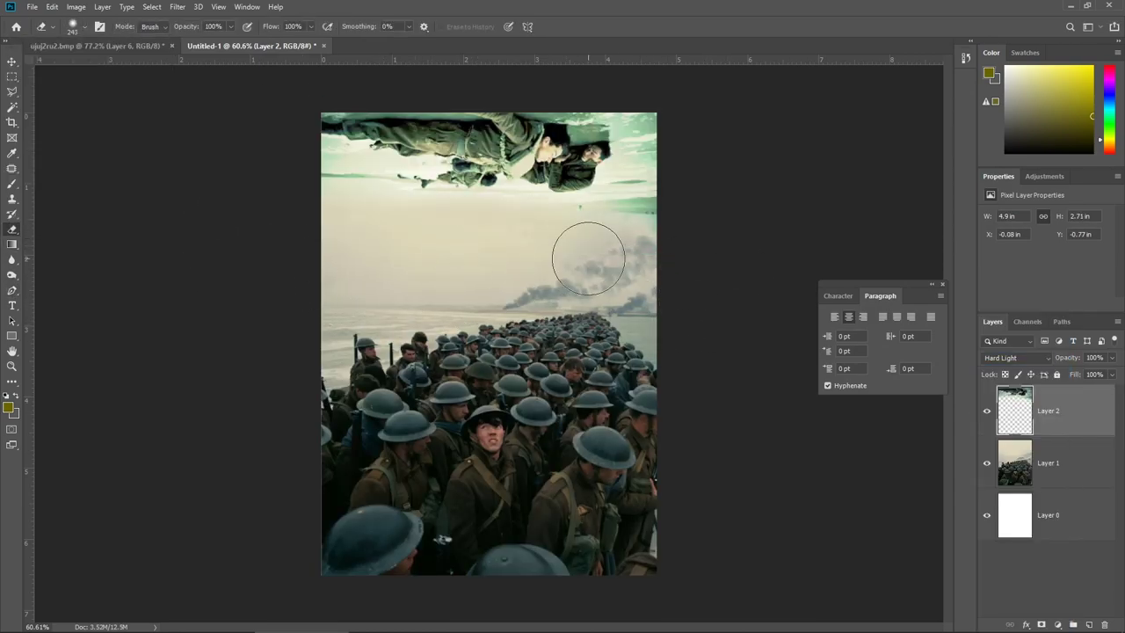
{"action": "left_click", "coordinate": [1015, 357]}
{"action": "key", "text": "Escape"}
Scale the crowd layer to about 101.89% so it covers the full canvas
{"action": "left_click", "coordinate": [1045, 463]}
{"action": "key", "text": "ctrl+t"}
{"action": "left_click_drag", "start_coordinate": [657, 84], "coordinate": [660, 104]}
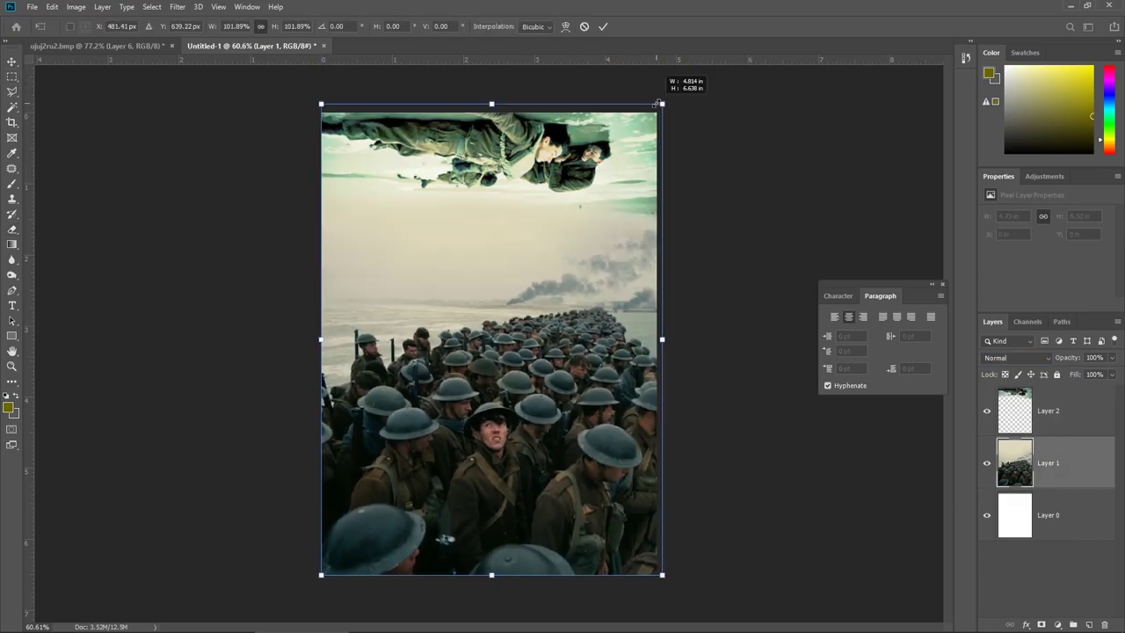
{"action": "key", "text": "Return"}
Enlarge the upside-down underwater layer and flip the crowd layer horizontally
{"action": "key", "text": "alt+bracketright"}
{"action": "key", "text": "o"}
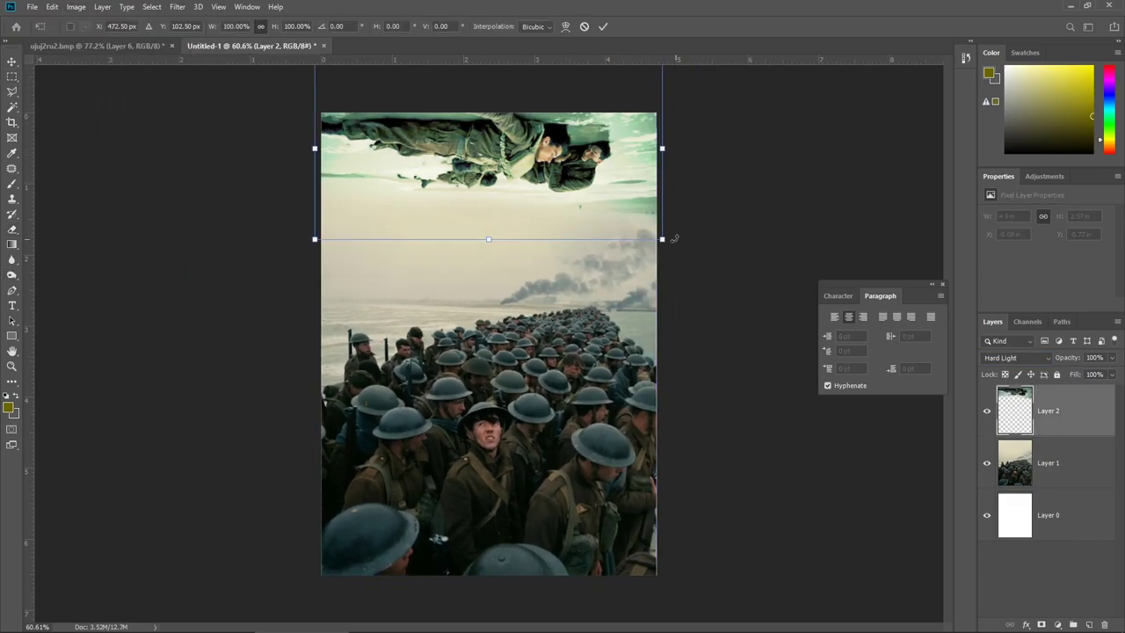
{"action": "key", "text": "Return"}
{"action": "key", "text": "alt+bracketleft"}
{"action": "key", "text": "ctrl+t"}
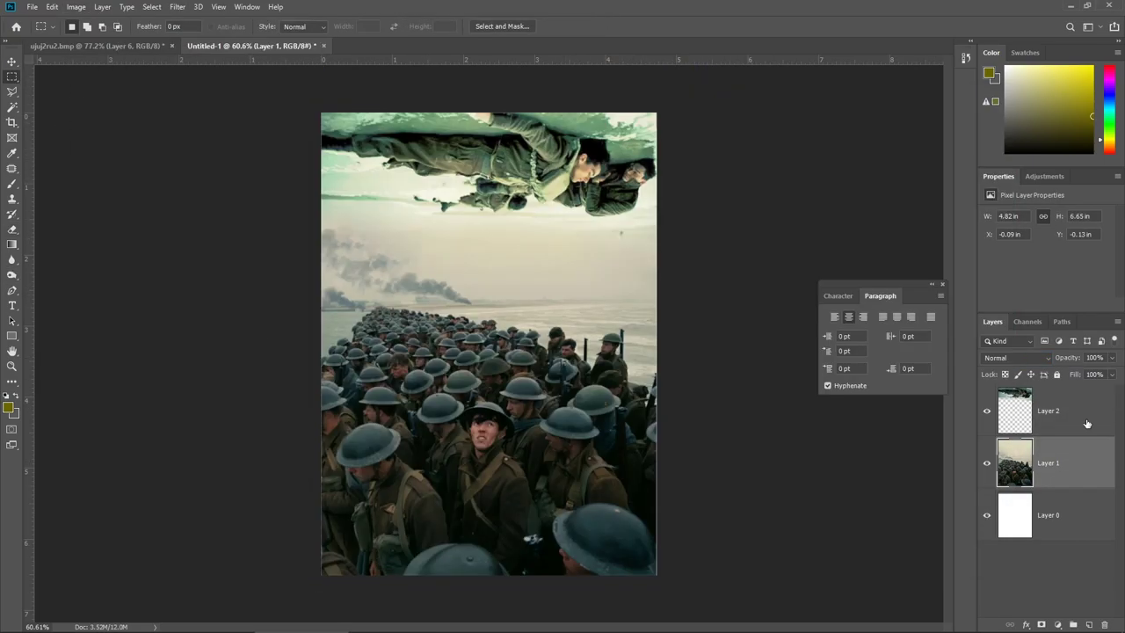
Apply another Camera Raw adjustment to the enlarged upside-down underwater layer
{"action": "key", "text": "alt+bracketright"}
{"action": "key", "text": "Tab"}
{"action": "key", "text": "Return"}
{"action": "left_click", "coordinate": [178, 6]}
{"action": "left_click", "coordinate": [221, 78]}
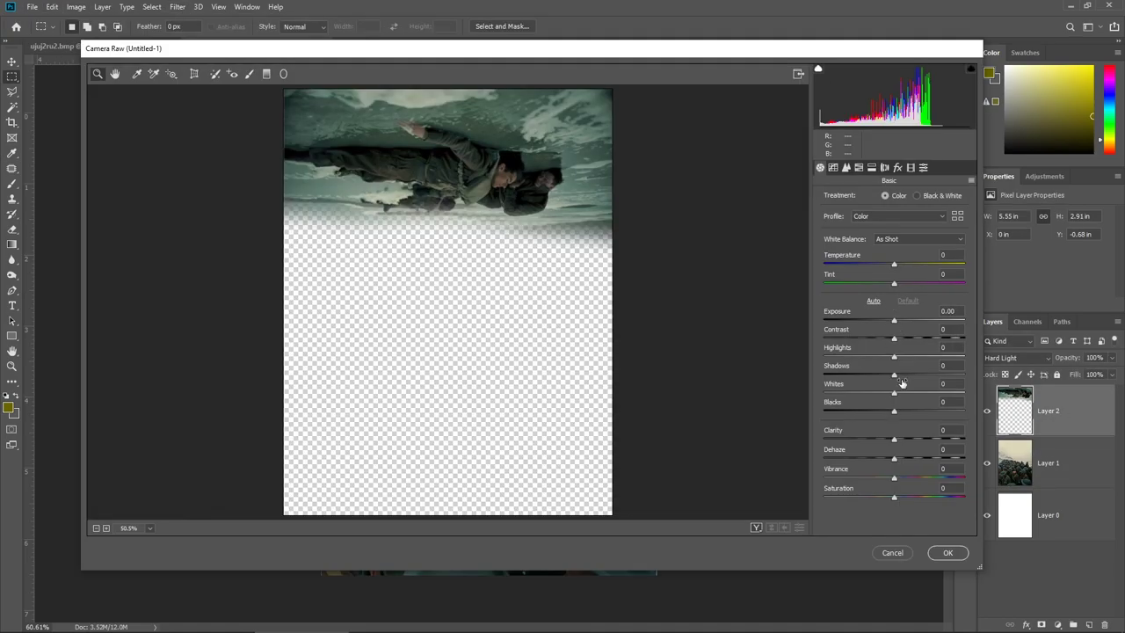
{"action": "key", "text": "Return"}
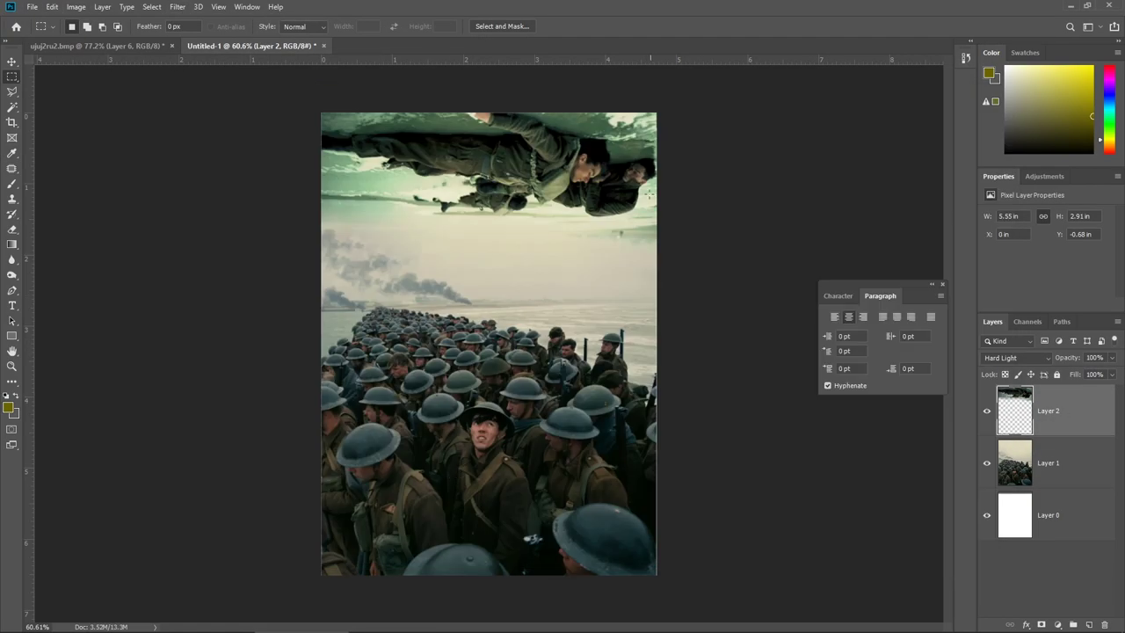
Find a Skyfall still in the browser and place it in a new landscape document
{"action": "key", "text": "alt+Tab"}
{"action": "scroll", "coordinate": [514, 334], "scroll_direction": "down", "scroll_amount": 10}
{"action": "scroll", "coordinate": [521, 335], "scroll_direction": "down", "scroll_amount": 10}
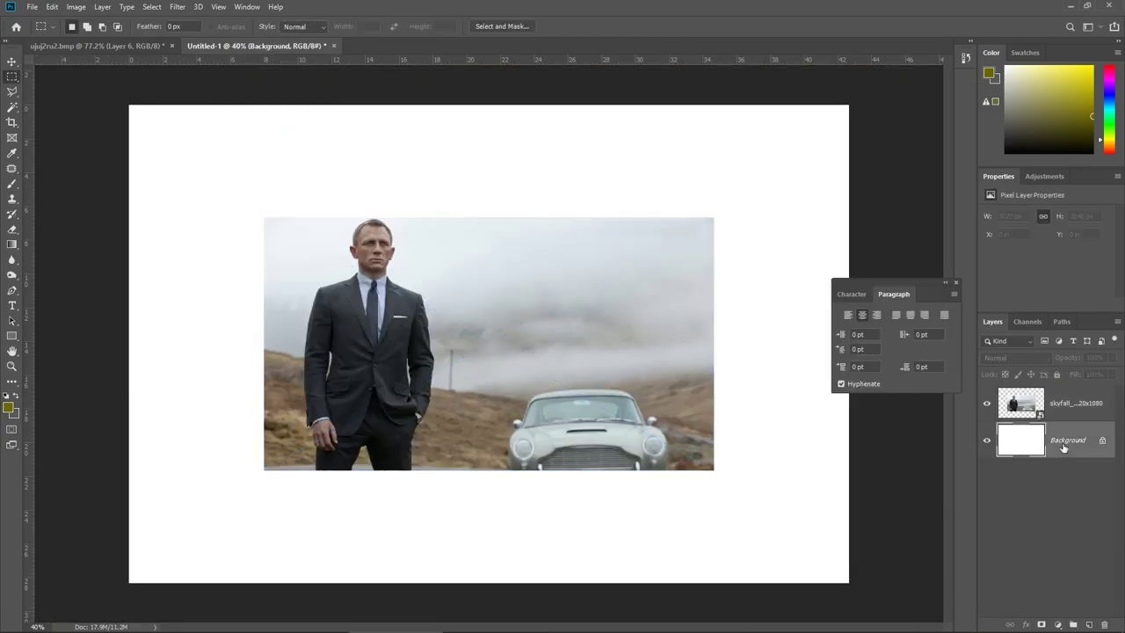
Move the Skyfall still toward the lower left and add a guide layout of three columns and three rows
{"action": "key", "text": "ctrl+t"}
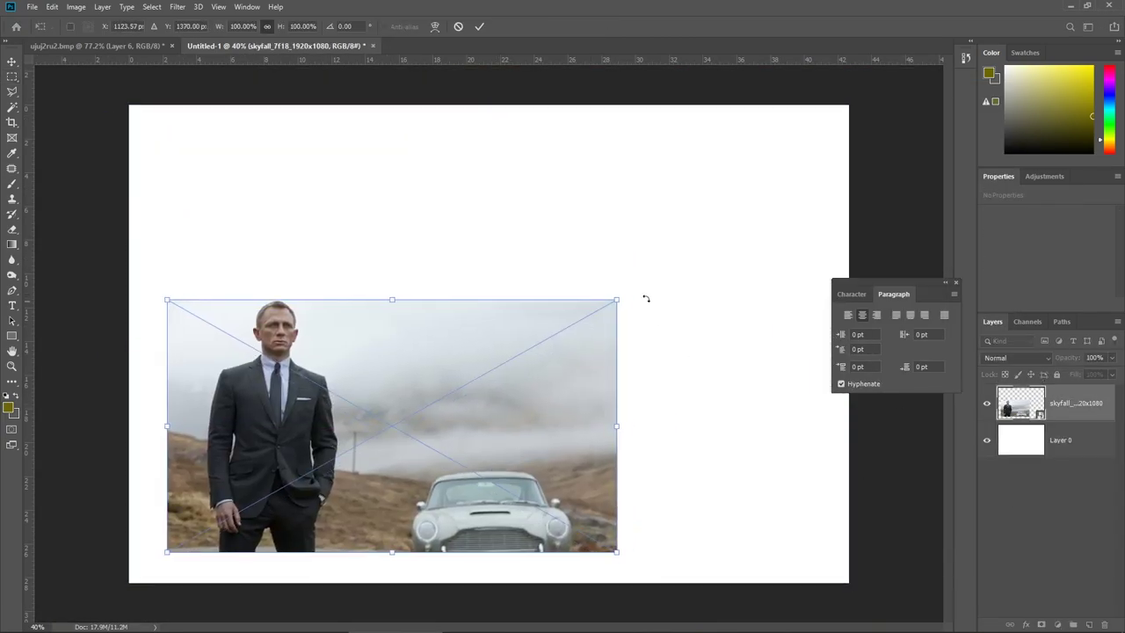
{"action": "key", "text": "Return"}
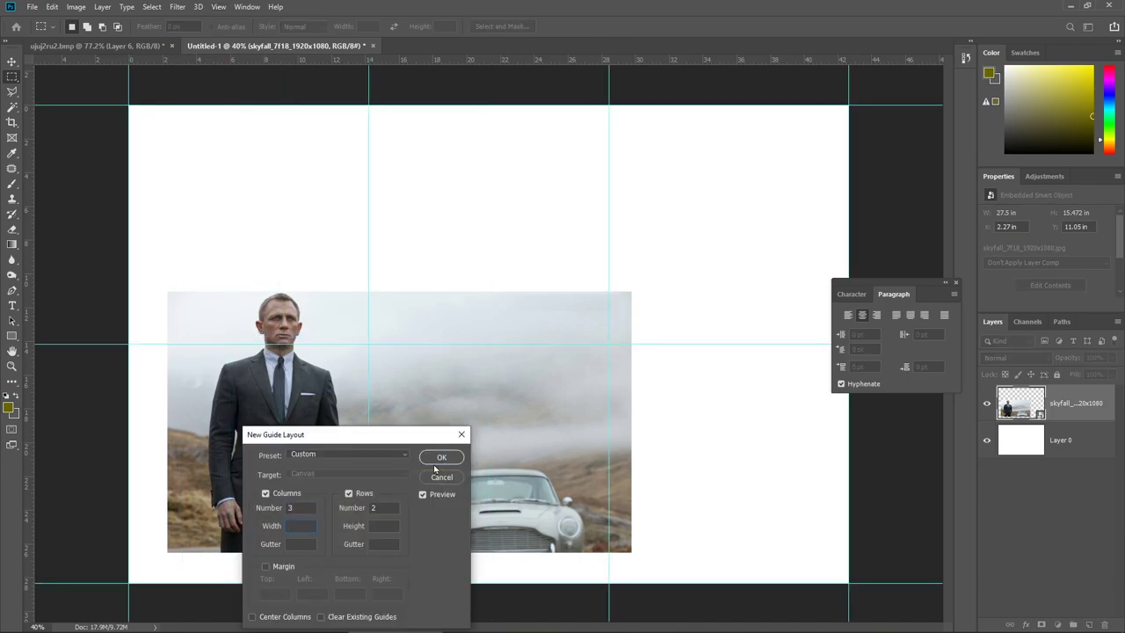
{"action": "left_click", "coordinate": [441, 457]}
{"action": "scroll", "coordinate": [454, 372], "scroll_direction": "down", "scroll_amount": 2}
Place the Spectre bedroom still and scale it down in the upper-right area of the canvas
{"action": "key", "text": "alt+Tab"}
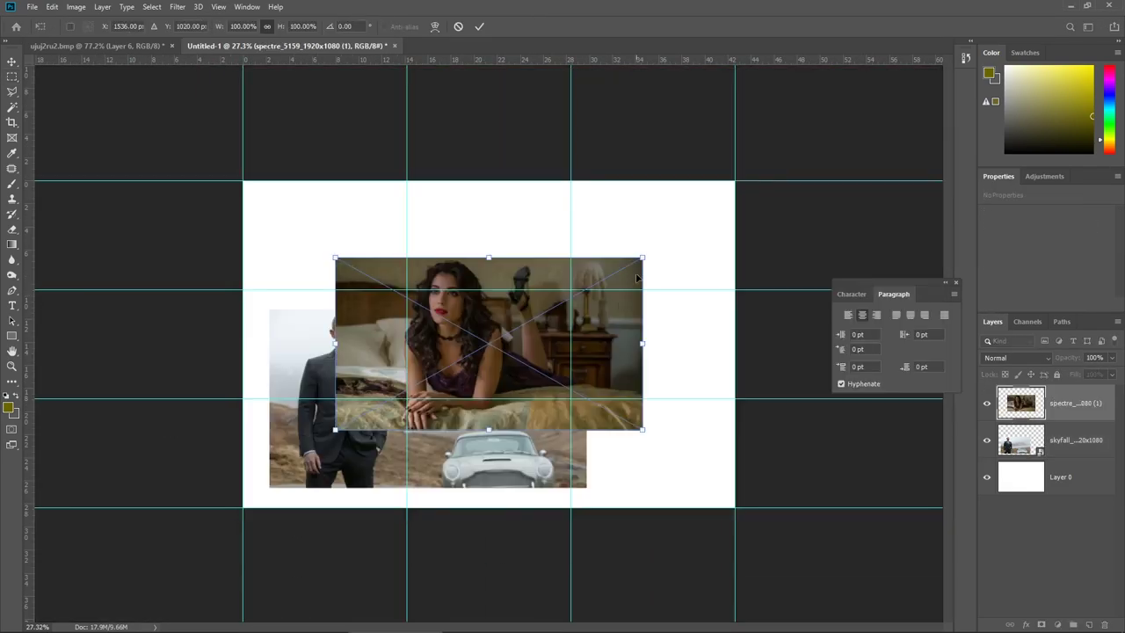
{"action": "left_click_drag", "start_coordinate": [640, 259], "coordinate": [680, 225]}
{"action": "key", "text": "Return"}
{"action": "left_click", "coordinate": [1060, 444]}
Place the Spectre rifle still flipped horizontally below the bedroom still and rasterize it
{"action": "key", "text": "alt+Tab"}
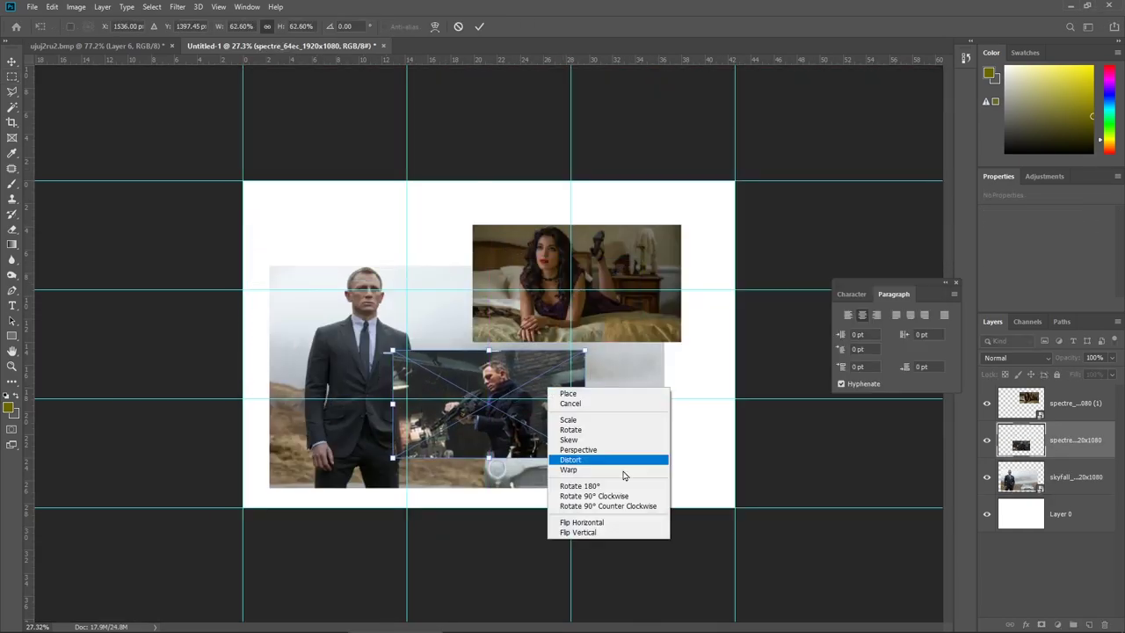
{"action": "left_click", "coordinate": [623, 459]}
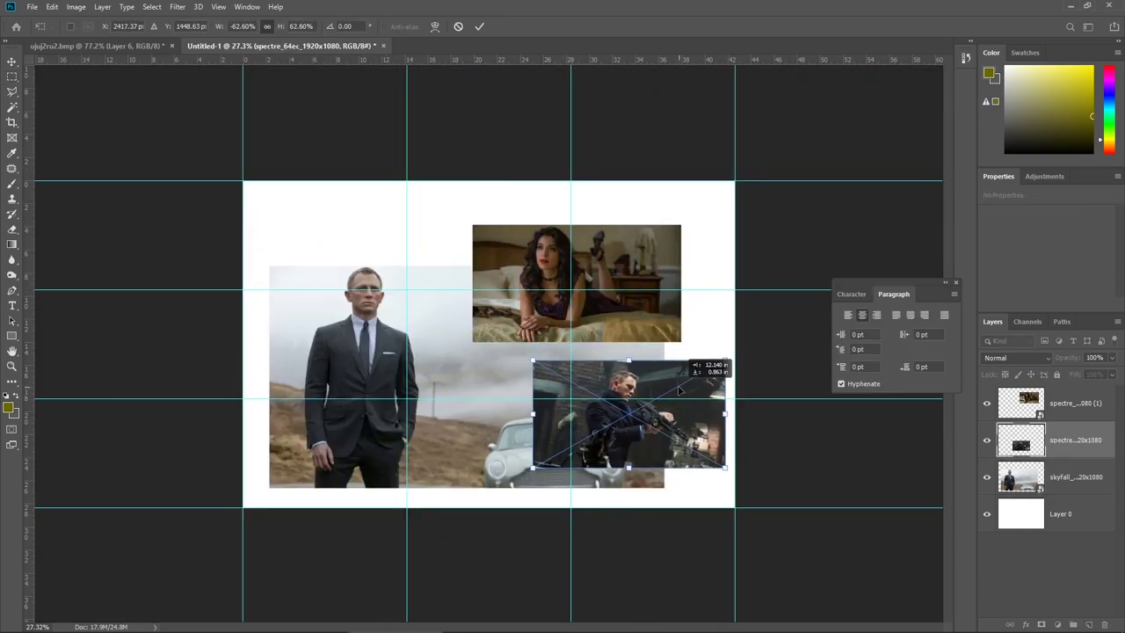
{"action": "right_click", "coordinate": [1029, 444]}
{"action": "left_click", "coordinate": [931, 343]}
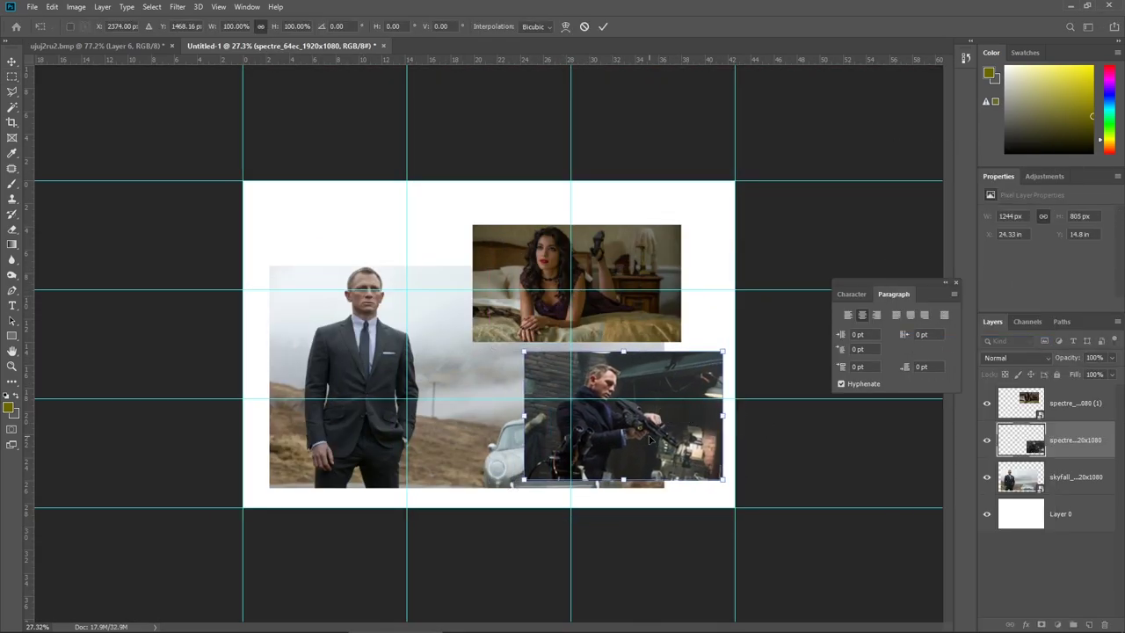
{"action": "key", "text": "Delete"}
{"action": "key", "text": "ctrl+d"}
Bring the mcdcaro_ec122 beach image from the browser and enlarge it so its water fills the canvas's right side
{"action": "key", "text": "alt+Tab"}
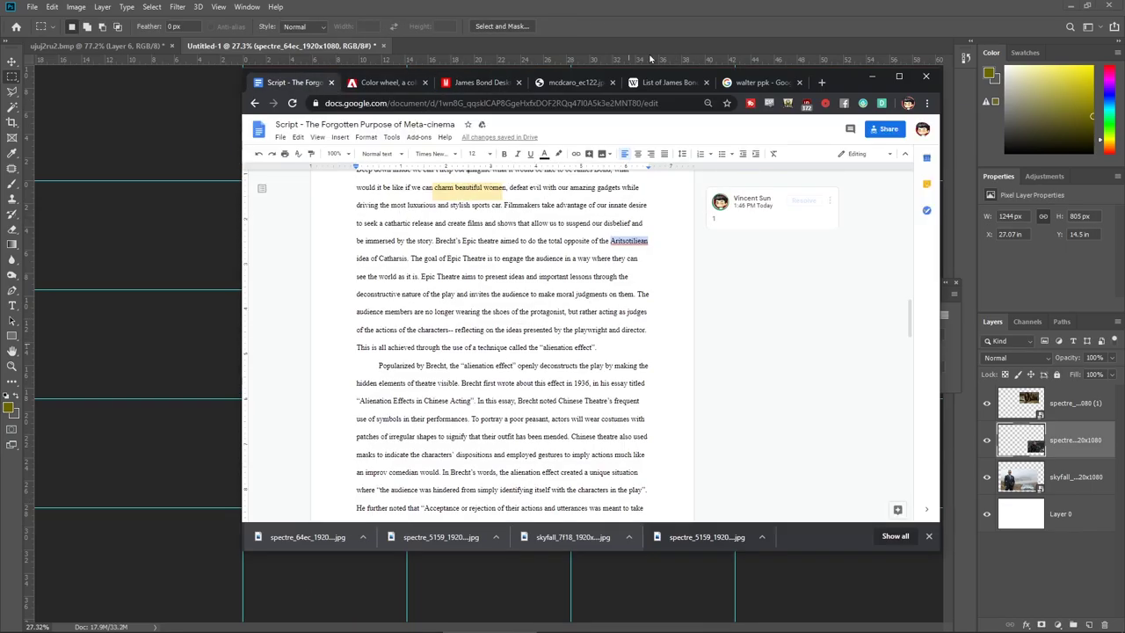
{"action": "key", "text": "alt+Tab"}
{"action": "key", "text": "alt+Tab"}
{"action": "left_click", "coordinate": [573, 82]}
{"action": "left_click", "coordinate": [576, 229]}
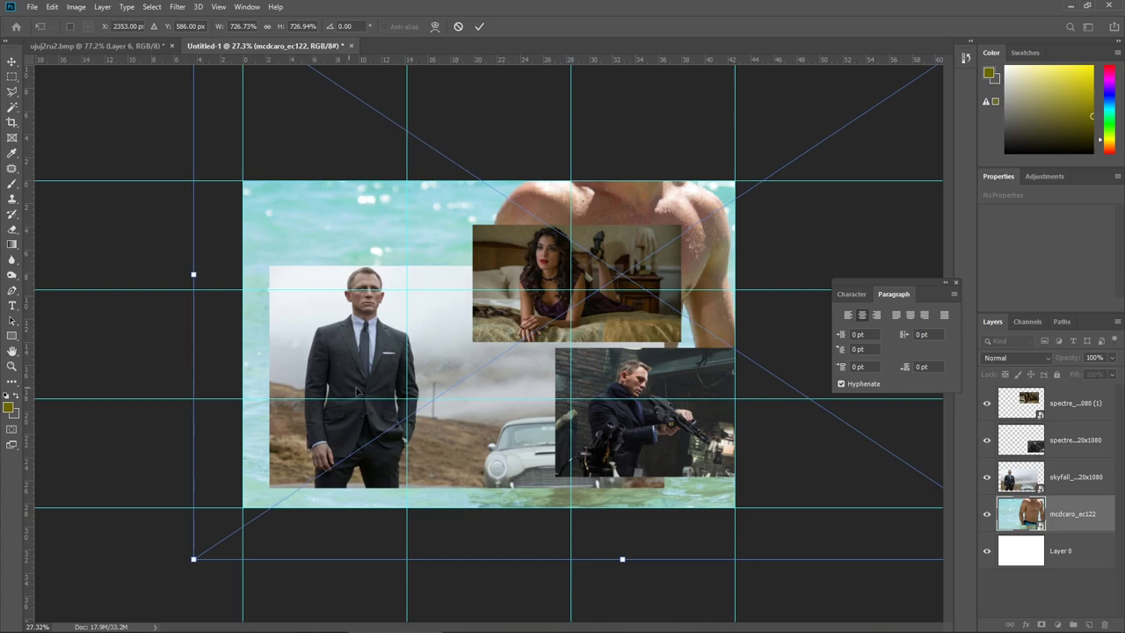
{"action": "key", "text": "Return"}
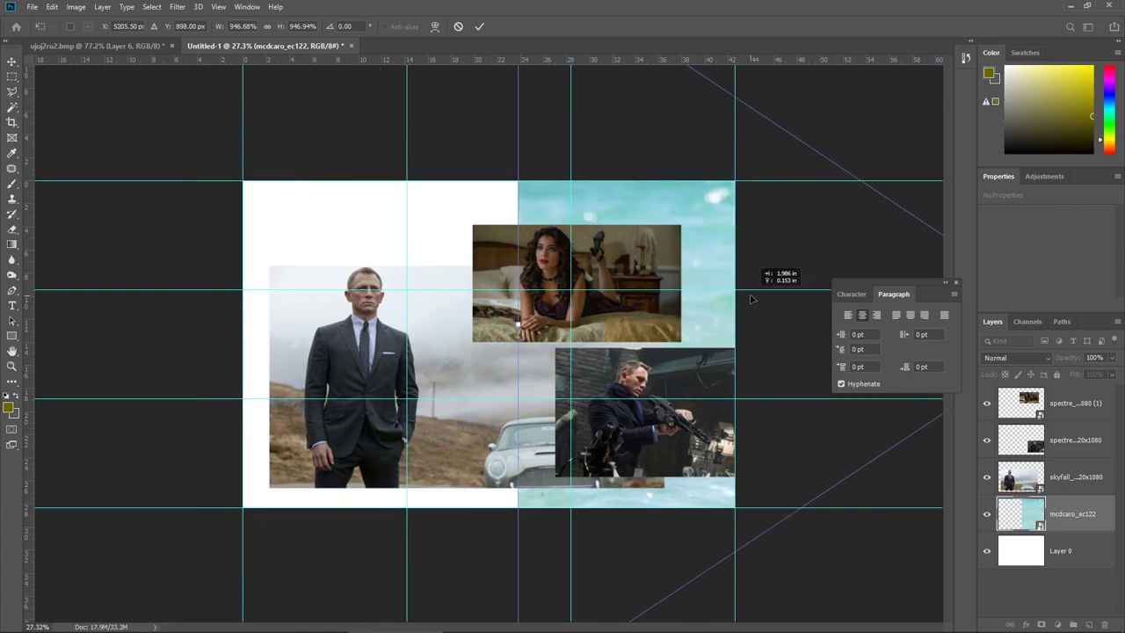
Rasterize the Skyfall still and extend its sky upward by filling the area selected above it
{"action": "key", "text": "ctrl+shift+bracketright"}
{"action": "key", "text": "ctrl+equal"}
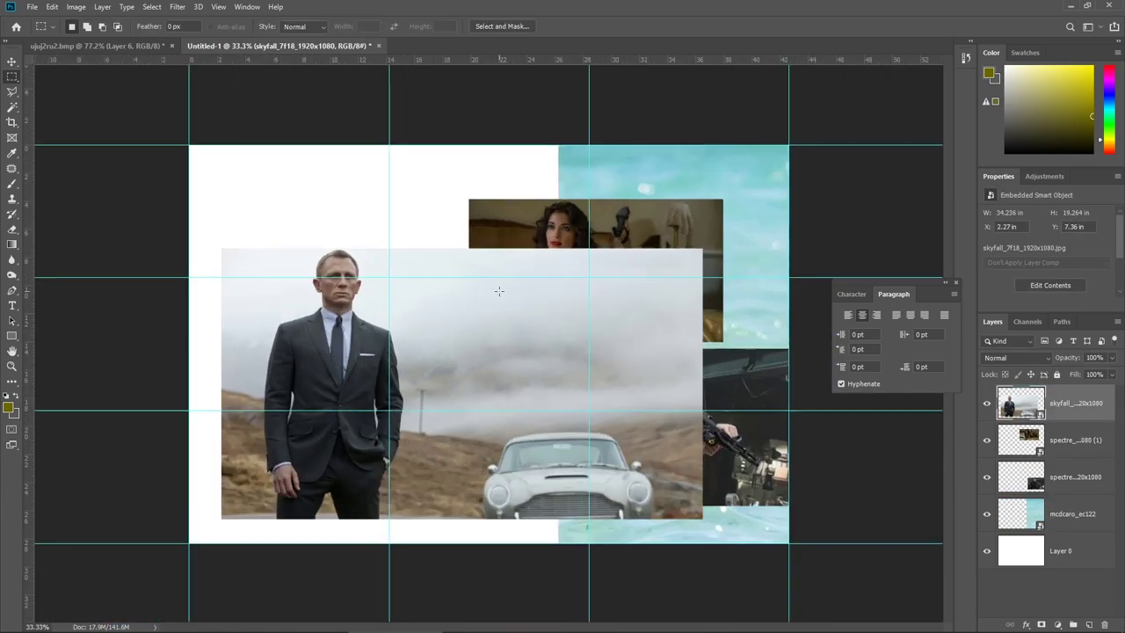
{"action": "scroll", "coordinate": [229, 255], "scroll_direction": "up", "scroll_amount": 2}
{"action": "right_click", "coordinate": [1063, 403]}
{"action": "left_click", "coordinate": [949, 327]}
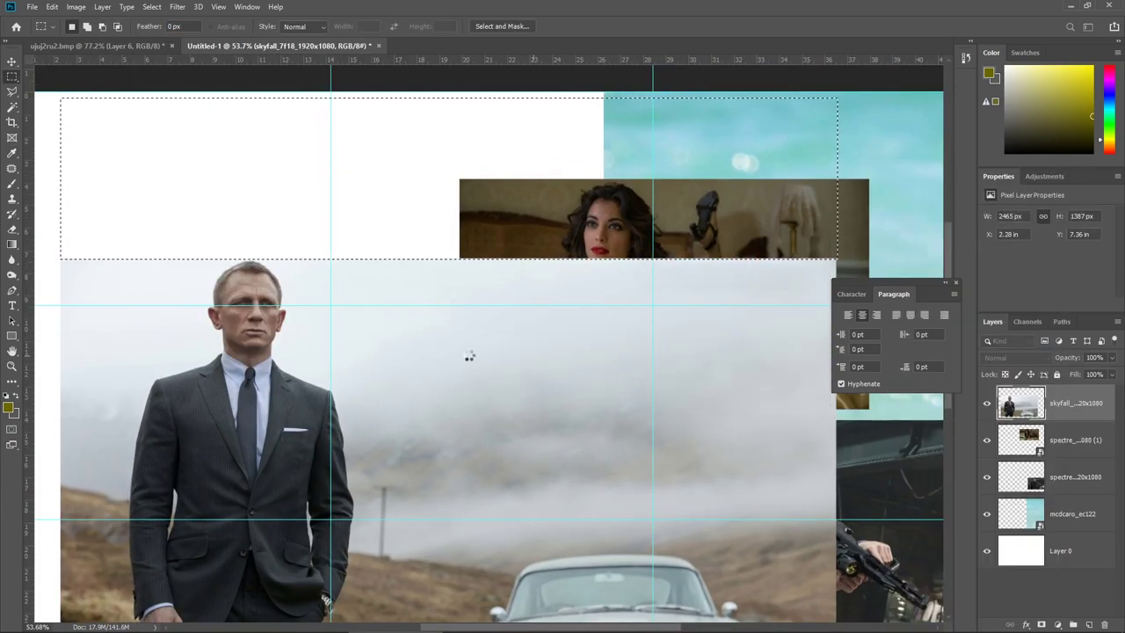
{"action": "left_click_drag", "start_coordinate": [193, 174], "coordinate": [290, 252]}
{"action": "scroll", "coordinate": [483, 192], "scroll_direction": "down", "scroll_amount": 2}
Trim the Skyfall still's right and top edges and move its layer beneath the two Spectre stills
{"action": "left_click_drag", "start_coordinate": [758, 562], "coordinate": [724, 115]}
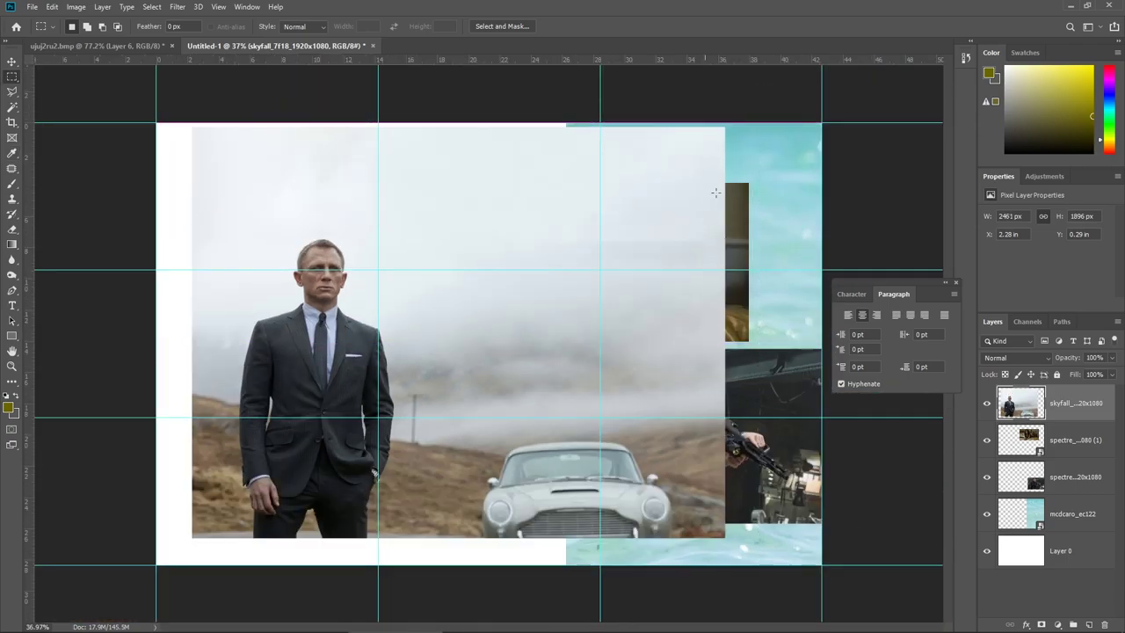
{"action": "key", "text": "ctrl+bracketleft"}
{"action": "key", "text": "ctrl+bracketleft"}
{"action": "key", "text": "Delete"}
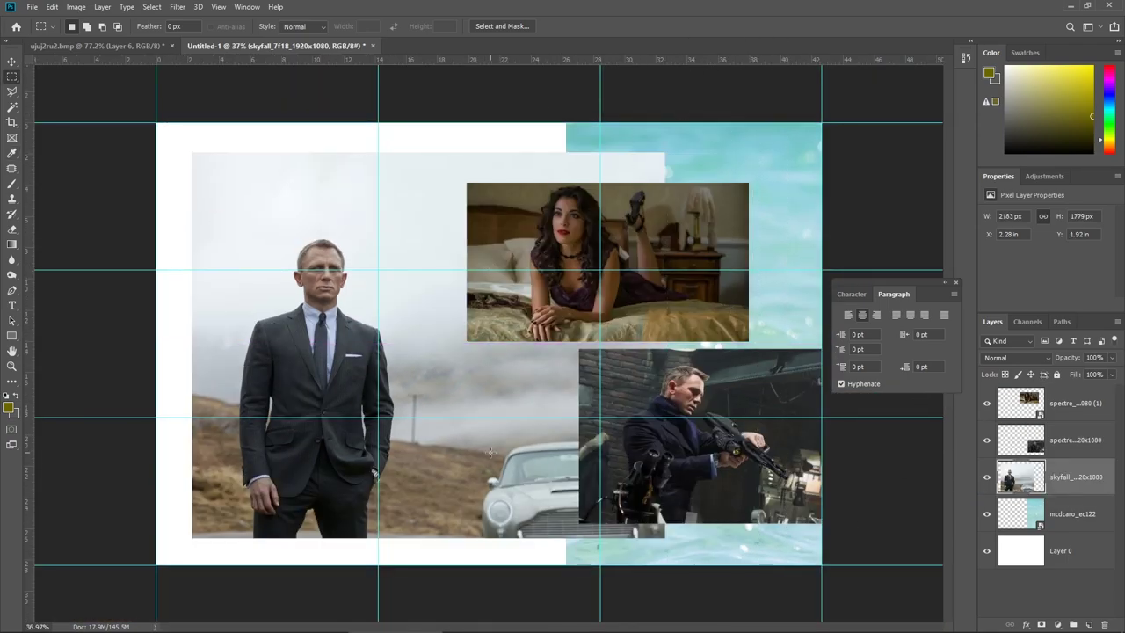
Draw an unfilled rectangle about 488 by 138 px with a black outline below the suited man
{"action": "scroll", "coordinate": [354, 127], "scroll_direction": "up", "scroll_amount": 2}
{"action": "key", "text": "u"}
{"action": "mouse_move", "coordinate": [201, 119]}
{"action": "left_mouse_down"}
{"action": "mouse_move", "coordinate": [360, 165]}
{"action": "mouse_move", "coordinate": [277, 613]}
{"action": "left_mouse_up"}
{"action": "key", "text": "m"}
{"action": "scroll", "coordinate": [347, 181], "scroll_direction": "up", "scroll_amount": 3}
{"action": "scroll", "coordinate": [347, 181], "scroll_direction": "down", "scroll_amount": 3}
{"action": "scroll", "coordinate": [140, 525], "scroll_direction": "up", "scroll_amount": 2}
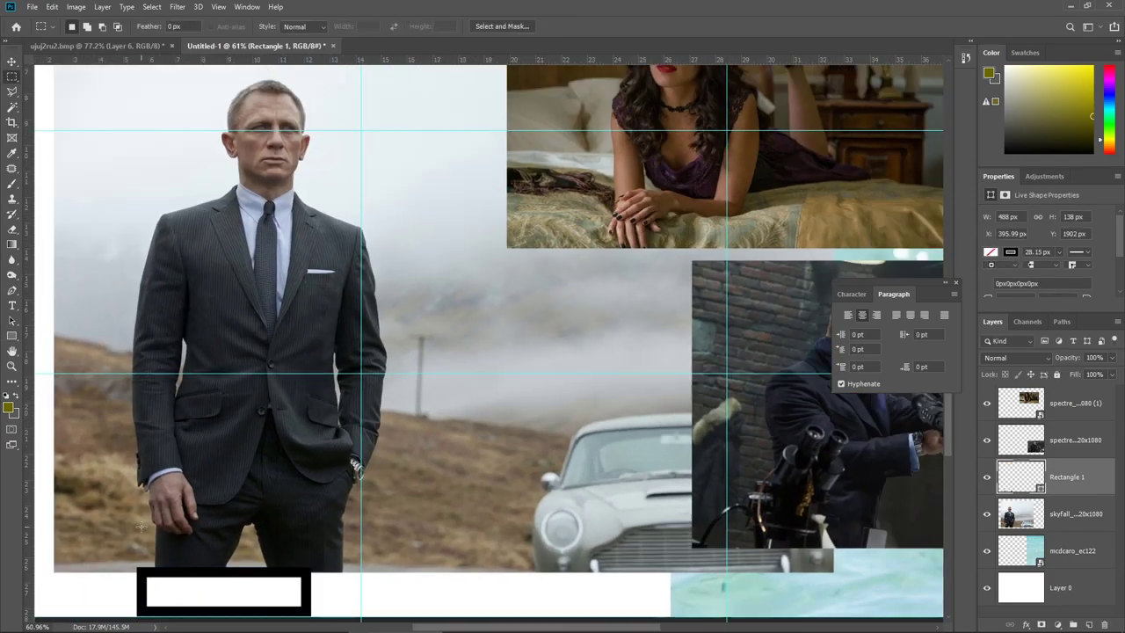
Hide the rectangle layer and clear all guides
{"action": "left_click", "coordinate": [986, 476]}
{"action": "left_click", "coordinate": [1020, 514]}
{"action": "scroll", "coordinate": [224, 484], "scroll_direction": "down", "scroll_amount": 2}
{"action": "left_click", "coordinate": [218, 6]}
{"action": "left_click", "coordinate": [251, 291]}
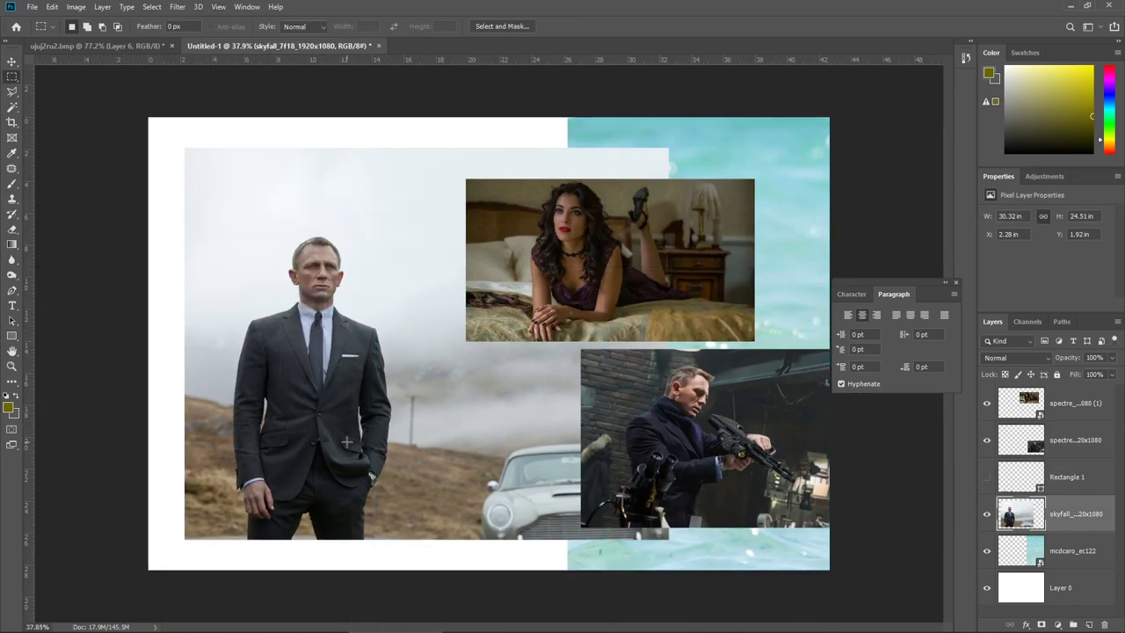
Erase the contents of the Spectre, Skyfall and beach water layers
{"action": "scroll", "coordinate": [805, 411], "scroll_direction": "down", "scroll_amount": 2}
{"action": "scroll", "coordinate": [804, 411], "scroll_direction": "up", "scroll_amount": 1}
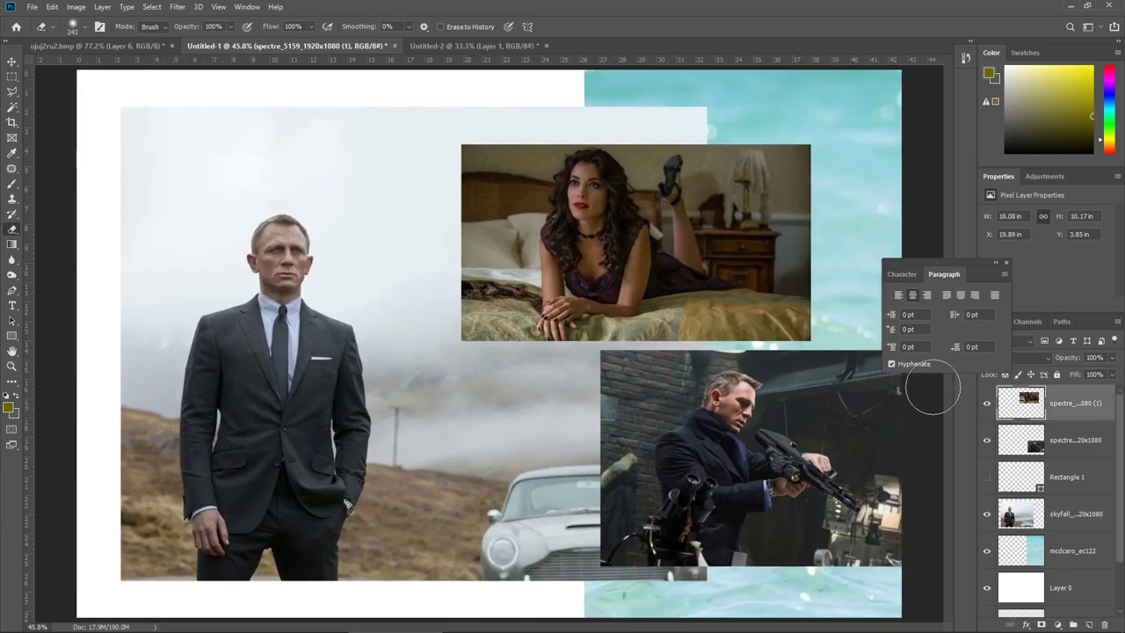
{"action": "mouse_move", "coordinate": [492, 176]}
{"action": "left_mouse_down"}
{"action": "mouse_move", "coordinate": [534, 264]}
{"action": "mouse_move", "coordinate": [646, 352]}
{"action": "mouse_move", "coordinate": [791, 492]}
{"action": "left_mouse_up"}
{"action": "left_click", "coordinate": [1019, 514]}
{"action": "mouse_move", "coordinate": [176, 131]}
{"action": "left_mouse_down"}
{"action": "mouse_move", "coordinate": [409, 138]}
{"action": "mouse_move", "coordinate": [505, 399]}
{"action": "mouse_move", "coordinate": [314, 565]}
{"action": "left_mouse_up"}
{"action": "left_click", "coordinate": [1020, 551]}
{"action": "mouse_move", "coordinate": [615, 571]}
{"action": "left_mouse_down"}
{"action": "mouse_move", "coordinate": [840, 90]}
{"action": "mouse_move", "coordinate": [791, 477]}
{"action": "mouse_move", "coordinate": [904, 615]}
{"action": "left_mouse_up"}
Erase the white Layer 0 and the contents of the layer beneath it
{"action": "left_click", "coordinate": [1019, 587]}
{"action": "mouse_move", "coordinate": [132, 105]}
{"action": "left_mouse_down"}
{"action": "mouse_move", "coordinate": [595, 110]}
{"action": "mouse_move", "coordinate": [111, 381]}
{"action": "mouse_move", "coordinate": [878, 606]}
{"action": "left_mouse_up"}
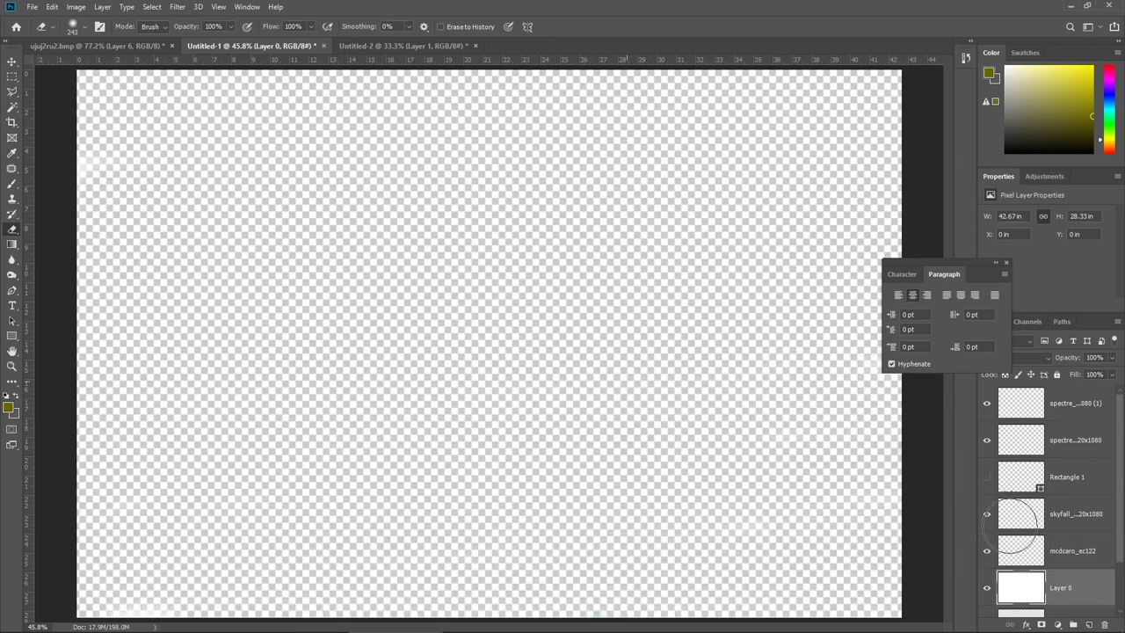
{"action": "key", "text": "alt+bracketleft"}
{"action": "mouse_move", "coordinate": [818, 396]}
{"action": "left_mouse_down"}
{"action": "mouse_move", "coordinate": [814, 97]}
{"action": "mouse_move", "coordinate": [439, 339]}
{"action": "mouse_move", "coordinate": [290, 527]}
{"action": "mouse_move", "coordinate": [44, 615]}
{"action": "left_mouse_up"}
Outline the man in the dark green jacket in the set photo with the Polygonal Lasso and cut him out
{"action": "left_click", "coordinate": [13, 91]}
{"action": "scroll", "coordinate": [494, 346], "scroll_direction": "down", "scroll_amount": 1}
{"action": "left_click_drag", "start_coordinate": [554, 580], "coordinate": [529, 465]}
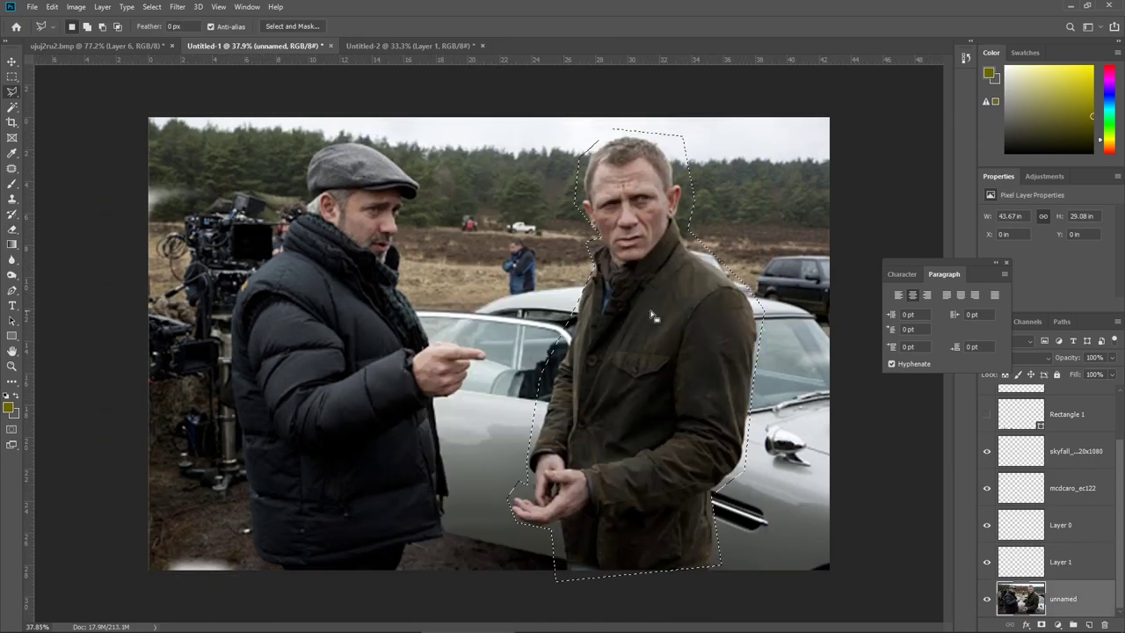
{"action": "right_click", "coordinate": [685, 412]}
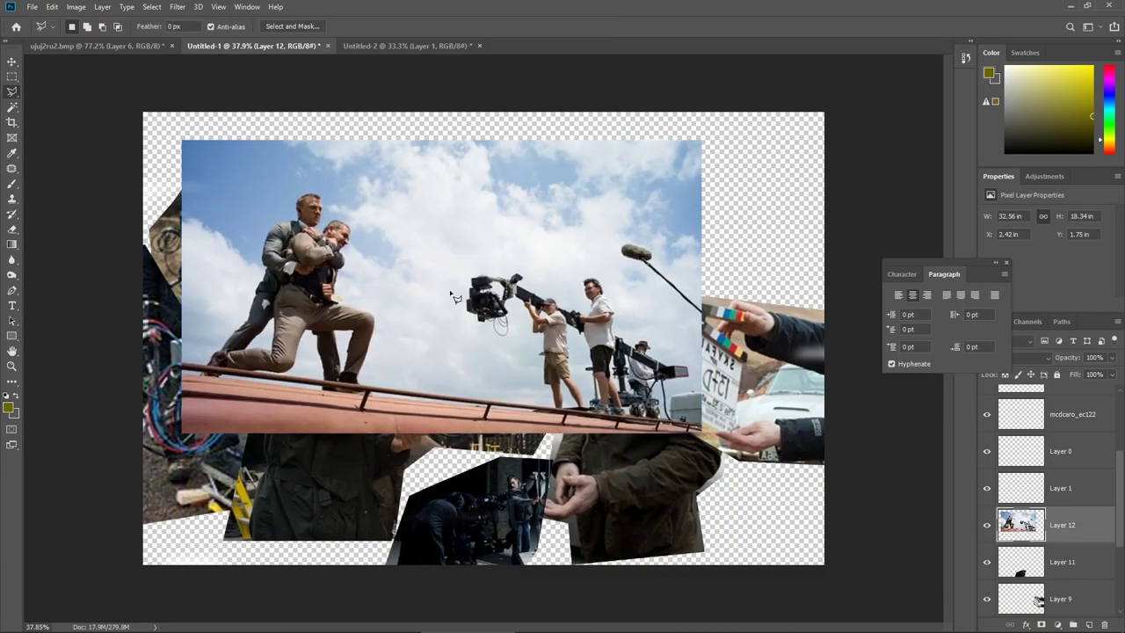
Cut the film crew from the rooftop photo and the pointing man from the boat photo onto separate layers
{"action": "right_click", "coordinate": [743, 291]}
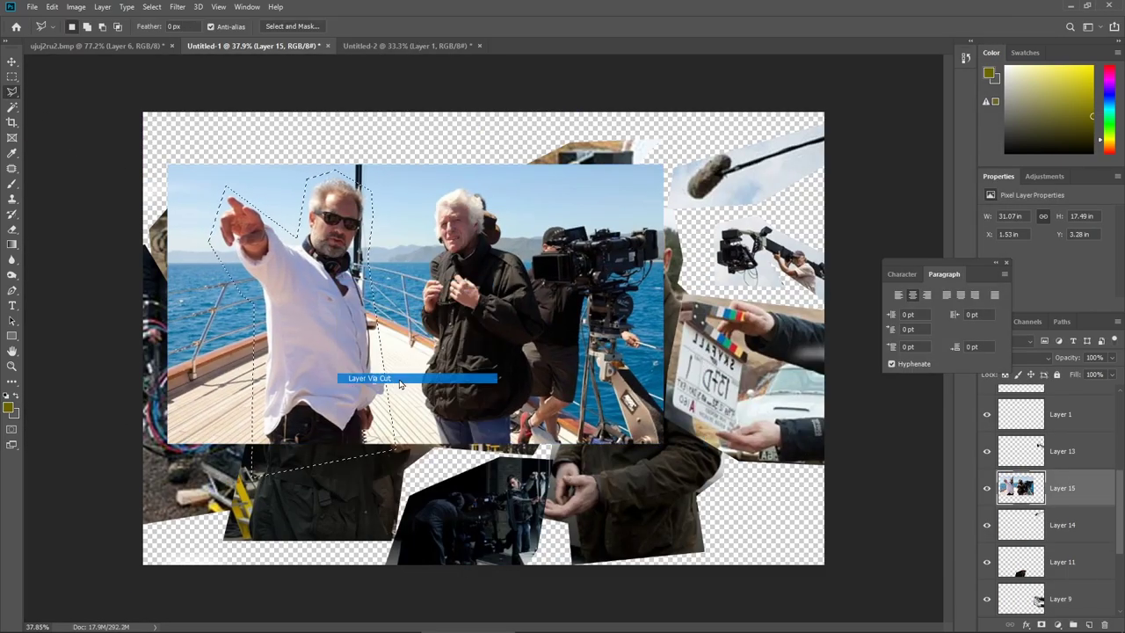
{"action": "key", "text": "ctrl+j"}
{"action": "key", "text": "Return"}
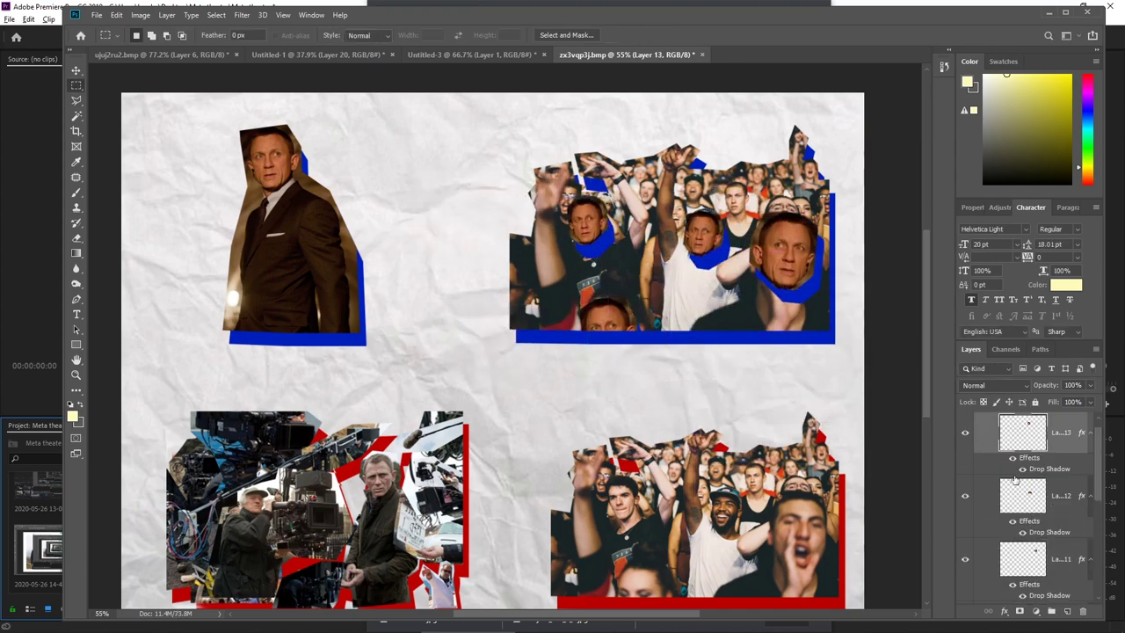
Duplicate the actor's cut-out face and place the copy over another spectator in the blue-shadowed crowd
{"action": "key", "text": "ctrl+j"}
{"action": "key", "text": "ctrl+t"}
{"action": "left_click_drag", "start_coordinate": [751, 202], "coordinate": [795, 215]}
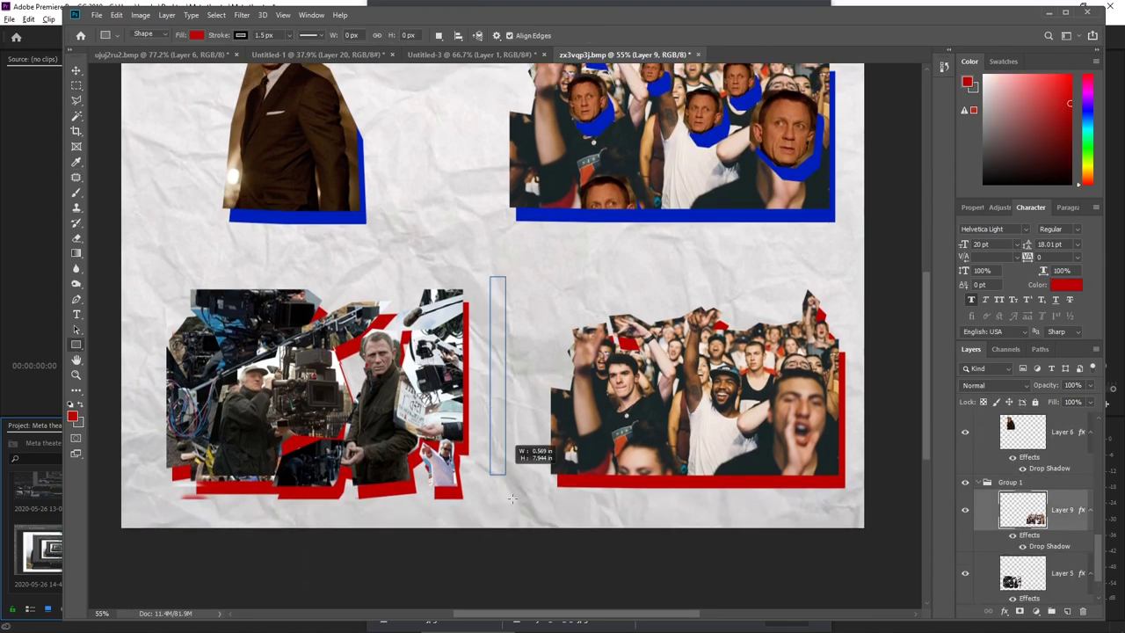
Draw a narrow red rectangle between the two lower collages and skew it vertically by -76.37° into a slanted divider
{"action": "mouse_move", "coordinate": [512, 498]}
{"action": "left_mouse_down"}
{"action": "mouse_move", "coordinate": [527, 515]}
{"action": "mouse_move", "coordinate": [422, 577]}
{"action": "mouse_move", "coordinate": [490, 579]}
{"action": "left_mouse_up"}
{"action": "key", "text": "ctrl+t"}
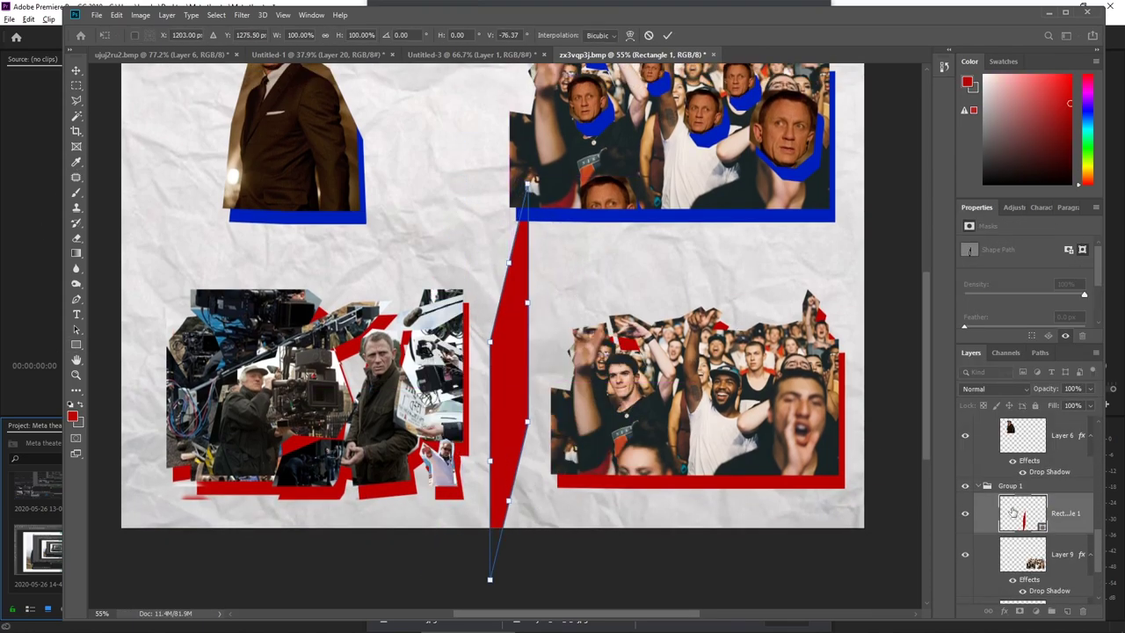
{"action": "right_click", "coordinate": [1054, 514]}
{"action": "left_click", "coordinate": [991, 296]}
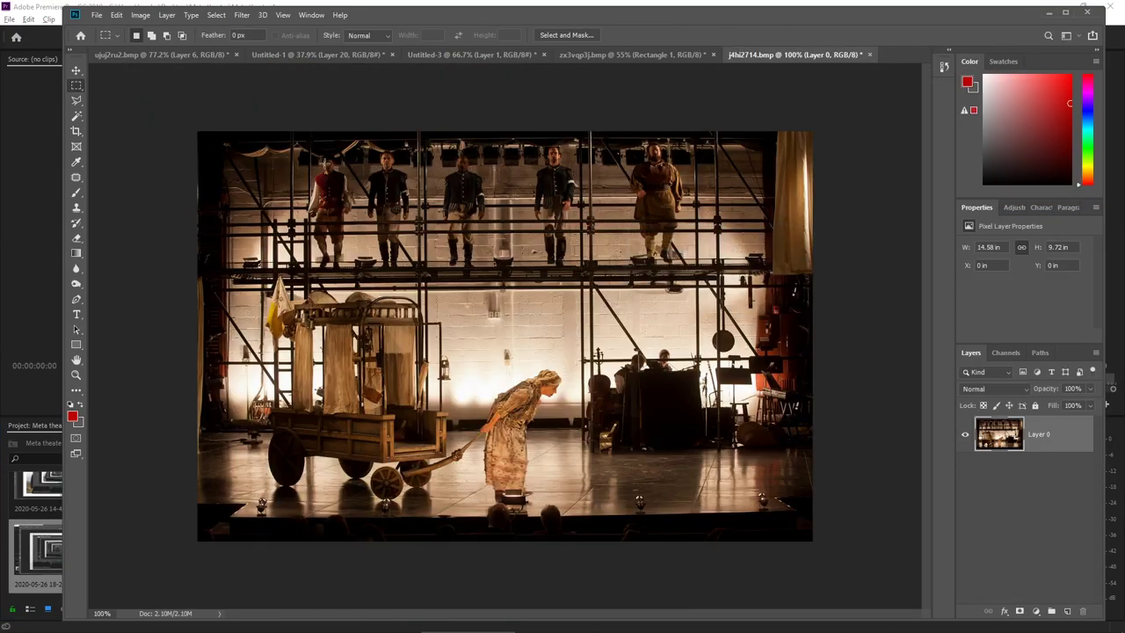
Outline the row of stage lights above the performers on a new layer and fill them with green
{"action": "key", "text": "l"}
{"action": "scroll", "coordinate": [296, 166], "scroll_direction": "up", "scroll_amount": 5}
{"action": "scroll", "coordinate": [155, 147], "scroll_direction": "up", "scroll_amount": 2}
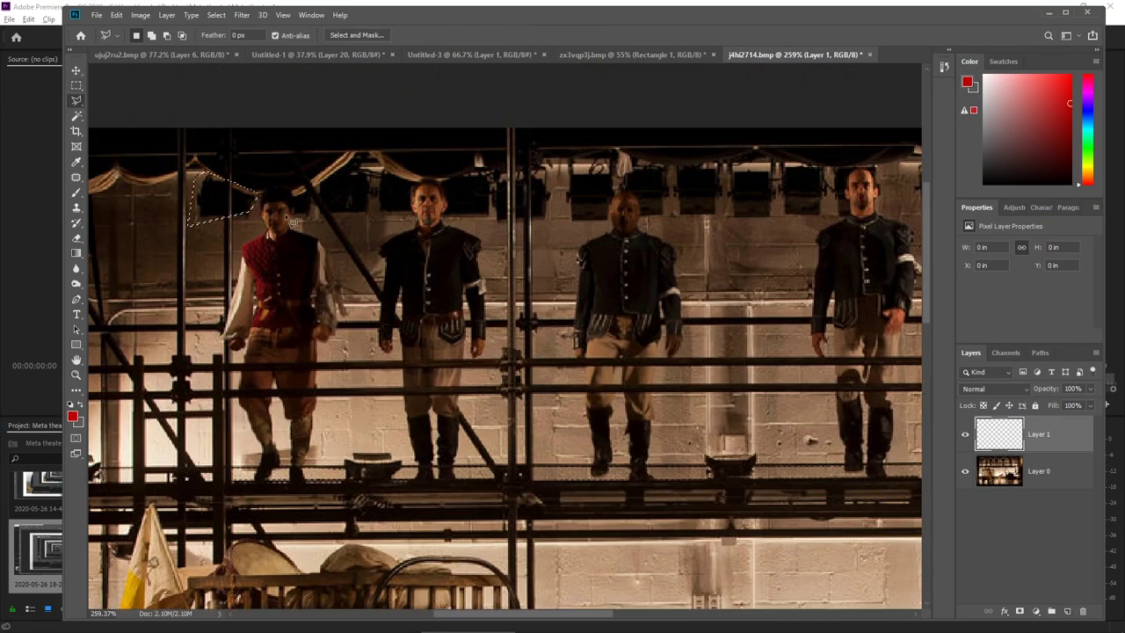
{"action": "right_click", "coordinate": [292, 180]}
{"action": "key", "text": "Escape"}
{"action": "key", "text": "alt+BackSpace"}
{"action": "key", "text": "b"}
{"action": "left_click", "coordinate": [139, 35]}
{"action": "key", "text": "Escape"}
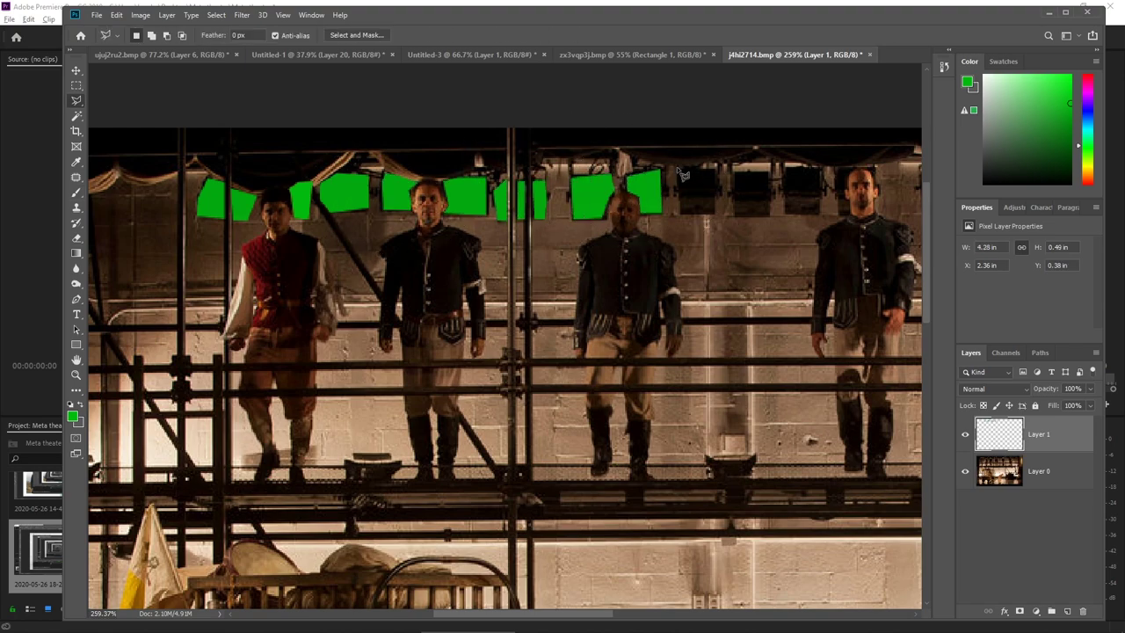
{"action": "scroll", "coordinate": [827, 176], "scroll_direction": "right", "scroll_amount": 5}
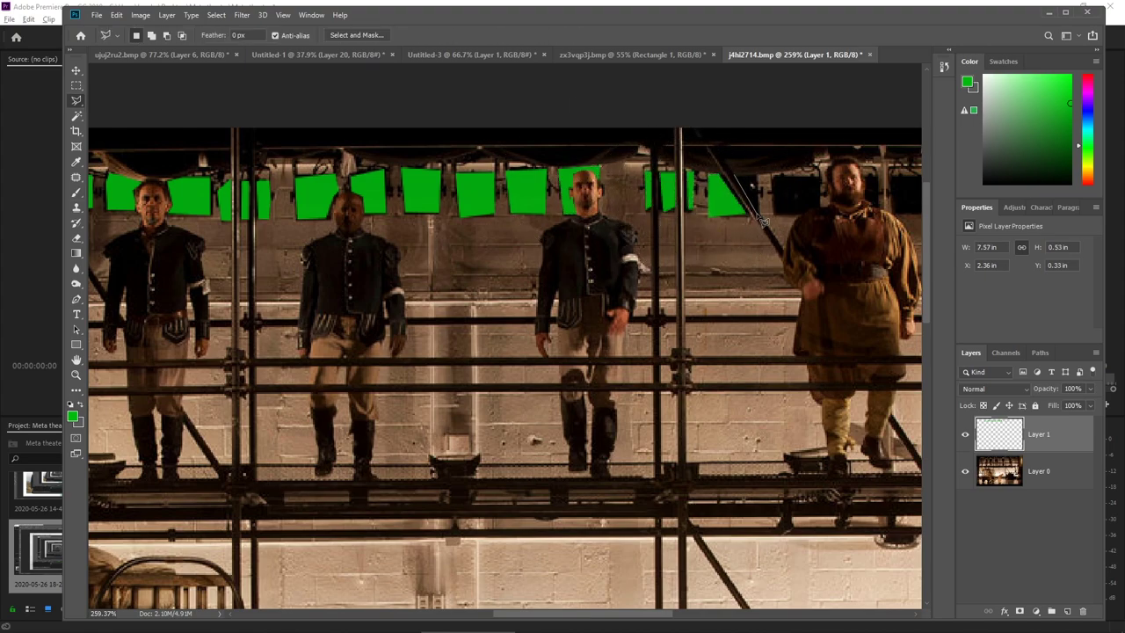
{"action": "scroll", "coordinate": [826, 184], "scroll_direction": "right", "scroll_amount": 5}
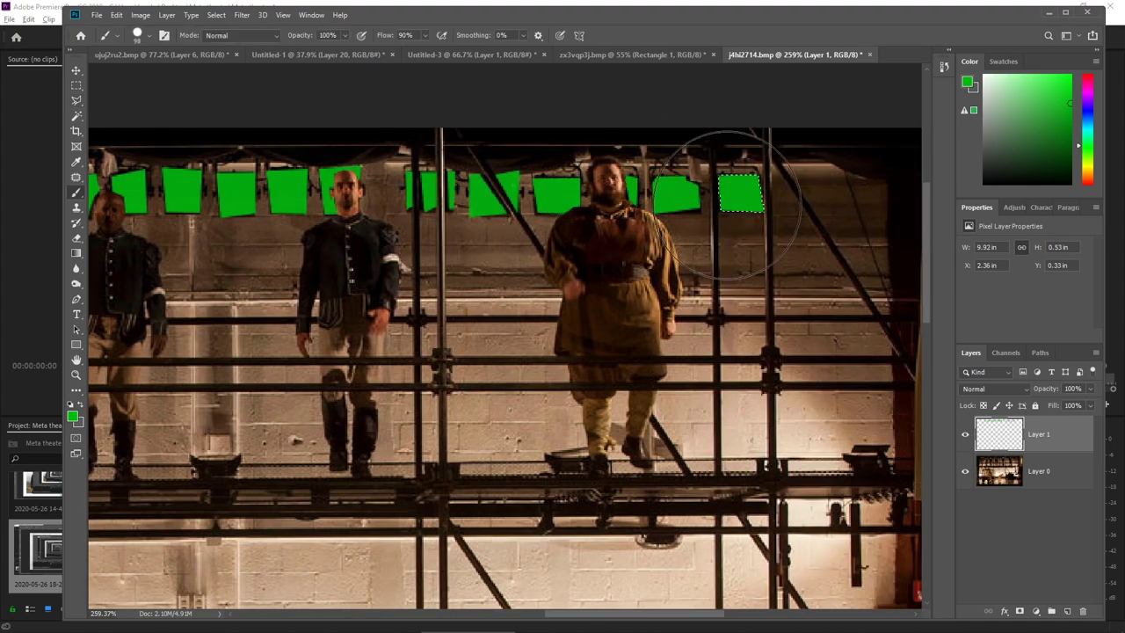
Deselect the last stage light and set the green layer's blend mode to Hard Light
{"action": "left_click", "coordinate": [993, 388]}
{"action": "key", "text": "Escape"}
{"action": "key", "text": "z"}
{"action": "left_click_drag", "start_coordinate": [395, 145], "coordinate": [160, 143]}
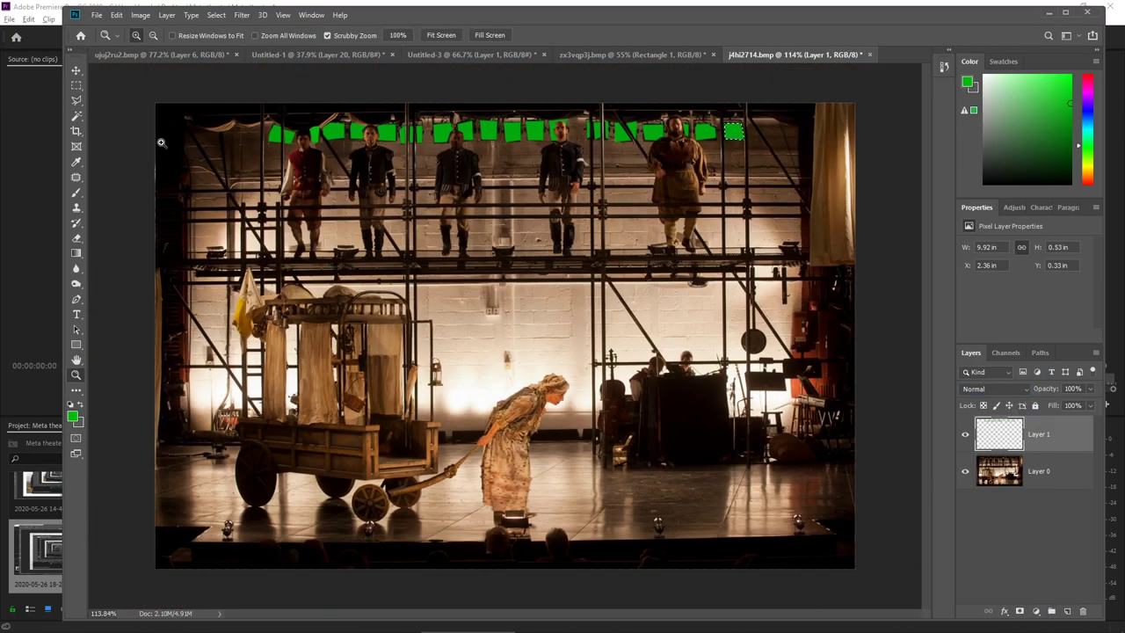
{"action": "key", "text": "m"}
{"action": "left_click", "coordinate": [993, 388]}
{"action": "left_click", "coordinate": [984, 475]}
{"action": "left_click", "coordinate": [1089, 388]}
{"action": "left_click_drag", "start_coordinate": [1092, 405], "coordinate": [1073, 405]}
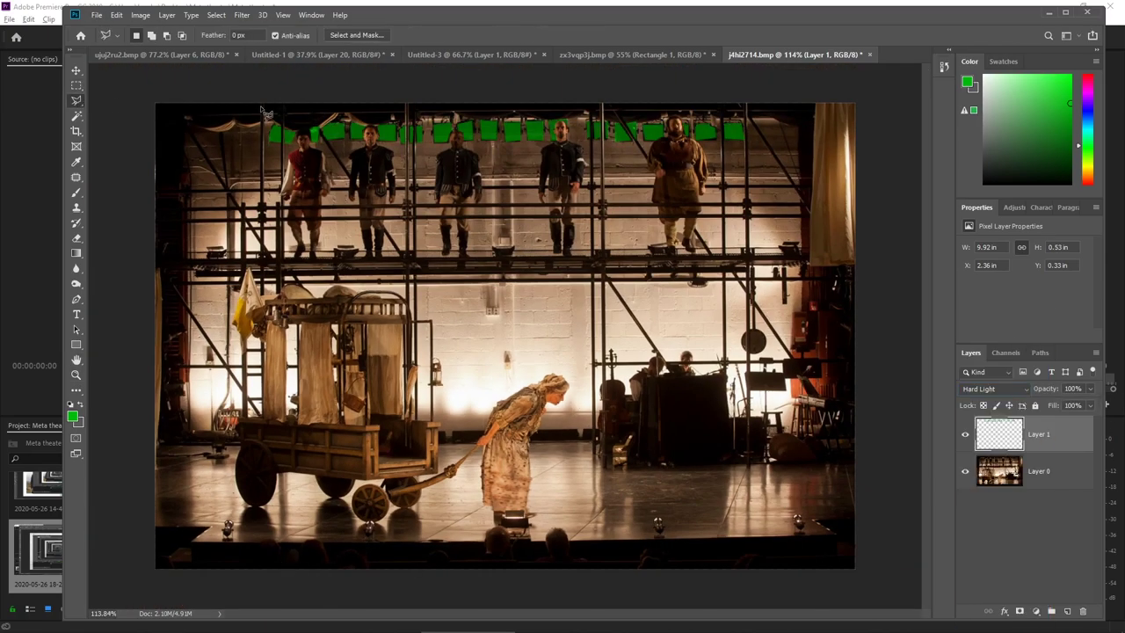
Select the vertical scaffold pole beside the red-vested performer and choose a blue foreground colour
{"action": "key", "text": "shift+Down"}
{"action": "key", "text": "shift+Down"}
{"action": "key", "text": "shift+Down"}
{"action": "key", "text": "shift+Down"}
{"action": "key", "text": "shift+Down"}
{"action": "key", "text": "shift+Down"}
{"action": "key", "text": "shift+Down"}
{"action": "key", "text": "shift+Down"}
{"action": "key", "text": "shift+Down"}
{"action": "key", "text": "shift+Down"}
{"action": "key", "text": "shift+Down"}
{"action": "key", "text": "shift+Down"}
{"action": "key", "text": "shift+Down"}
{"action": "key", "text": "shift+Down"}
{"action": "key", "text": "shift+Down"}
{"action": "key", "text": "shift+Down"}
{"action": "key", "text": "shift+Down"}
{"action": "key", "text": "shift+Down"}
{"action": "key", "text": "shift+Down"}
{"action": "key", "text": "shift+Down"}
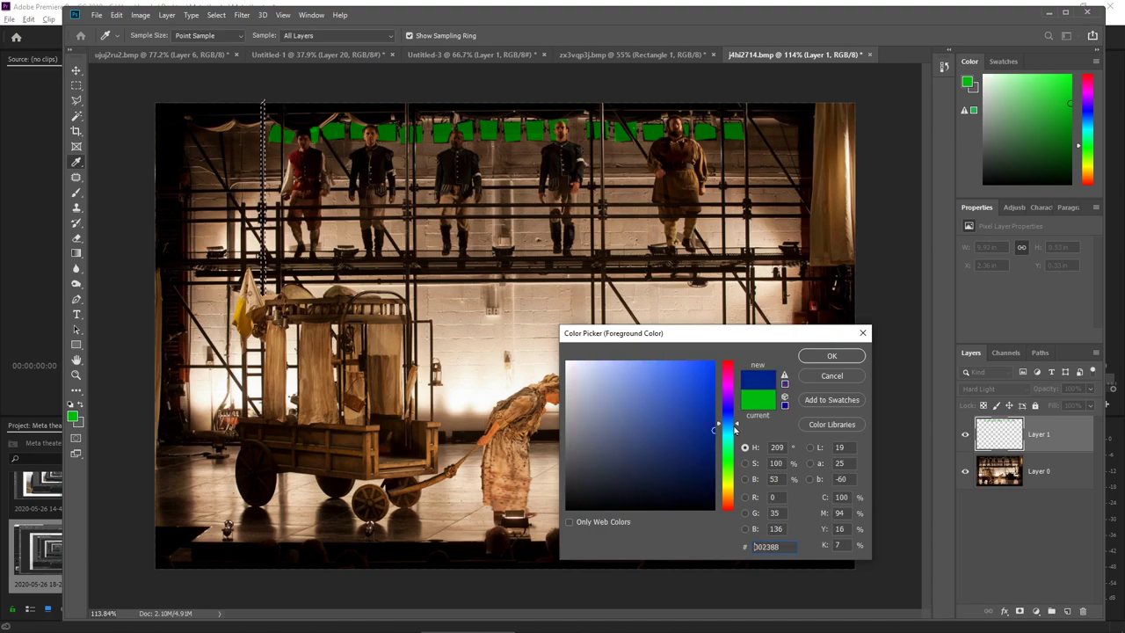
{"action": "key", "text": "Return"}
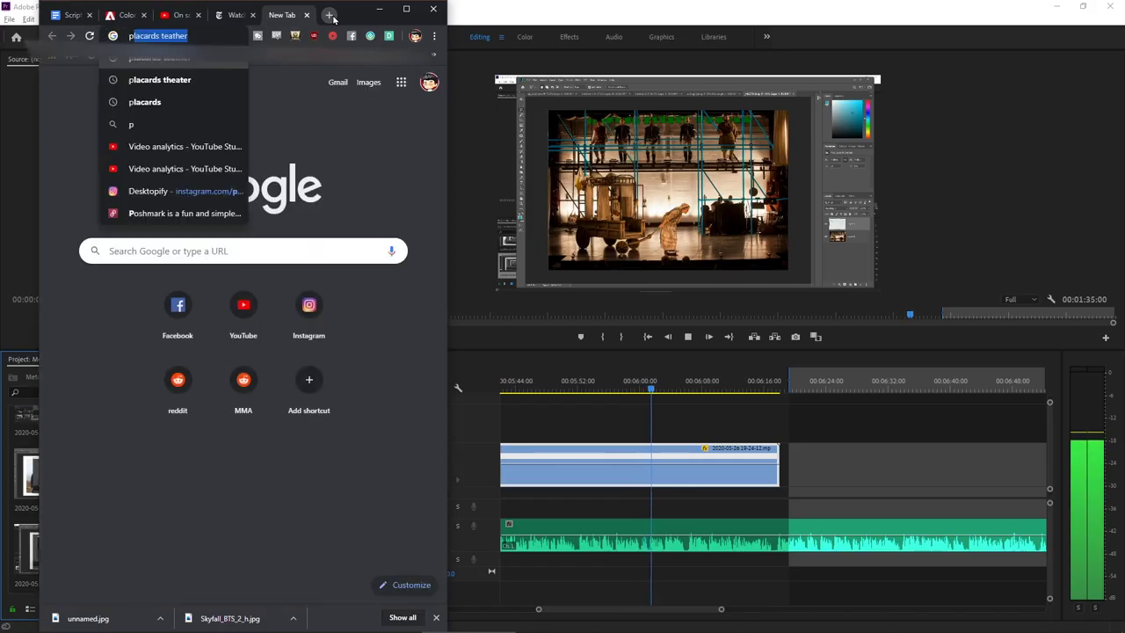
Switch to the browser, search Google Images for "placards in theater" and examine the photo of actors holding placards
{"action": "key", "text": "Return"}
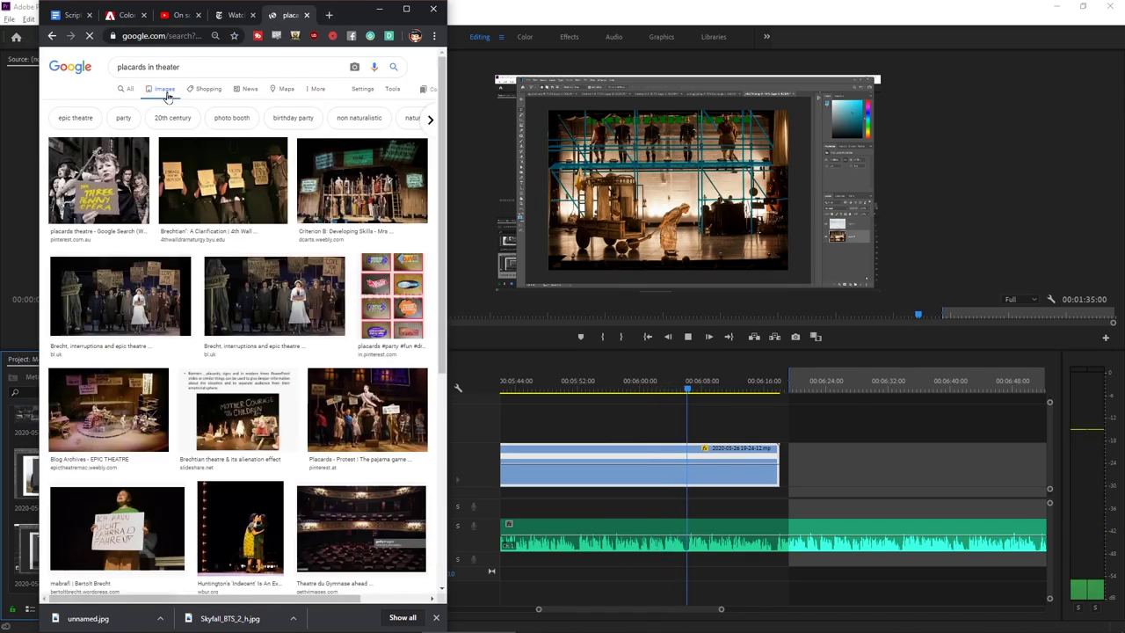
{"action": "left_click", "coordinate": [235, 200]}
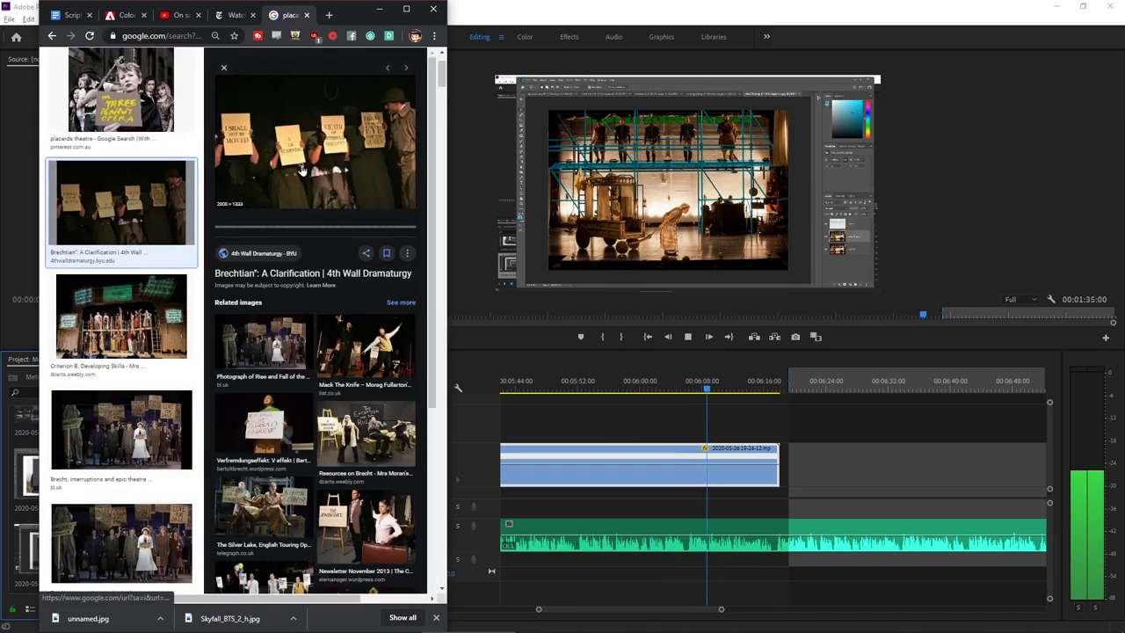
{"action": "left_click", "coordinate": [162, 198]}
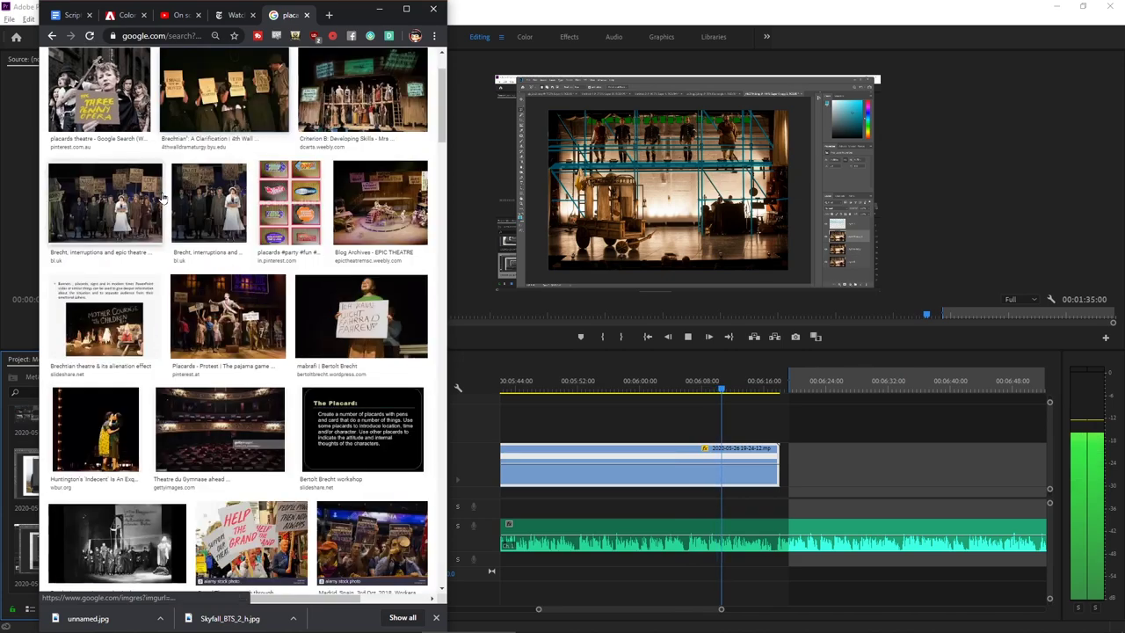
Return to Photoshop from the image results and copy the stooping woman pulling the cart from Layer 0 onto a new layer
{"action": "left_click", "coordinate": [337, 123]}
{"action": "left_click", "coordinate": [127, 215]}
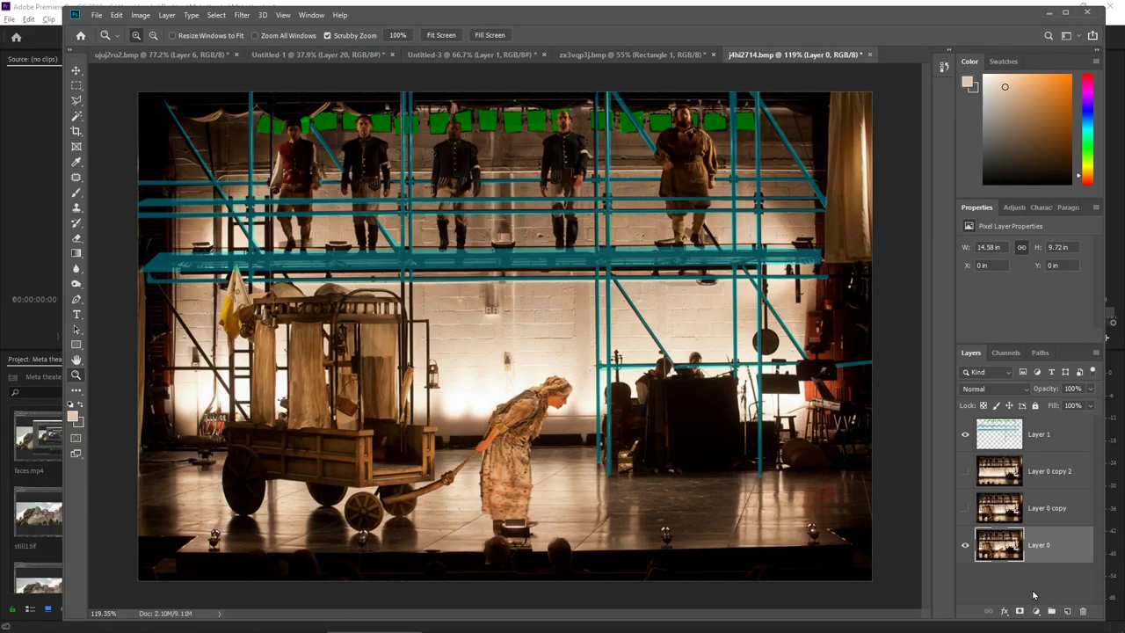
{"action": "scroll", "coordinate": [443, 518], "scroll_direction": "up", "scroll_amount": 5}
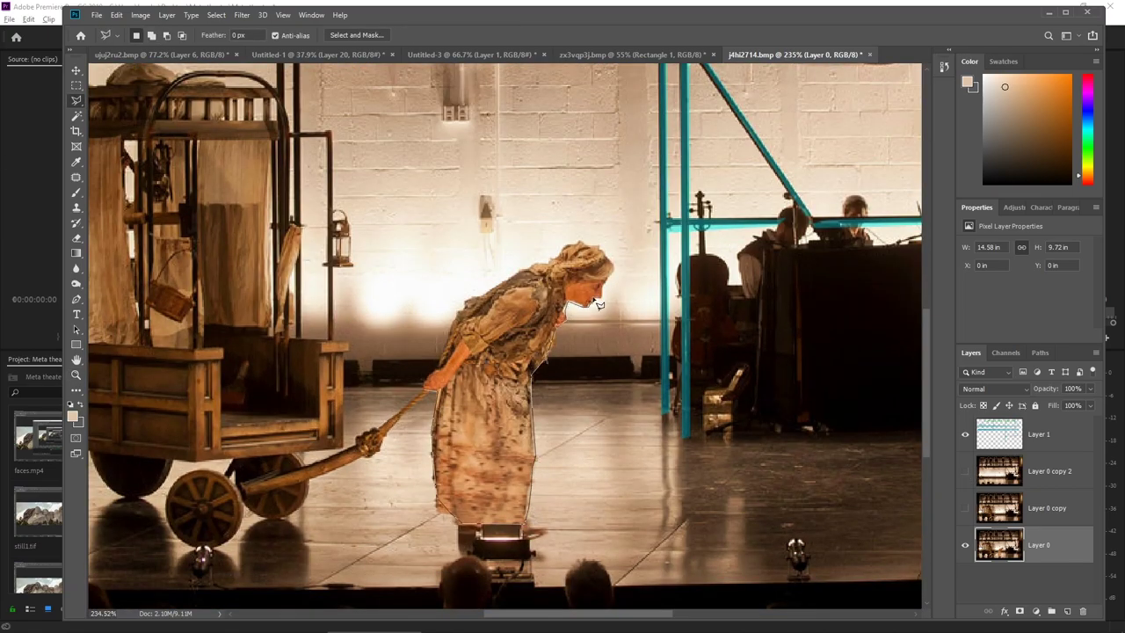
{"action": "key", "text": "ctrl+j"}
Straighten the copied woman into an upright pose with Puppet Warp and raise her layer above Layer 0 copy 2
{"action": "left_click", "coordinate": [116, 15]}
{"action": "left_click", "coordinate": [167, 246]}
{"action": "left_click", "coordinate": [580, 269]}
{"action": "left_click", "coordinate": [479, 362]}
{"action": "left_click", "coordinate": [489, 521]}
{"action": "left_click_drag", "start_coordinate": [580, 269], "coordinate": [494, 225]}
{"action": "key", "text": "Return"}
{"action": "key", "text": "ctrl+bracketright"}
{"action": "key", "text": "ctrl+bracketright"}
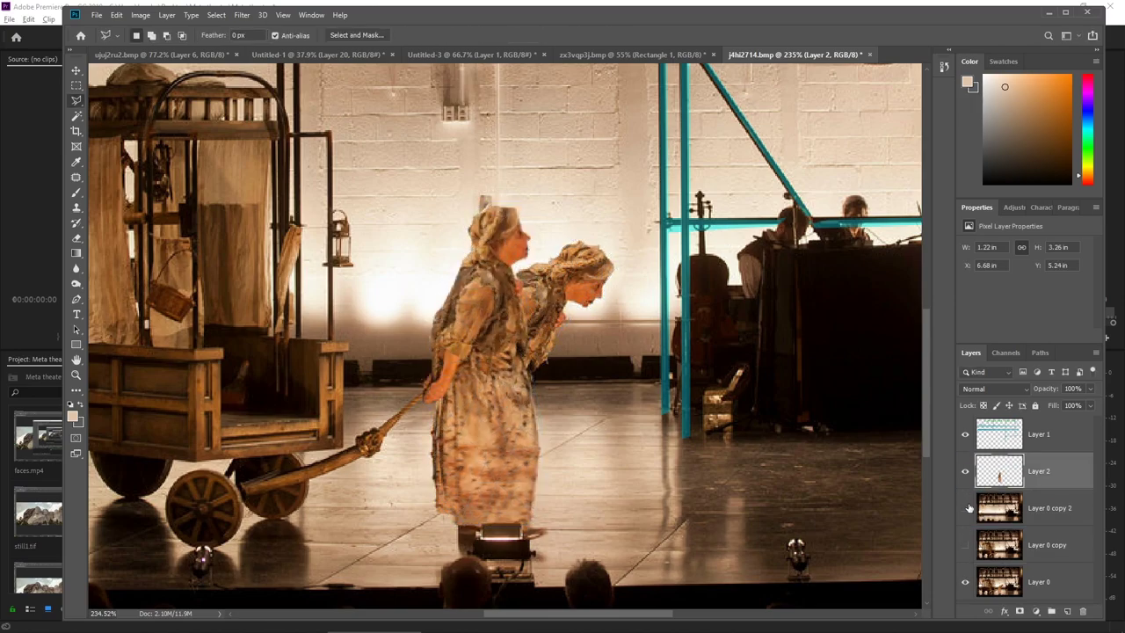
Show the cart-free stage background and move the upright woman to the stage's left side, with her layer on top
{"action": "left_click", "coordinate": [965, 508]}
{"action": "key", "text": "ctrl+0"}
{"action": "key", "text": "v"}
{"action": "left_click_drag", "start_coordinate": [502, 440], "coordinate": [690, 431]}
{"action": "key", "text": "ctrl+bracketright"}
{"action": "key", "text": "m"}
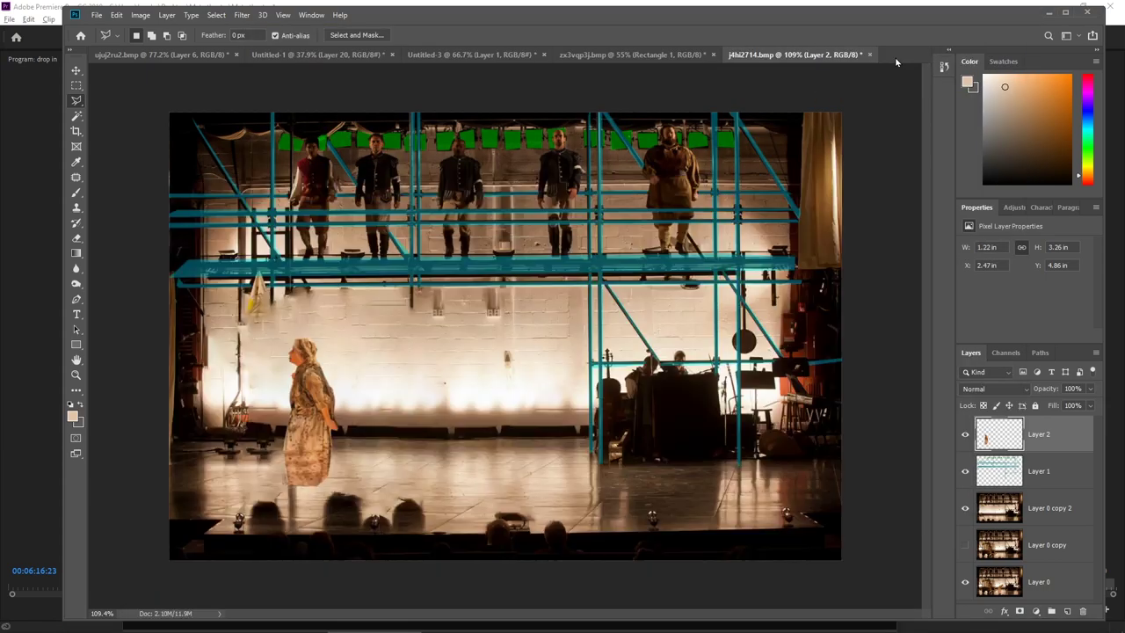
Create a new document and paste in the battlefield painting with the white horse
{"action": "key", "text": "ctrl+n"}
{"action": "key", "text": "Return"}
{"action": "key", "text": "ctrl+v"}
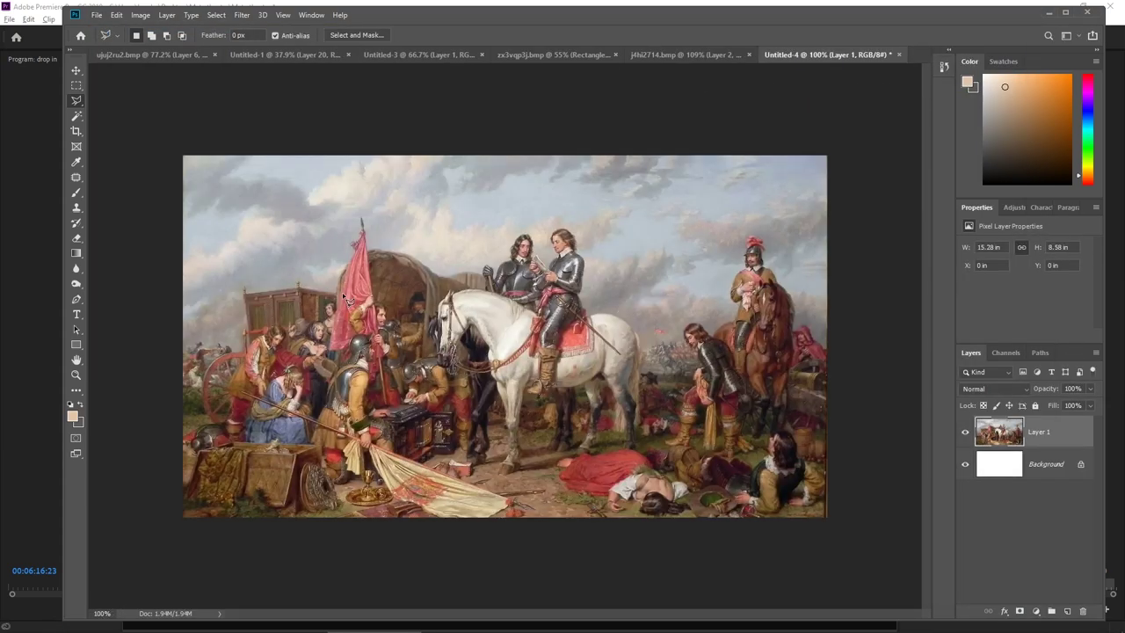
Duplicate the painting layer and shift the copy to vivid pink and green with a Hue/Saturation adjustment
{"action": "key", "text": "ctrl+j"}
{"action": "left_click", "coordinate": [141, 15]}
{"action": "left_click", "coordinate": [290, 100]}
{"action": "left_click_drag", "start_coordinate": [555, 195], "coordinate": [615, 196]}
{"action": "left_click", "coordinate": [661, 146]}
{"action": "key", "text": "m"}
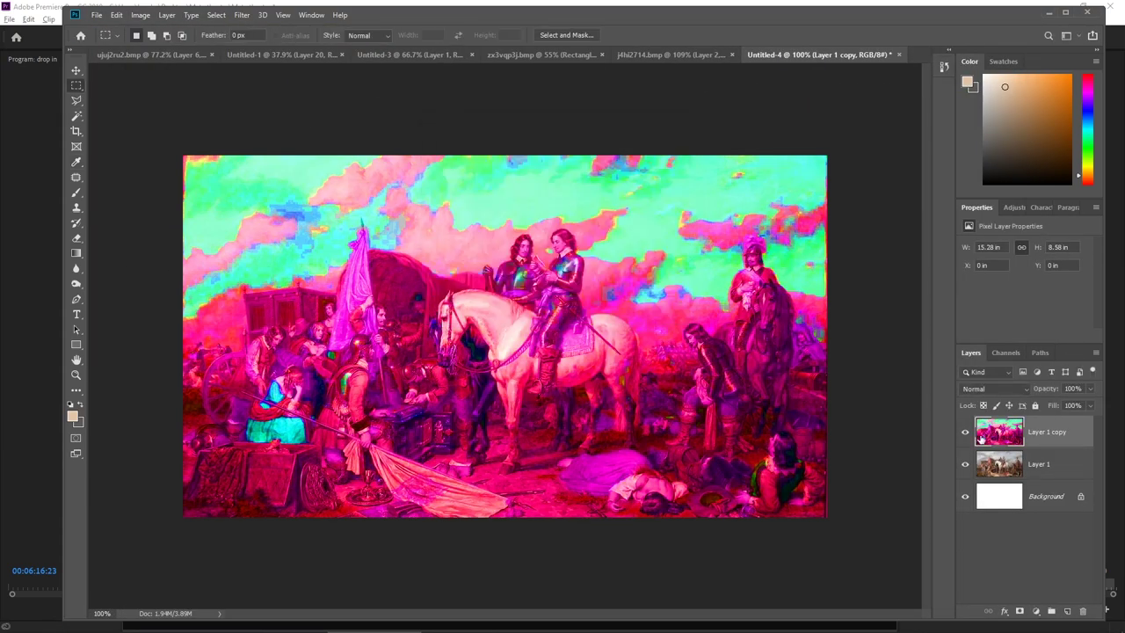
Recolour a second copy of the painting to blue and yellow with Hue/Saturation
{"action": "key", "text": "ctrl+u"}
{"action": "left_click_drag", "start_coordinate": [545, 188], "coordinate": [597, 188]}
{"action": "key", "text": "Return"}
Offset the blue and pink copies slightly from each other and lower the blue copy's opacity so both blend
{"action": "key", "text": "ctrl+t"}
{"action": "left_click", "coordinate": [1090, 388]}
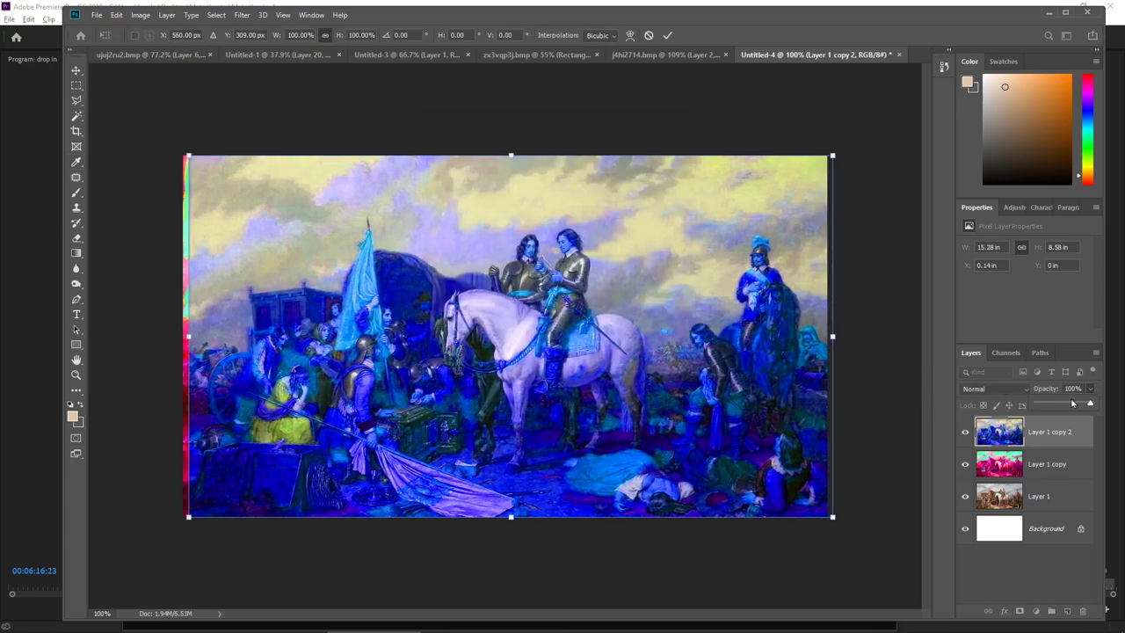
{"action": "left_click_drag", "start_coordinate": [1089, 404], "coordinate": [1063, 404]}
{"action": "key", "text": "Return"}
{"action": "scroll", "coordinate": [509, 334], "scroll_direction": "up", "scroll_amount": 2}
{"action": "left_click", "coordinate": [1046, 463]}
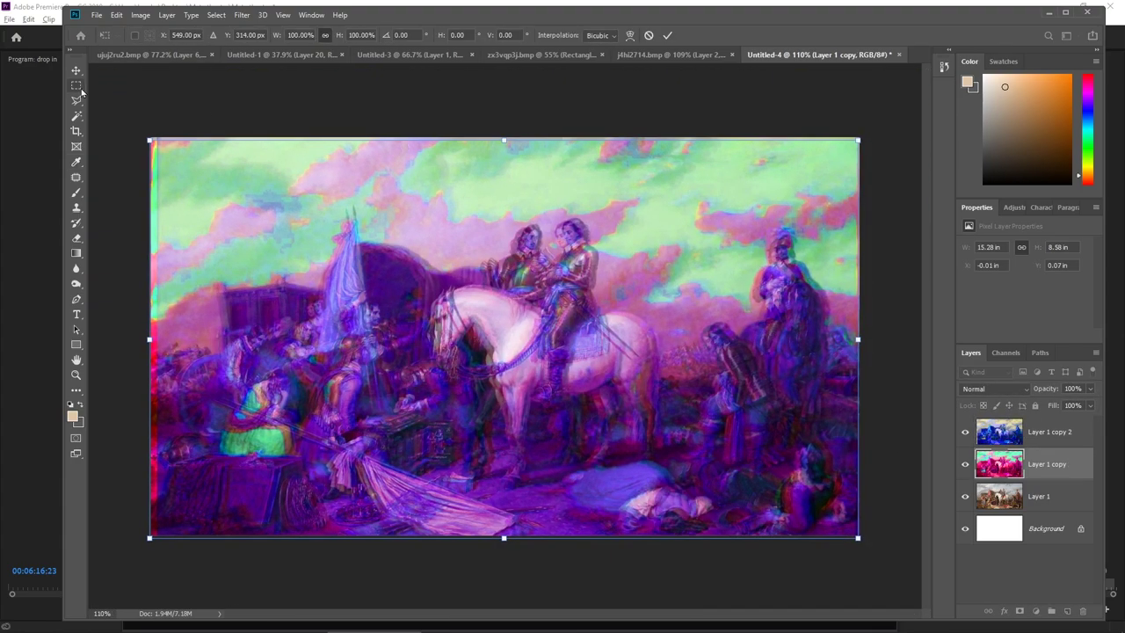
Copy the wagon and its surrounding figures from the original painting onto a layer above the recoloured copies, and show those copies
{"action": "left_click", "coordinate": [1046, 495]}
{"action": "left_click", "coordinate": [965, 431]}
{"action": "left_click", "coordinate": [965, 463]}
{"action": "key", "text": "l"}
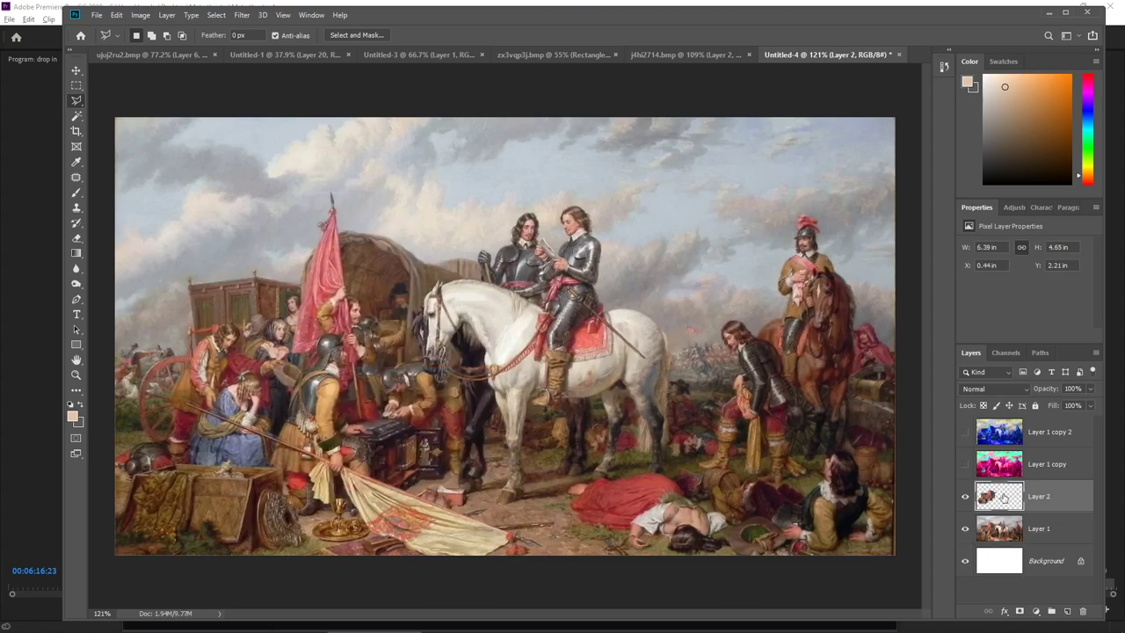
{"action": "left_click_drag", "start_coordinate": [1004, 497], "coordinate": [1001, 424]}
{"action": "left_click", "coordinate": [964, 463]}
{"action": "left_click", "coordinate": [965, 494]}
Crop away the misaligned edges of the painting and remove the figures in front of the wagon from its cut-out layer
{"action": "key", "text": "c"}
{"action": "left_click_drag", "start_coordinate": [115, 118], "coordinate": [125, 130]}
{"action": "key", "text": "Return"}
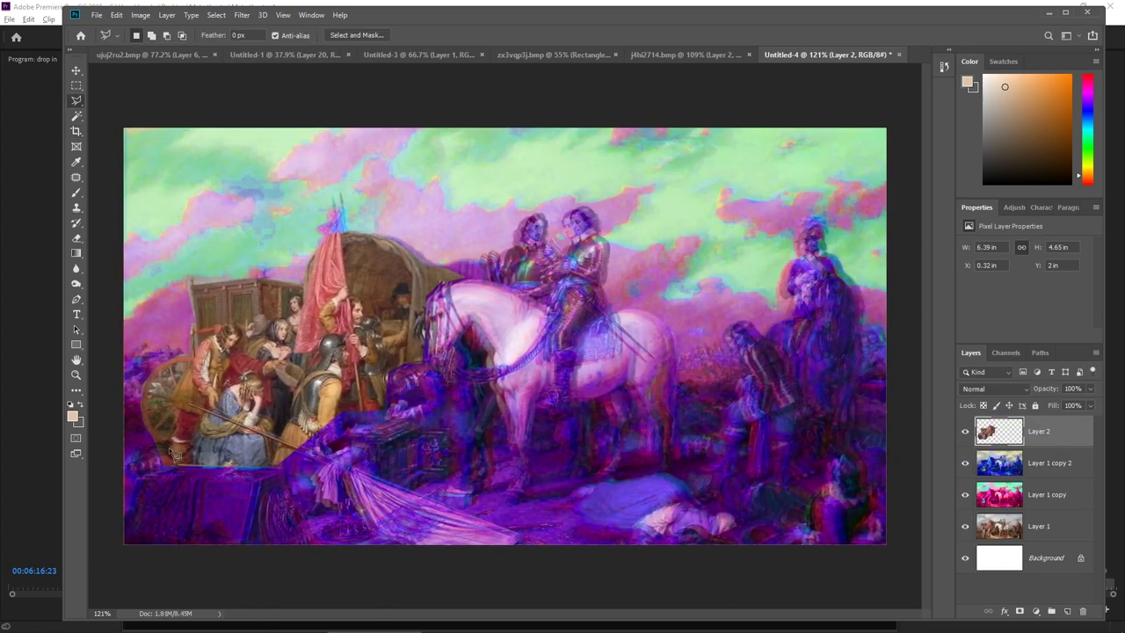
{"action": "key", "text": "ctrl+z"}
{"action": "left_click", "coordinate": [195, 506]}
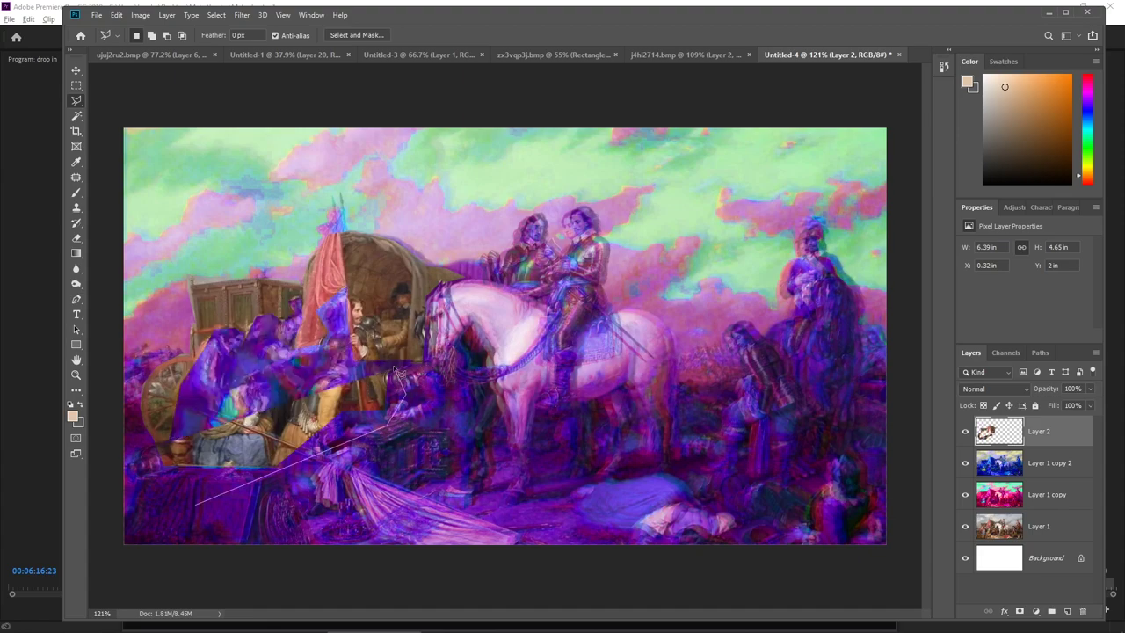
Paste the upright woman into the painting, flip her horizontally and place her in front of the white horse
{"action": "key", "text": "ctrl+v"}
{"action": "left_click_drag", "start_coordinate": [477, 412], "coordinate": [451, 427]}
{"action": "right_click", "coordinate": [703, 421]}
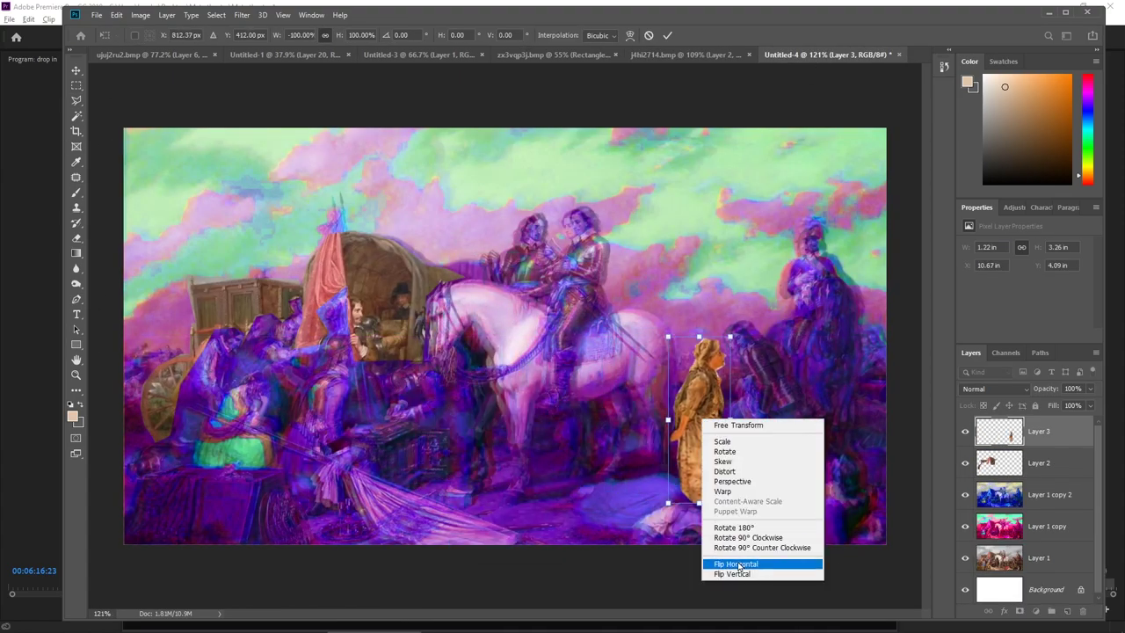
{"action": "left_click", "coordinate": [753, 562]}
{"action": "left_click_drag", "start_coordinate": [703, 465], "coordinate": [492, 413]}
{"action": "key", "text": "Return"}
Isolate the original painting, copy the fallen figures and the seated man onto a new layer and raise it above the wagon cut-out
{"action": "left_click", "coordinate": [996, 558]}
{"action": "left_click", "coordinate": [964, 558], "text": "alt"}
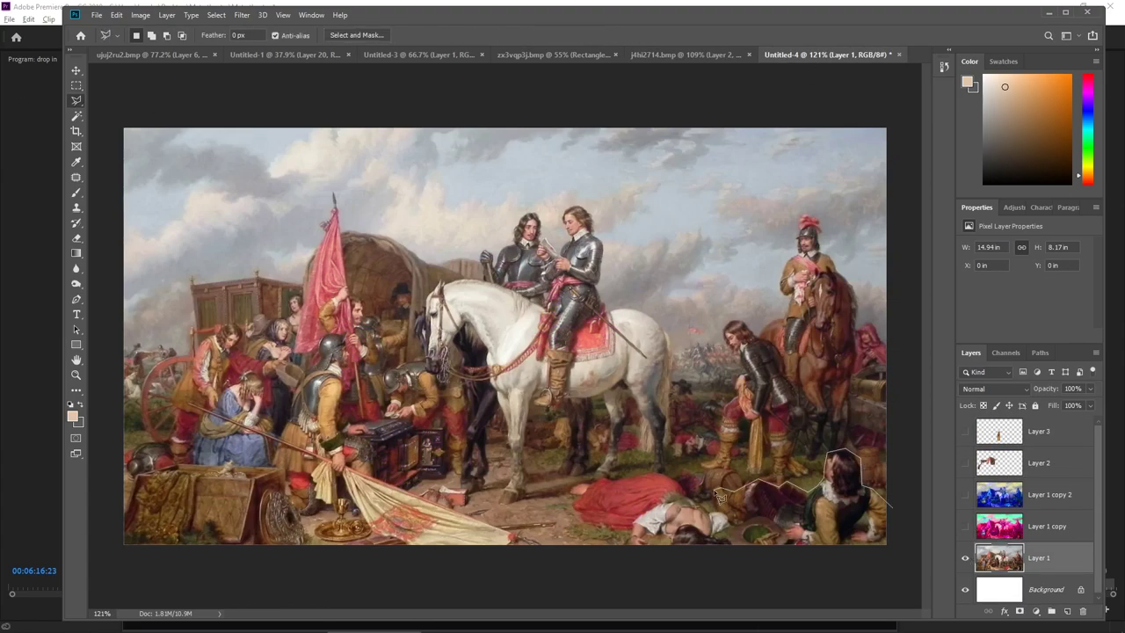
{"action": "left_click_drag", "start_coordinate": [1017, 460], "coordinate": [1010, 450]}
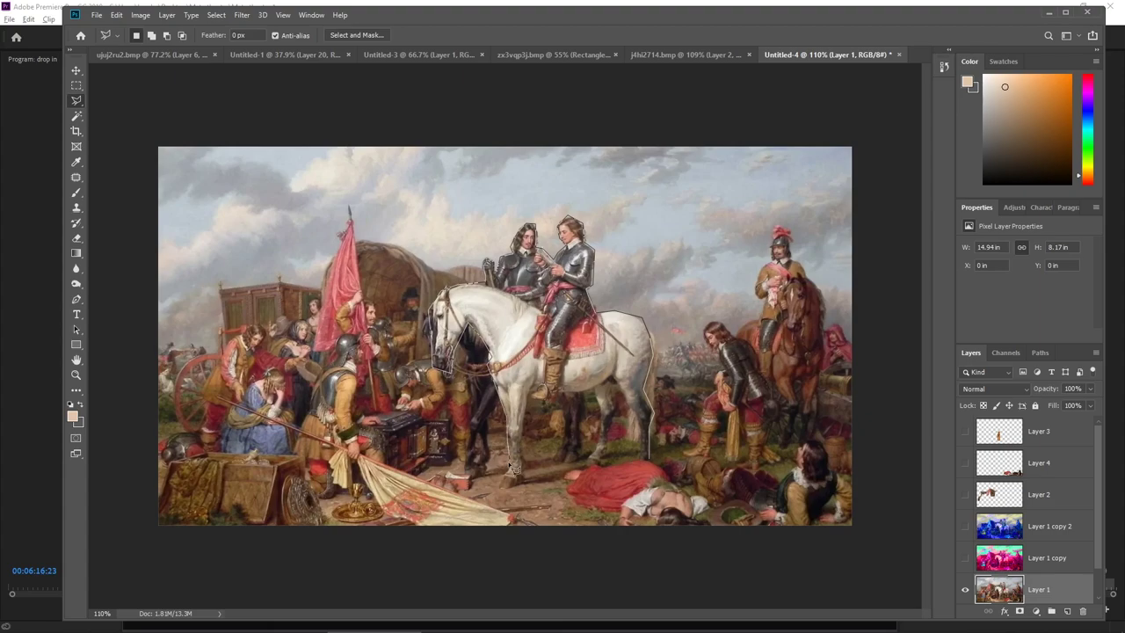
Copy the white horse with its riders onto a new layer above the recoloured copies and show the hidden layers
{"action": "key", "text": "ctrl+j"}
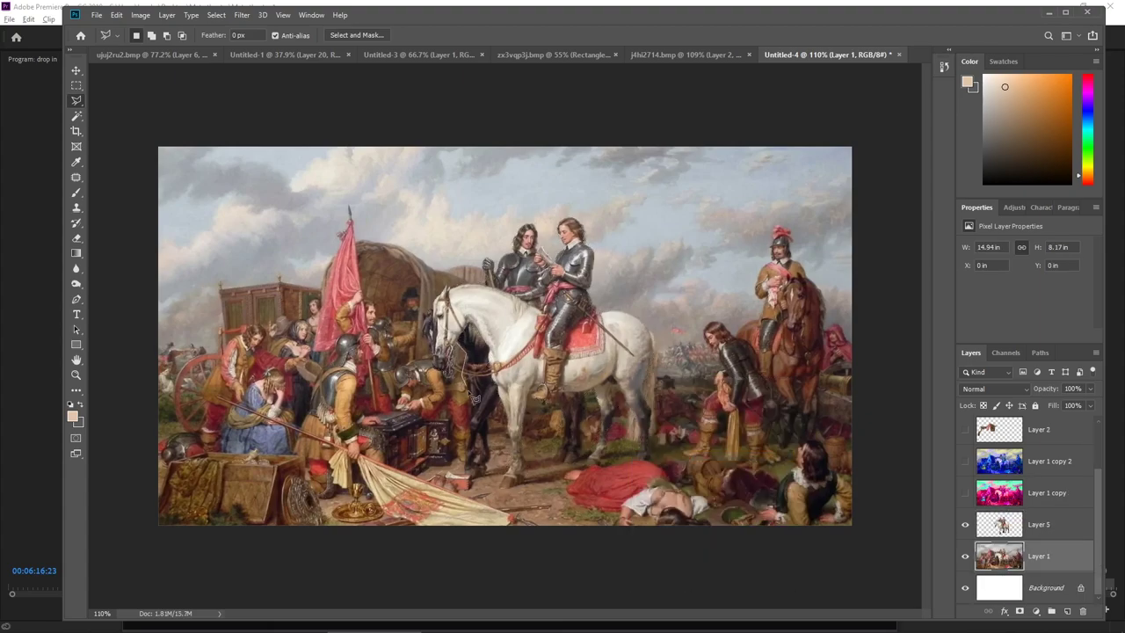
{"action": "left_click_drag", "start_coordinate": [1052, 538], "coordinate": [1045, 446]}
{"action": "left_click", "coordinate": [965, 491]}
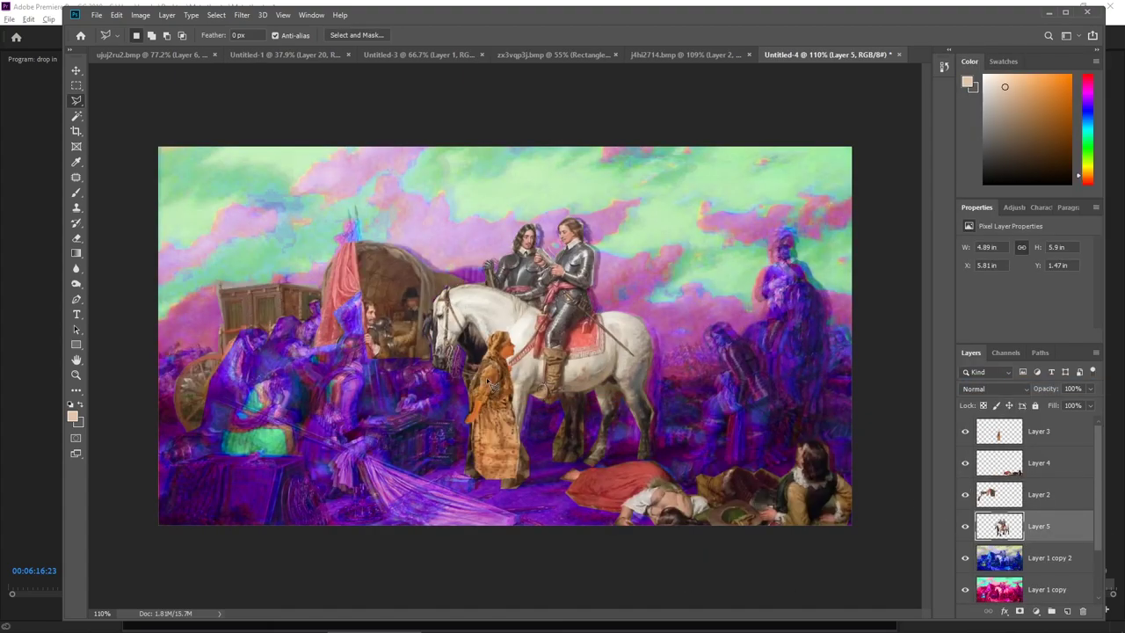
Move the woman beside the wagon and extend the canvas upward above the painting
{"action": "key", "text": "ctrl+t"}
{"action": "mouse_move", "coordinate": [541, 402]}
{"action": "left_mouse_down"}
{"action": "mouse_move", "coordinate": [690, 402]}
{"action": "mouse_move", "coordinate": [271, 393]}
{"action": "left_mouse_up"}
{"action": "key", "text": "Return"}
{"action": "key", "text": "c"}
{"action": "left_click_drag", "start_coordinate": [506, 146], "coordinate": [505, 96]}
{"action": "key", "text": "Return"}
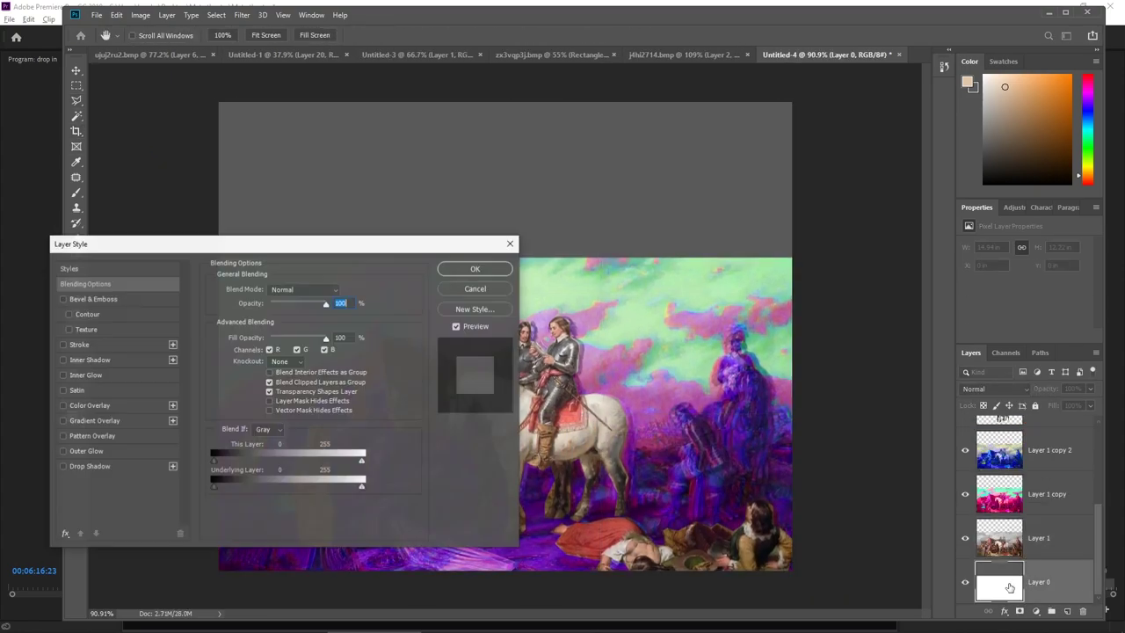
Select the empty strip above the painting and fill it with matching cloudy sky
{"action": "left_click", "coordinate": [1067, 611]}
{"action": "key", "text": "m"}
{"action": "left_click_drag", "start_coordinate": [218, 102], "coordinate": [791, 258]}
{"action": "right_click", "coordinate": [743, 241]}
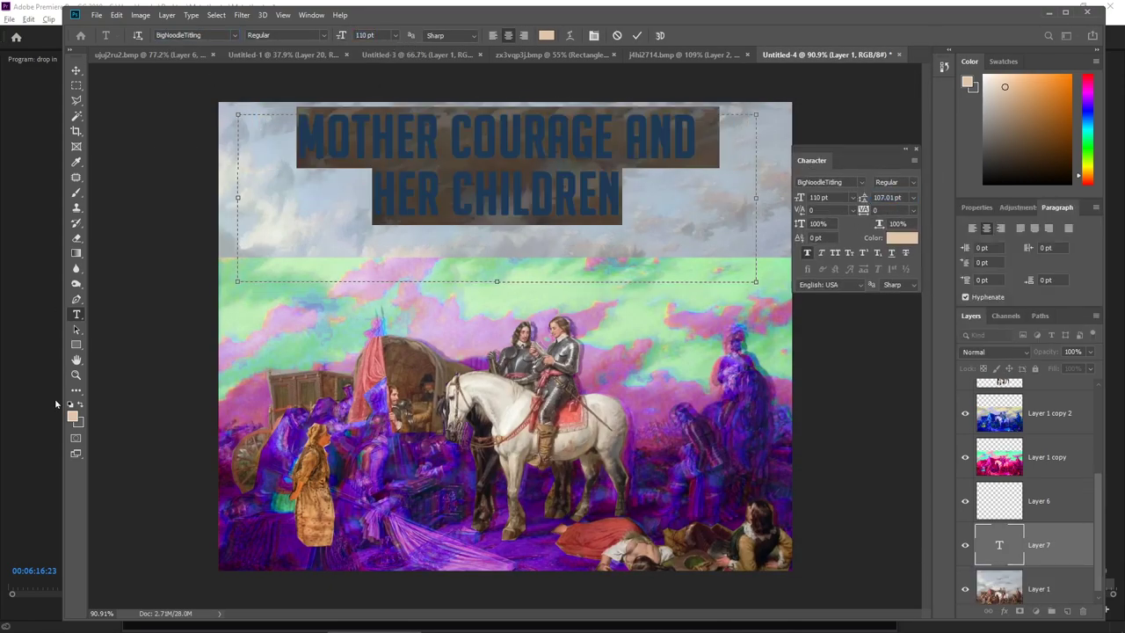
Colour the 110 pt title "Mother Courage and her Children" red, add an offset blue copy and change that copy's blend mode
{"action": "left_click", "coordinate": [72, 416]}
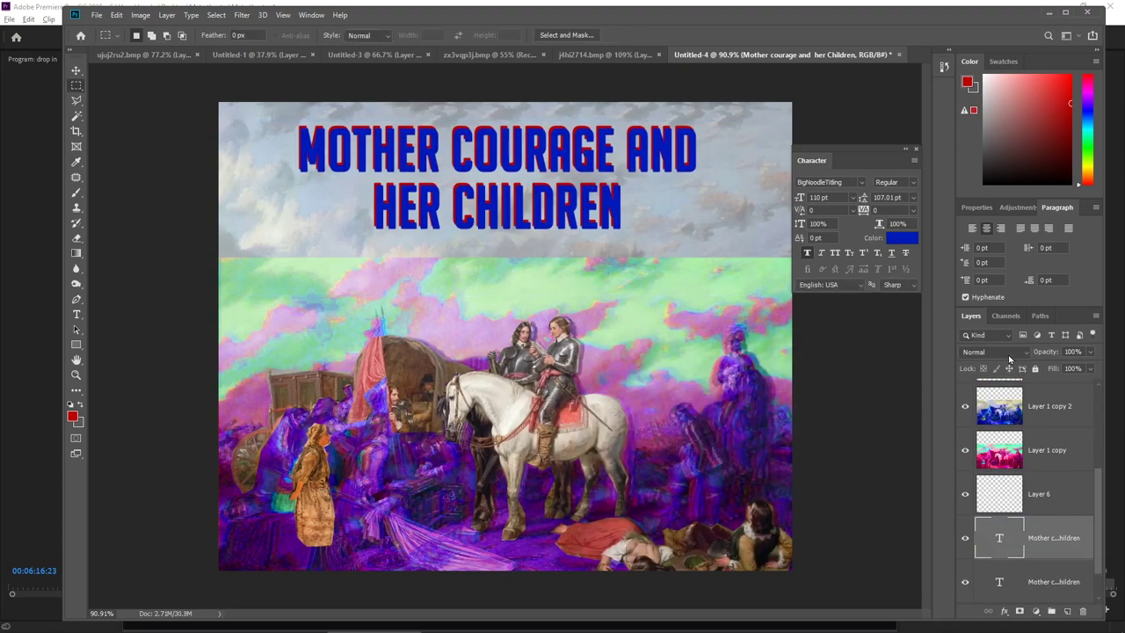
{"action": "left_click", "coordinate": [992, 351]}
{"action": "left_click", "coordinate": [993, 483]}
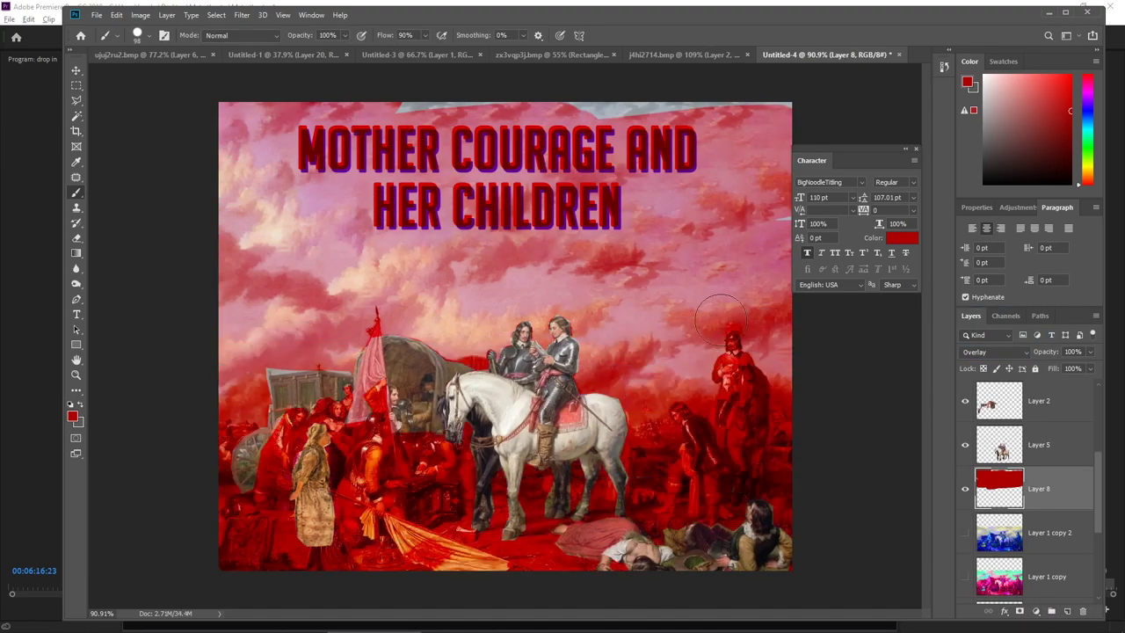
Finish brushing red across the poster on the Overlay layer beneath the cut-outs and cycle through the other open windows
{"action": "left_click_drag", "start_coordinate": [302, 477], "coordinate": [606, 479]}
{"action": "key", "text": "alt+Tab"}
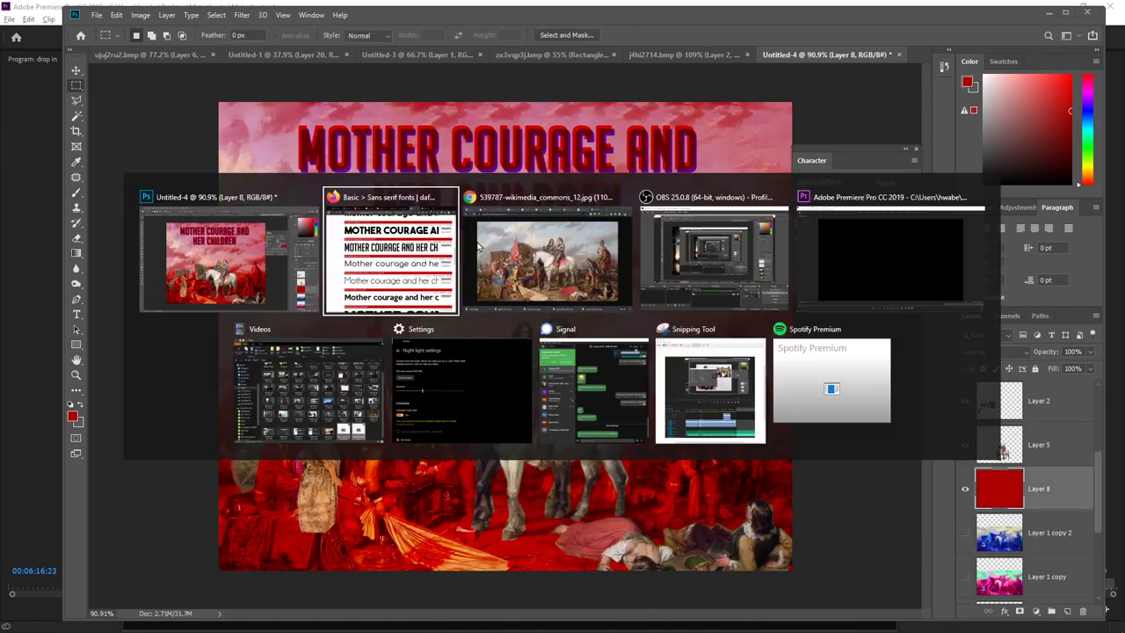
{"action": "key", "text": "alt+Tab"}
{"action": "key", "text": "alt+Tab"}
{"action": "key", "text": "alt+Tab"}
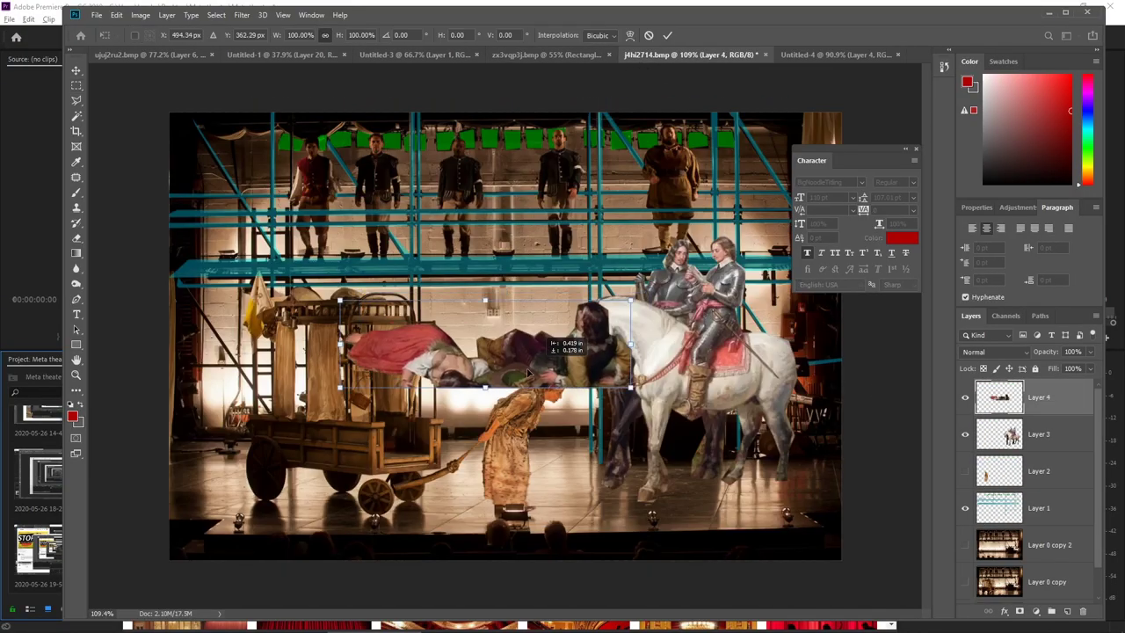
Place the fallen figures at the theatre stage's front right, raise the horse and riders, and merge the visible layers
{"action": "left_click_drag", "start_coordinate": [526, 371], "coordinate": [724, 544]}
{"action": "key", "text": "Return"}
{"action": "left_click_drag", "start_coordinate": [718, 373], "coordinate": [718, 333]}
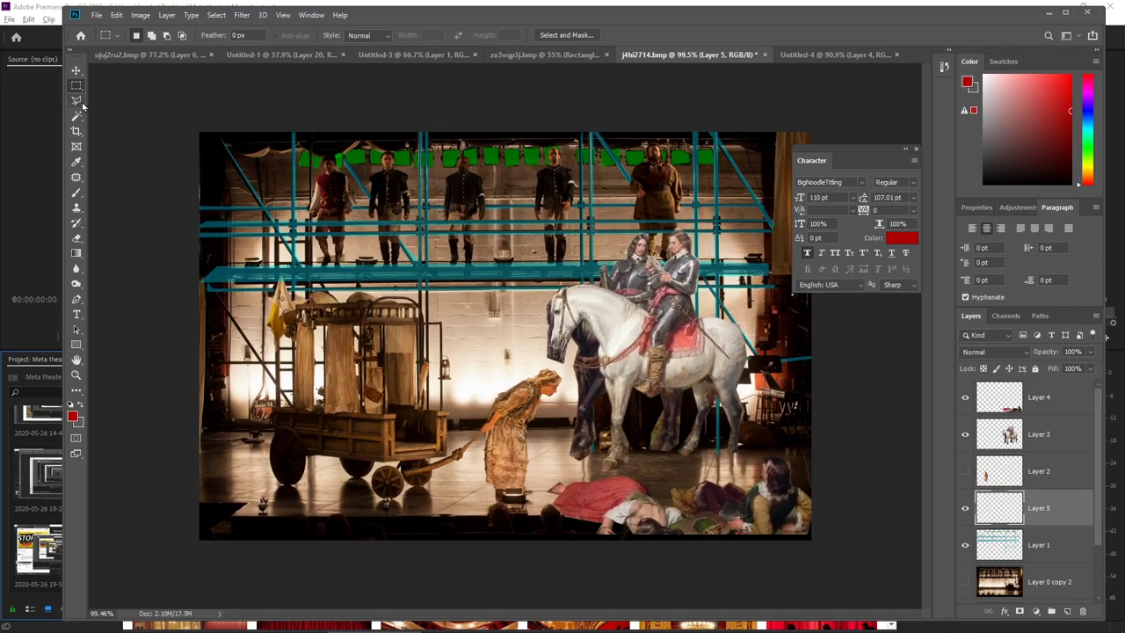
{"action": "key", "text": "ctrl+shift+e"}
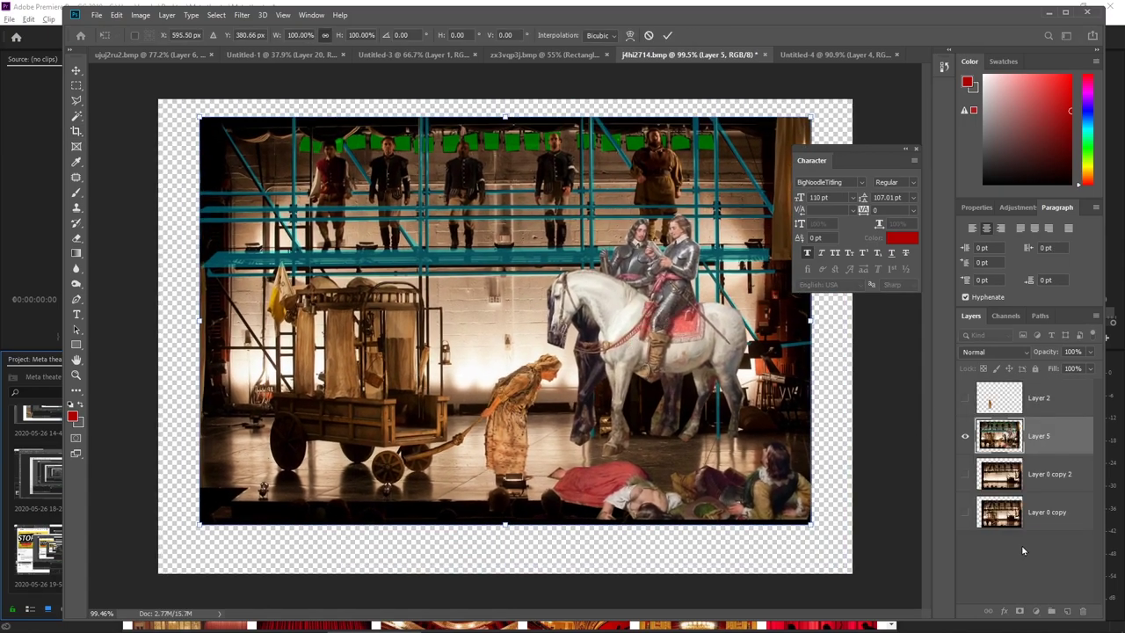
Outline the red curtain with the Magnetic Lasso and remove its white background to reveal the stage
{"action": "left_click", "coordinate": [77, 100]}
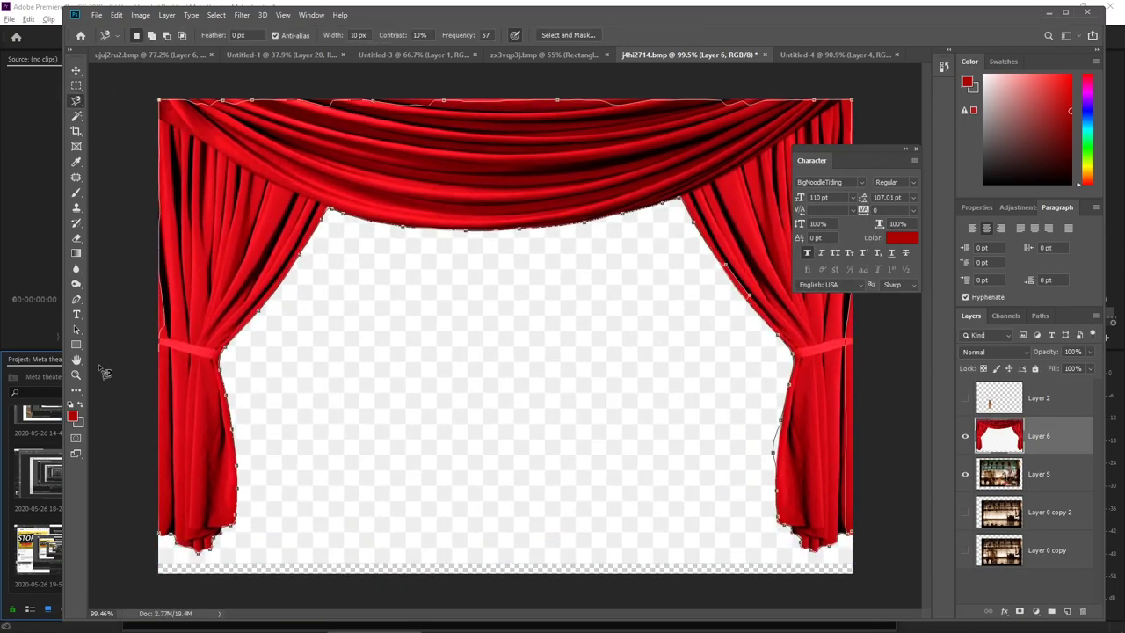
{"action": "key", "text": "e"}
{"action": "key", "text": "Delete"}
{"action": "key", "text": "Return"}
Turn the man seen from behind into a row of black audience silhouettes and warp the curtain outward around the stage
{"action": "left_click", "coordinate": [76, 101]}
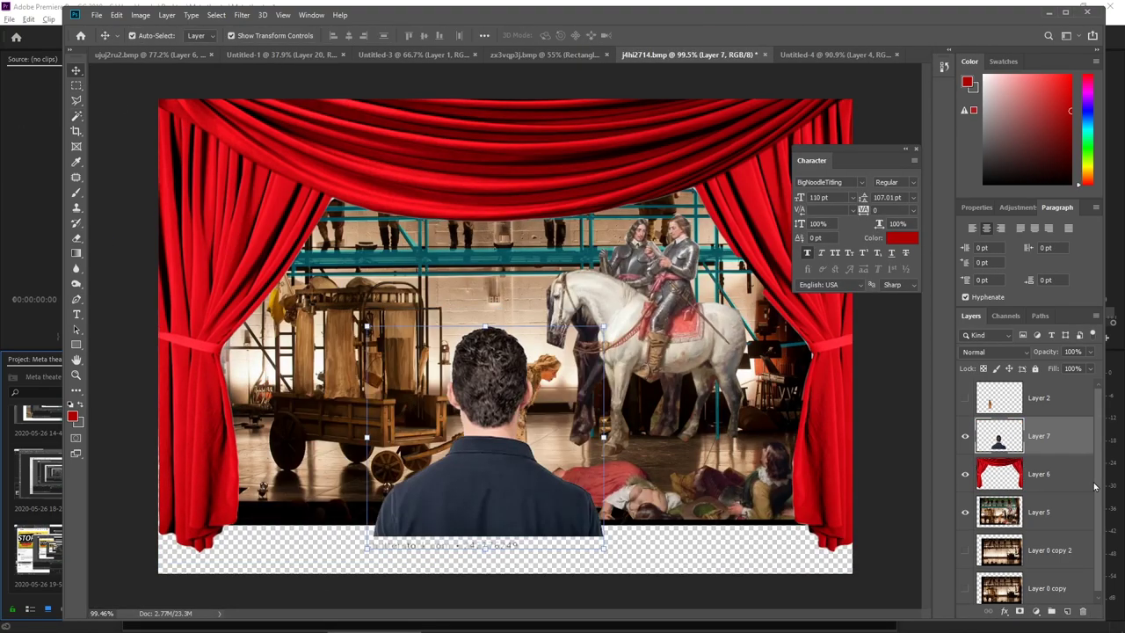
{"action": "left_click", "coordinate": [140, 15]}
{"action": "mouse_move", "coordinate": [175, 46]}
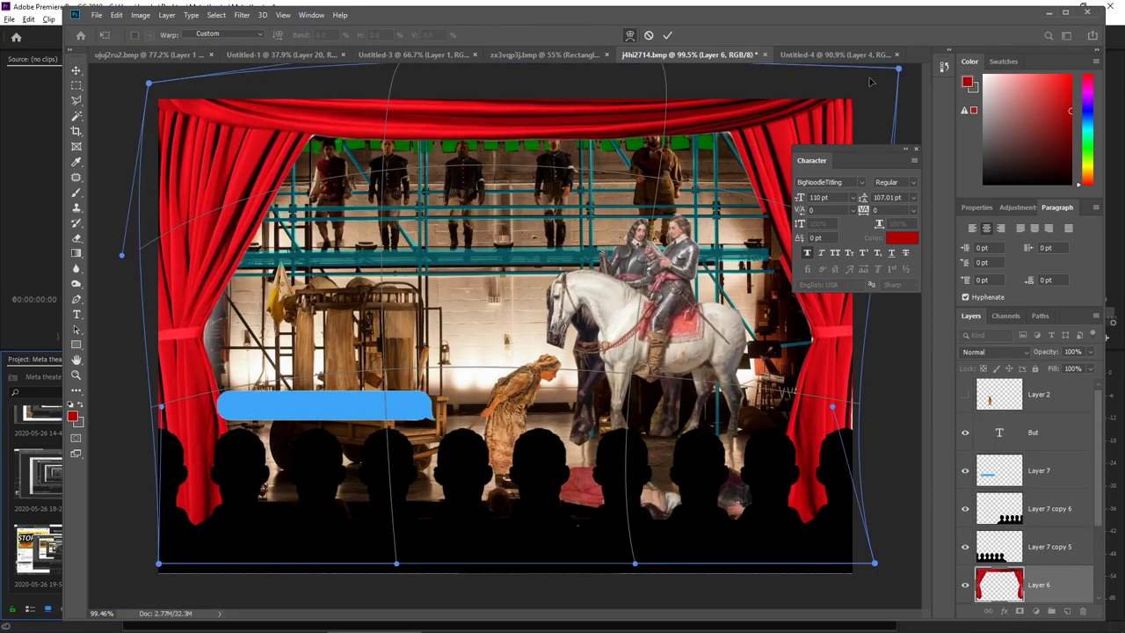
{"action": "key", "text": "Return"}
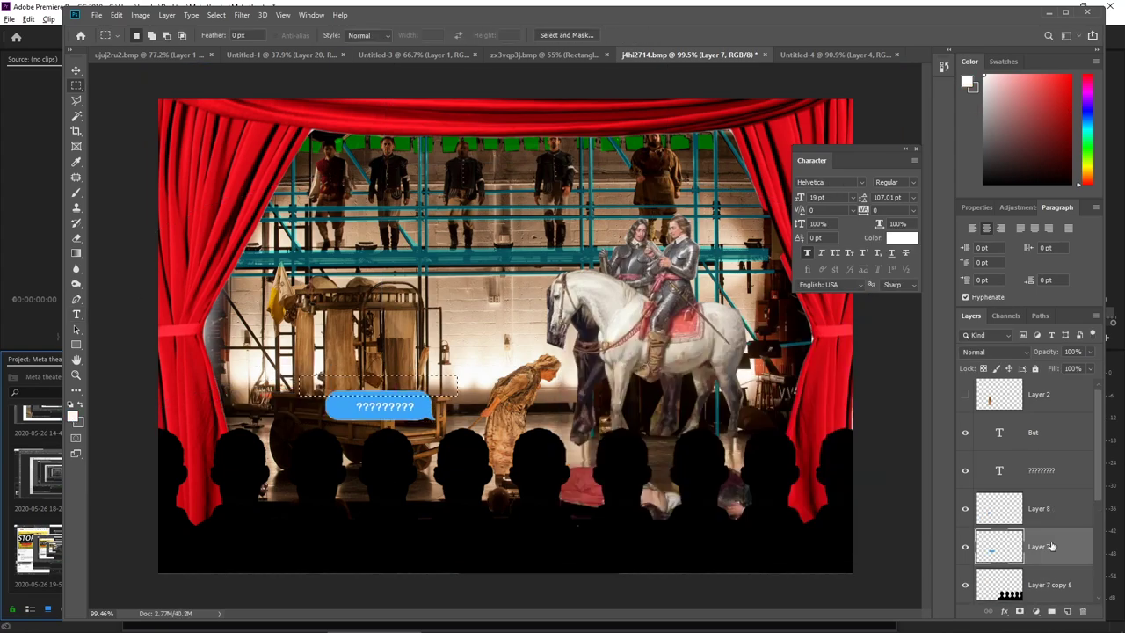
Fit the blue message bubble around the "?????????" text and duplicate both towards the right side of the audience
{"action": "left_click", "coordinate": [1037, 507]}
{"action": "scroll", "coordinate": [406, 382], "scroll_direction": "up", "scroll_amount": 5}
{"action": "key", "text": "ctrl+t"}
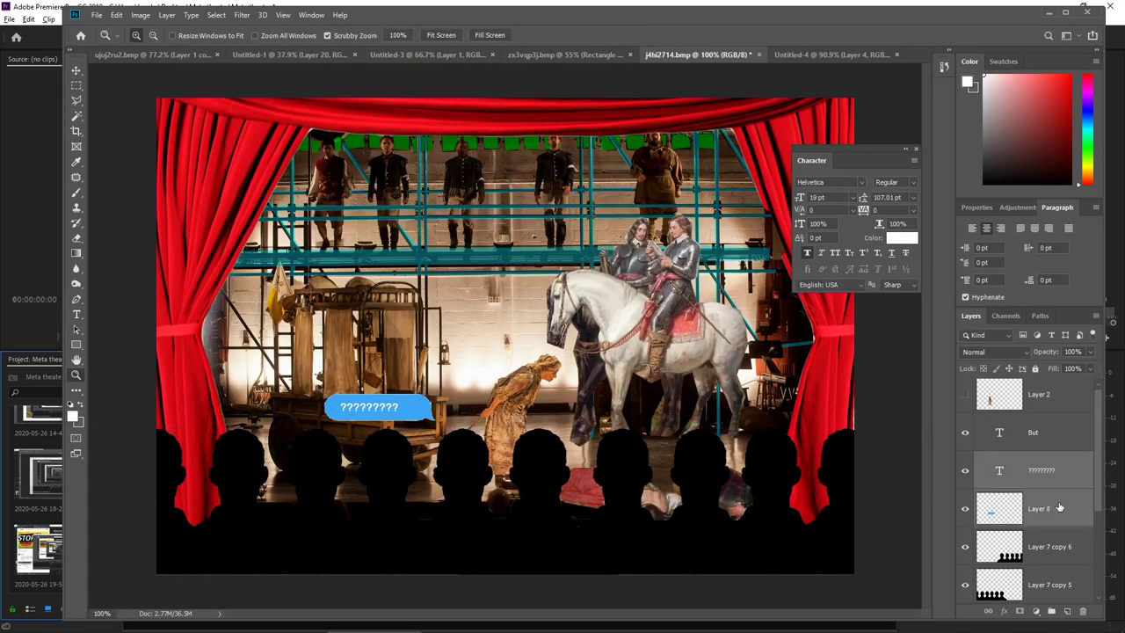
{"action": "key", "text": "ctrl+alt+t"}
{"action": "left_click_drag", "start_coordinate": [395, 433], "coordinate": [834, 417]}
{"action": "key", "text": "ctrl+alt+t"}
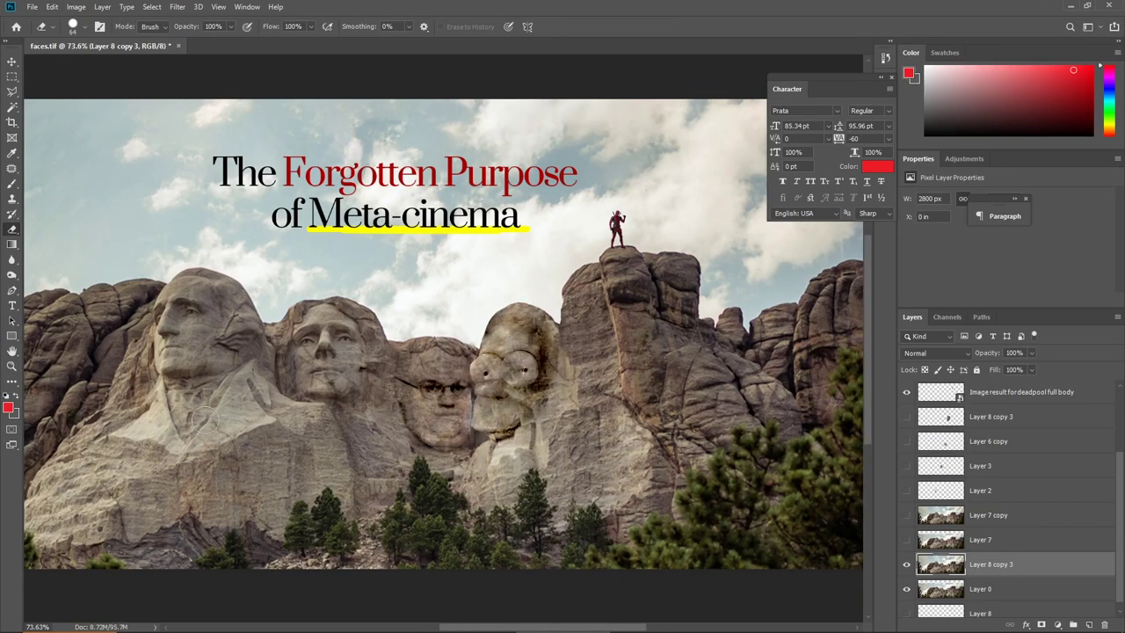